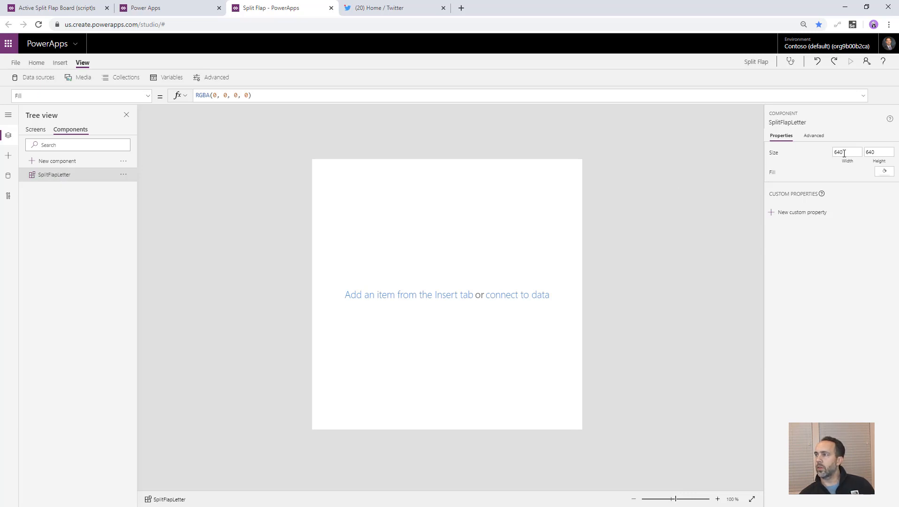
Set the SplitFlapLetter component's size to 82 wide by 117 high
{"action": "left_click_drag", "start_coordinate": [844, 153], "coordinate": [792, 149]}
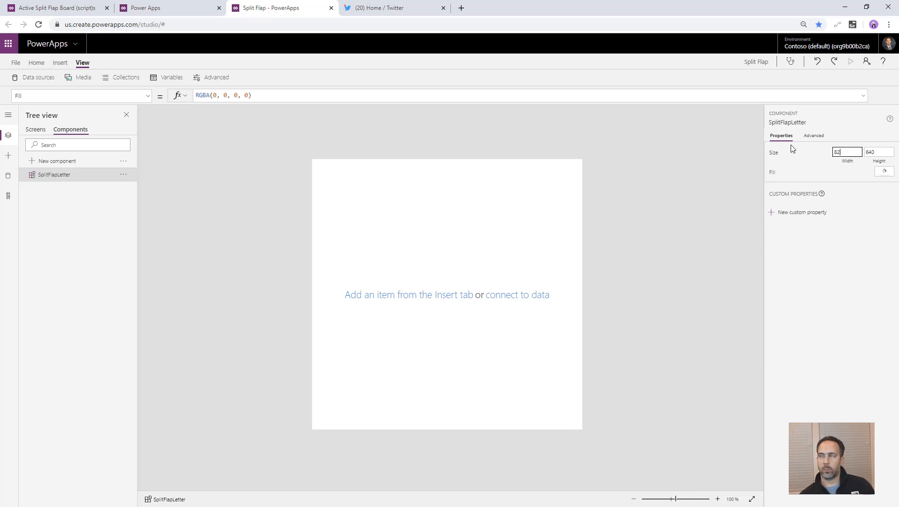
{"action": "type", "text": "82"}
{"action": "key", "text": "Tab"}
{"action": "key", "text": "Tab"}
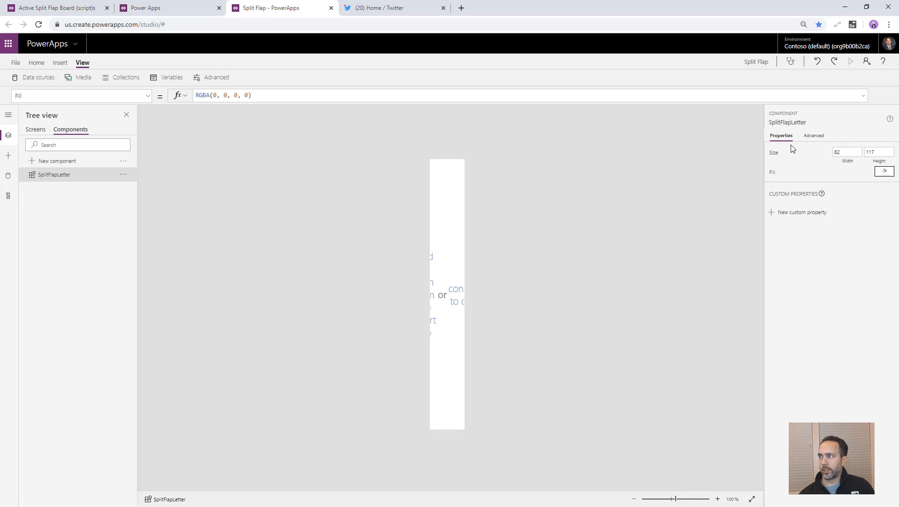
{"action": "left_click", "coordinate": [884, 173]}
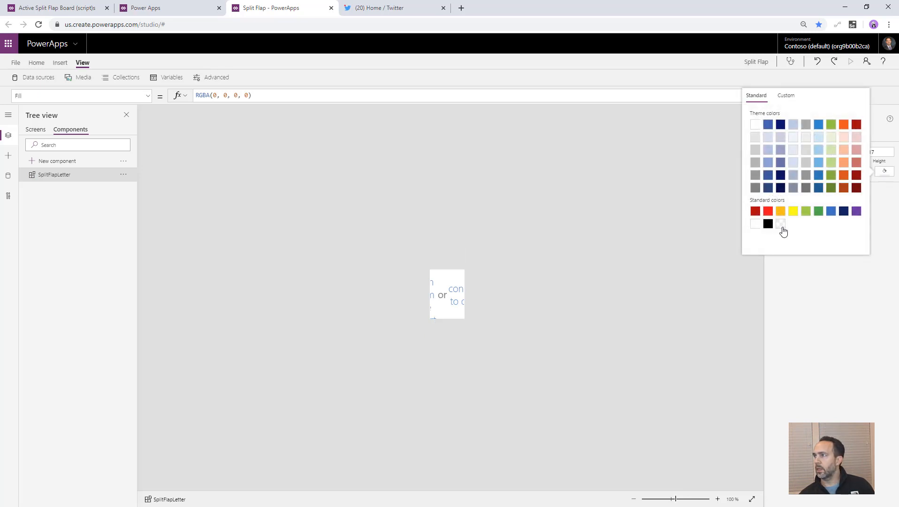
{"action": "left_click", "coordinate": [810, 287]}
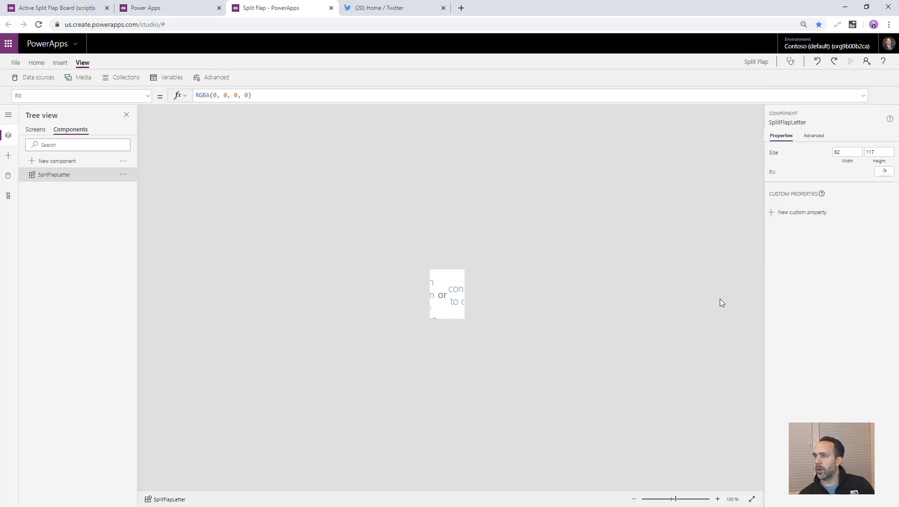
{"action": "scroll", "coordinate": [520, 296], "scroll_direction": "up", "scroll_amount": 15}
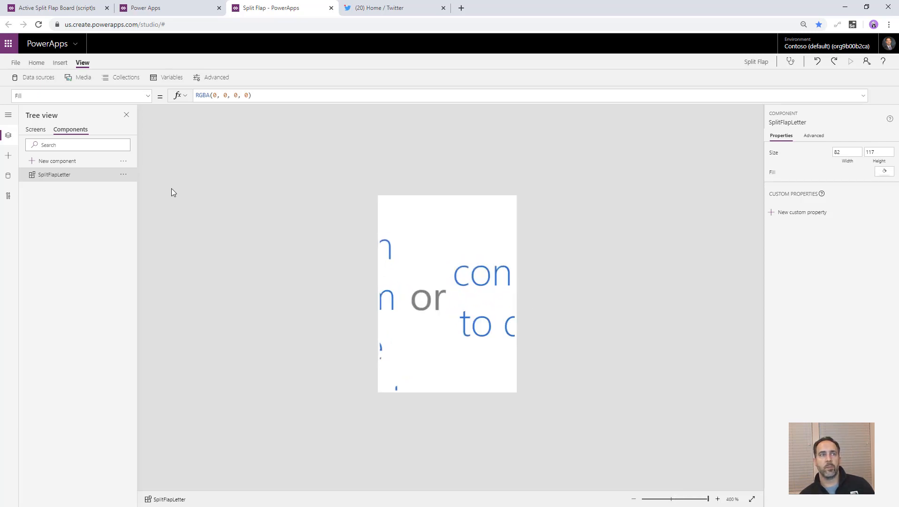
Create a text input custom property named Letter, described as "The current letter", that raises OnReset when its value changes
{"action": "left_click", "coordinate": [803, 212]}
{"action": "type", "text": "Letter"}
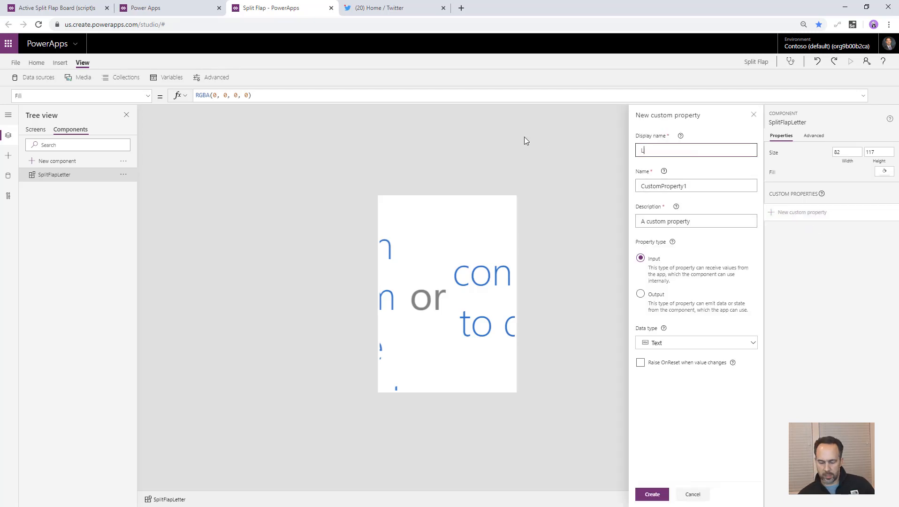
{"action": "key", "text": "Tab"}
{"action": "type", "text": "Letter"}
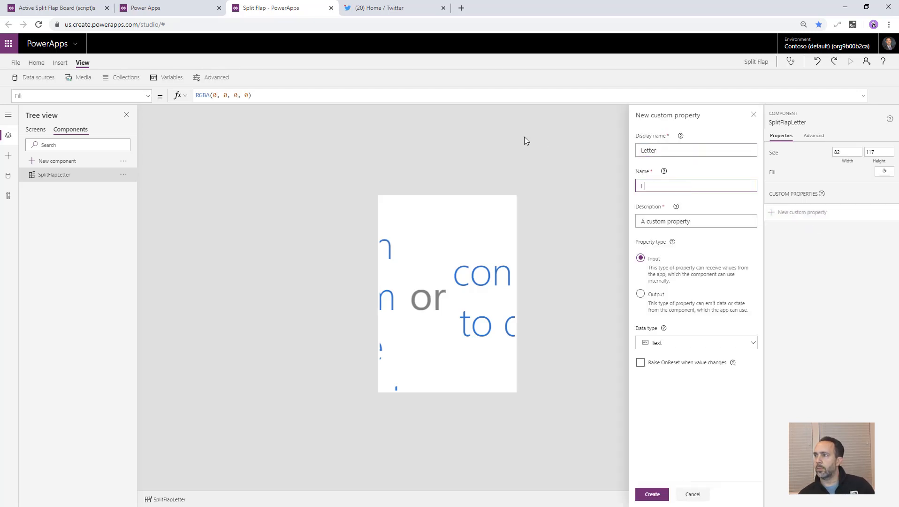
{"action": "key", "text": "Tab"}
{"action": "key", "text": "Tab"}
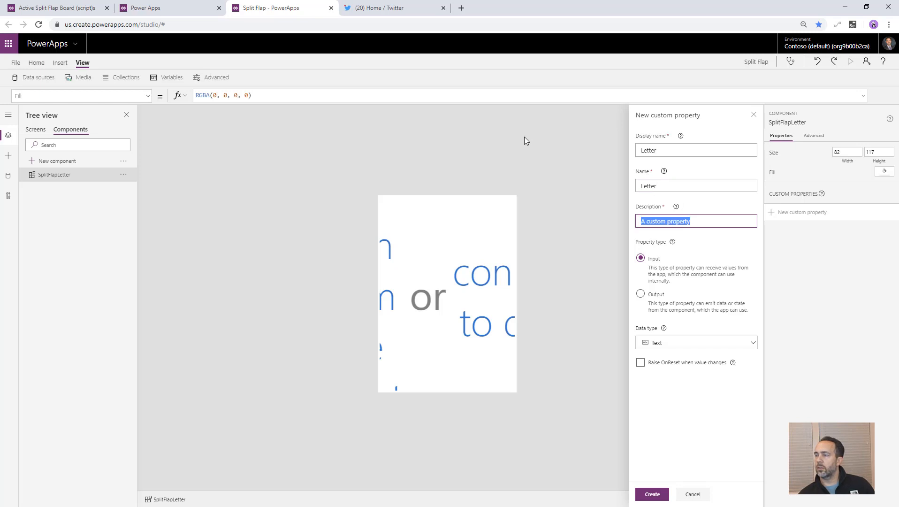
{"action": "type", "text": "The current letter"}
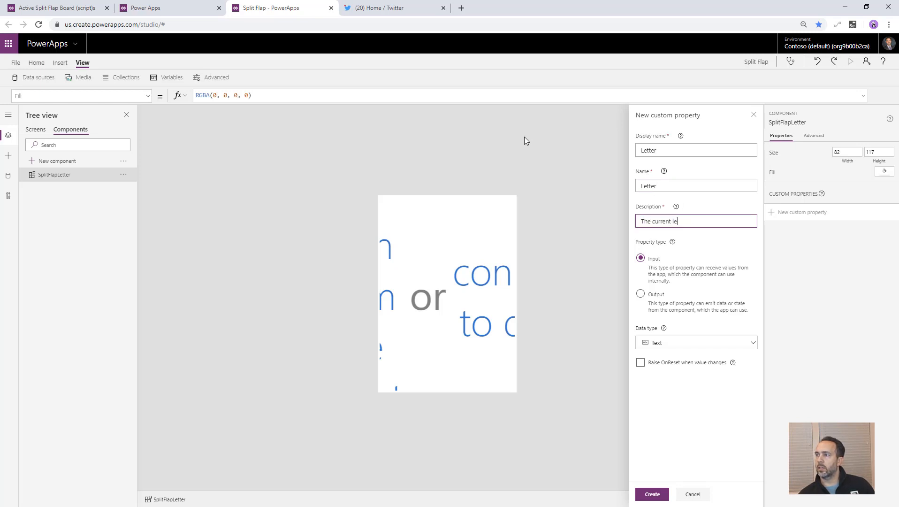
{"action": "left_click", "coordinate": [657, 365]}
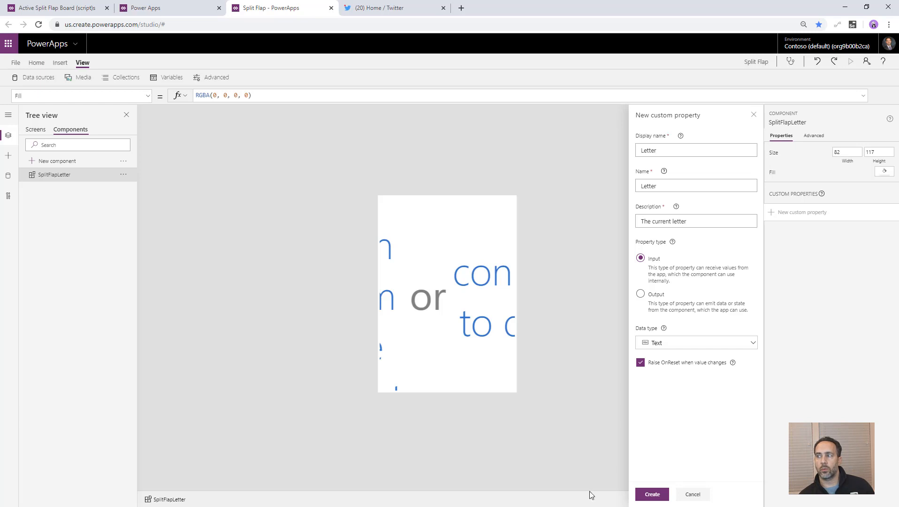
{"action": "left_click", "coordinate": [640, 496]}
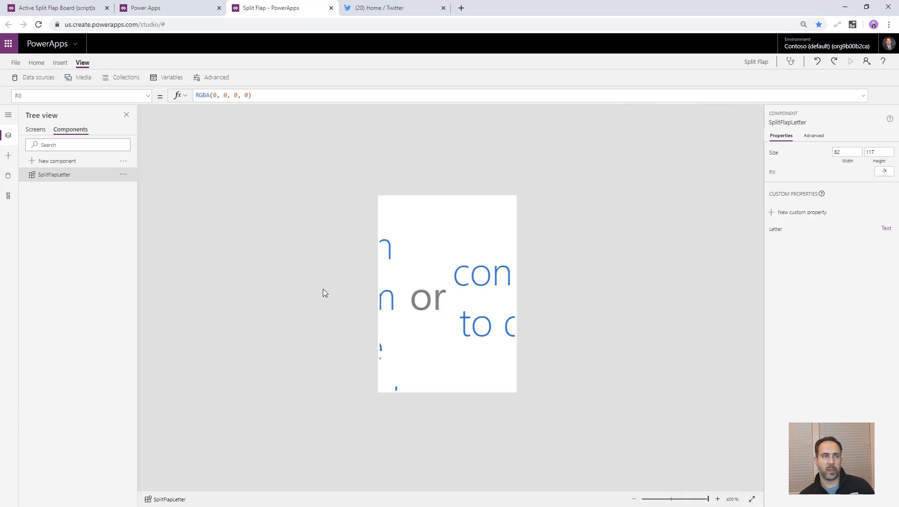
{"action": "left_click", "coordinate": [60, 62]}
{"action": "left_click", "coordinate": [157, 78]}
{"action": "left_click", "coordinate": [158, 94]}
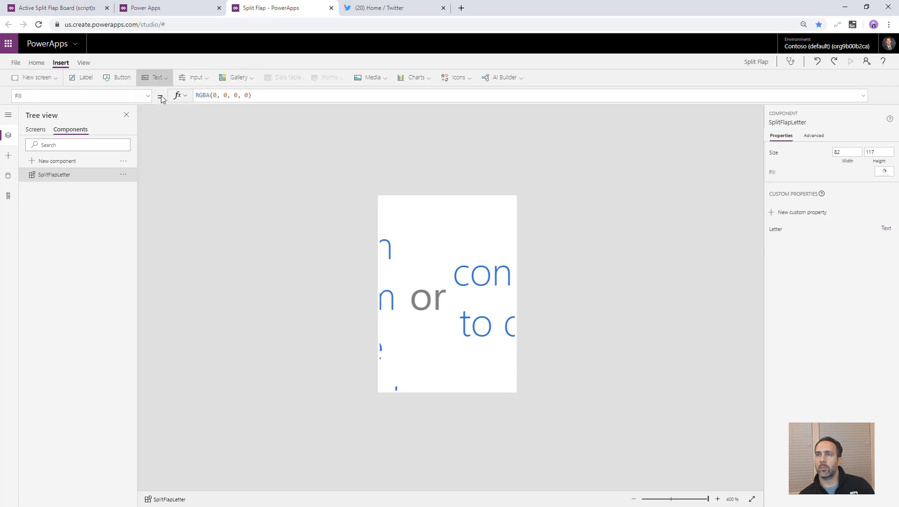
{"action": "left_click_drag", "start_coordinate": [480, 305], "coordinate": [474, 288]}
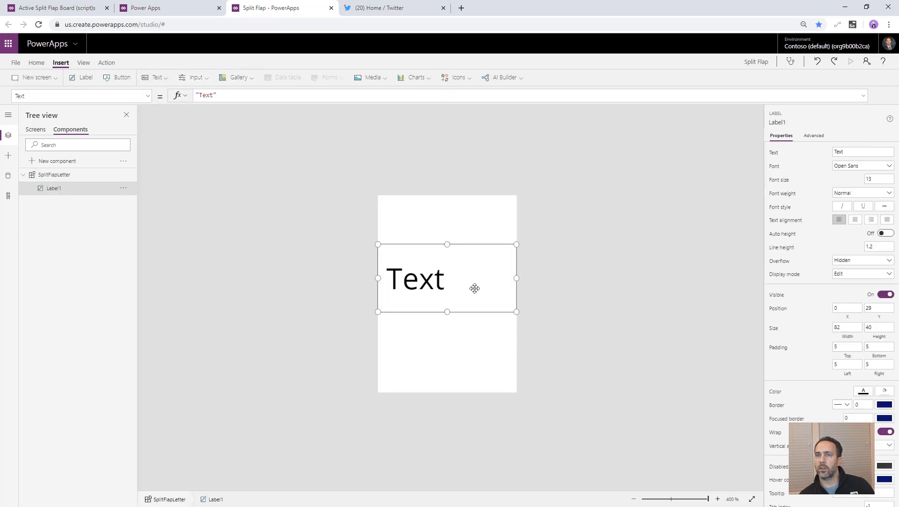
{"action": "key", "text": "Delete"}
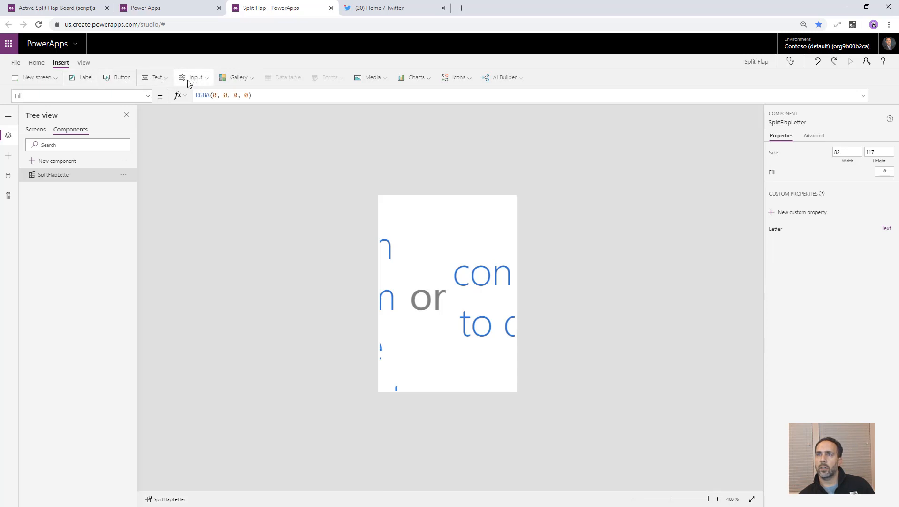
Insert an image control into the SplitFlapLetter component and stretch it to about 82 by 116 to cover the component
{"action": "left_click", "coordinate": [372, 77]}
{"action": "left_click", "coordinate": [373, 95]}
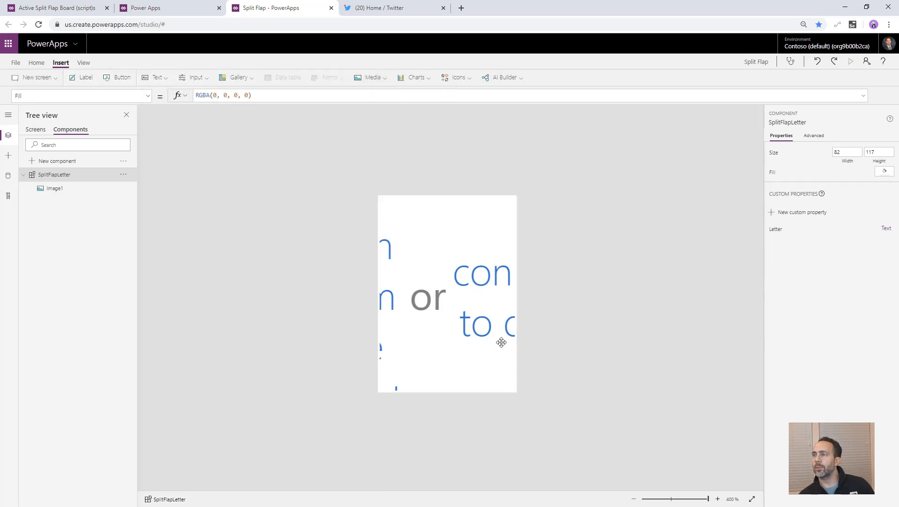
{"action": "left_click_drag", "start_coordinate": [448, 363], "coordinate": [450, 390]}
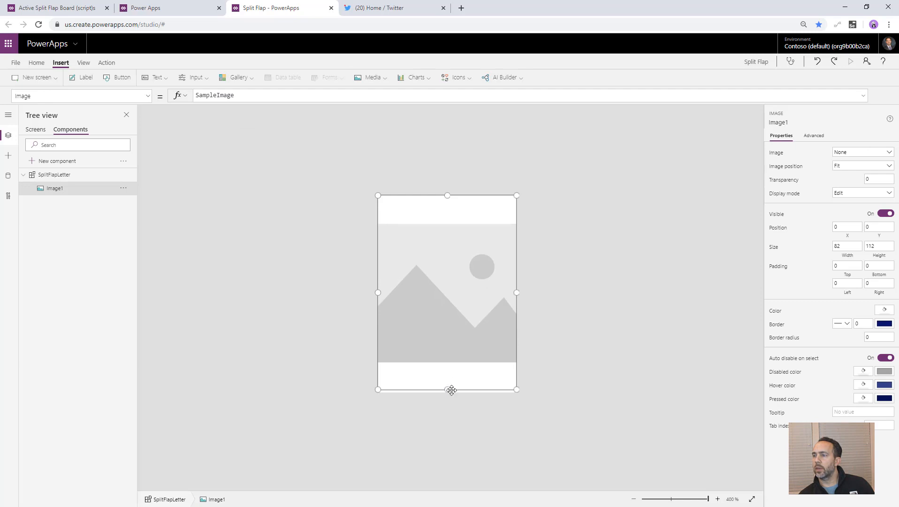
Set the image control inside SplitFlapLetter to show the blank image
{"action": "left_click", "coordinate": [851, 155]}
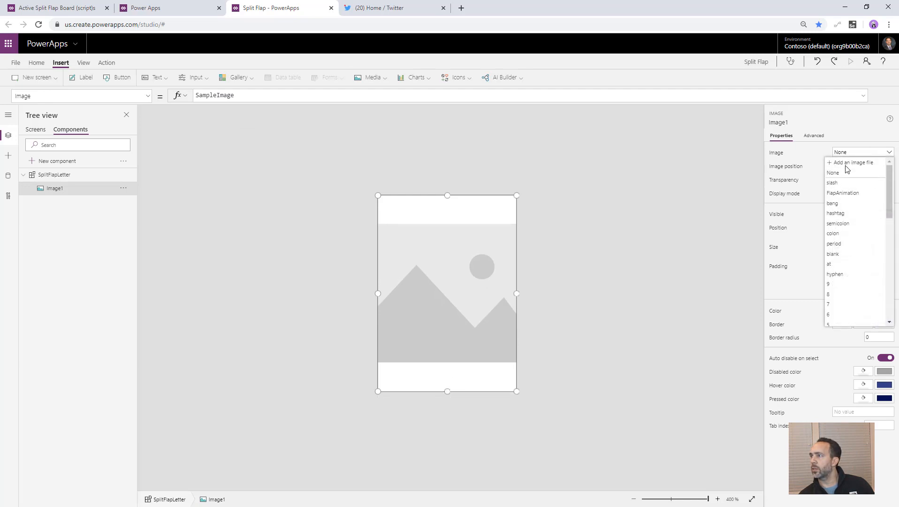
{"action": "left_click", "coordinate": [839, 255]}
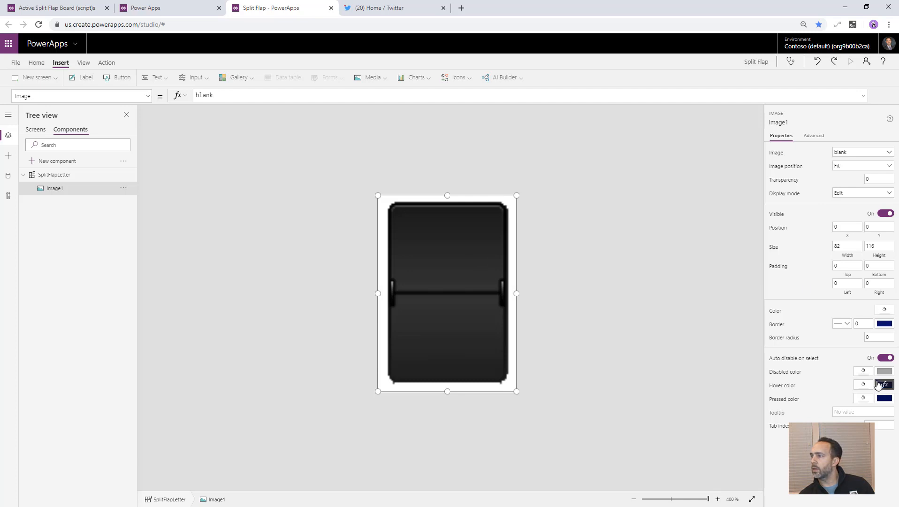
{"action": "left_click", "coordinate": [886, 310]}
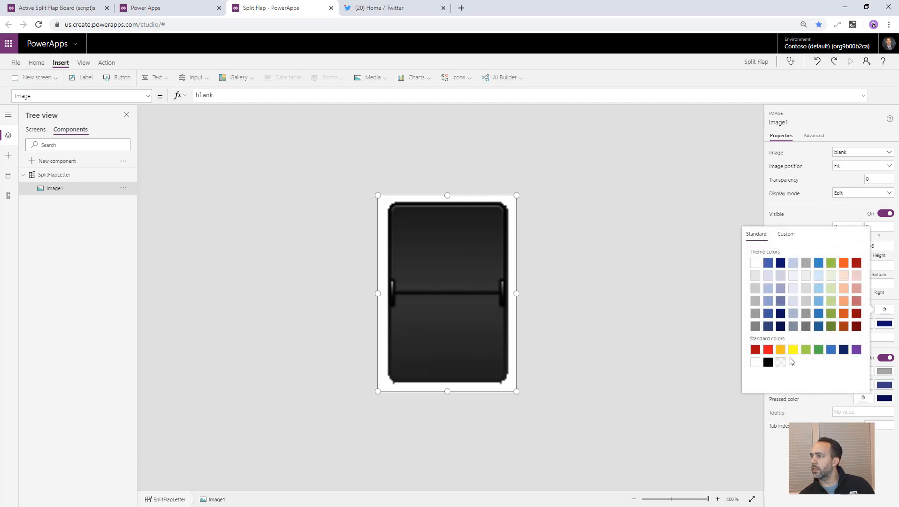
{"action": "left_click", "coordinate": [723, 385]}
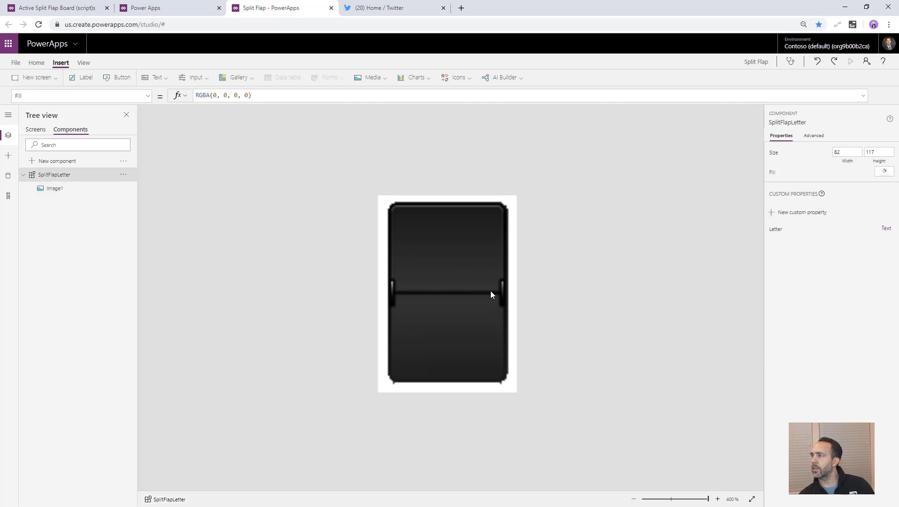
{"action": "left_click", "coordinate": [463, 287]}
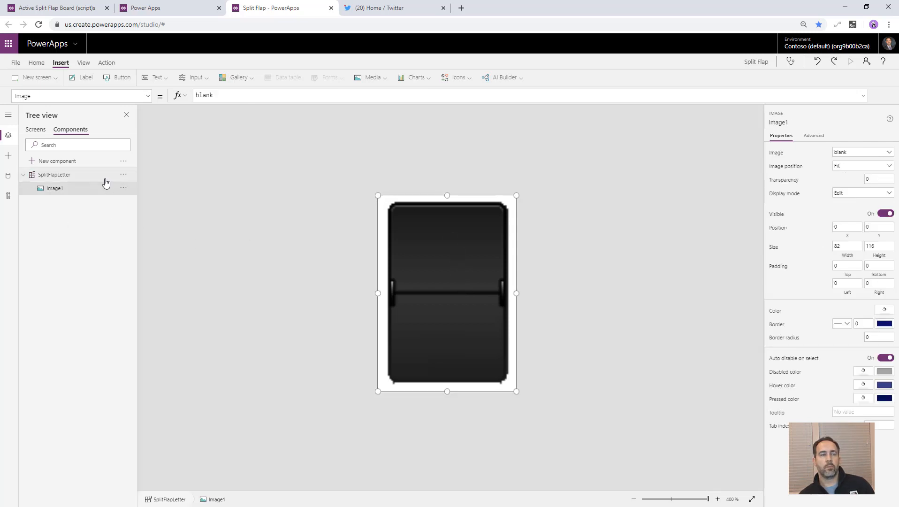
Place a SplitFlapLetter instance on the Main Screen at about X 50, Y 43 and enlarge it to about 160 by 143
{"action": "left_click", "coordinate": [37, 131]}
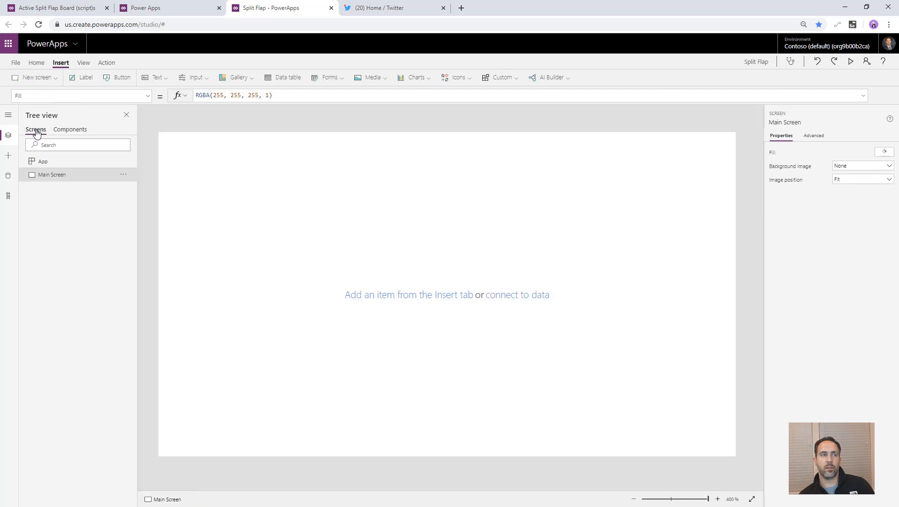
{"action": "left_click", "coordinate": [501, 80]}
{"action": "left_click", "coordinate": [502, 96]}
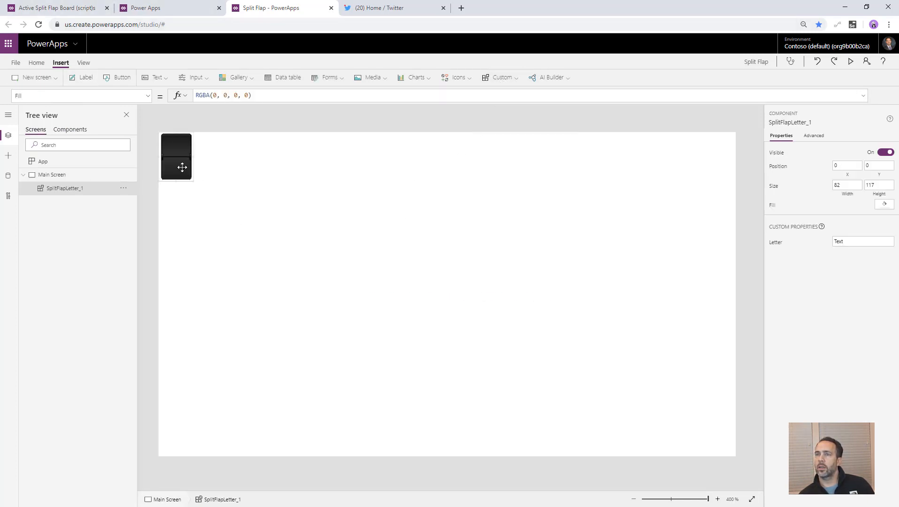
{"action": "left_click_drag", "start_coordinate": [182, 167], "coordinate": [203, 186]}
{"action": "scroll", "coordinate": [242, 219], "scroll_direction": "up", "scroll_amount": 1}
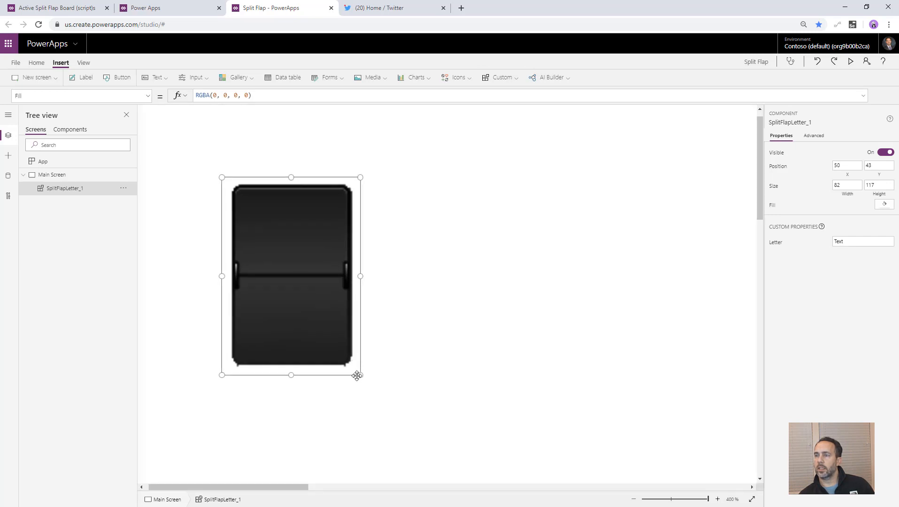
{"action": "scroll", "coordinate": [359, 376], "scroll_direction": "down", "scroll_amount": 2}
{"action": "left_click_drag", "start_coordinate": [326, 335], "coordinate": [410, 394]}
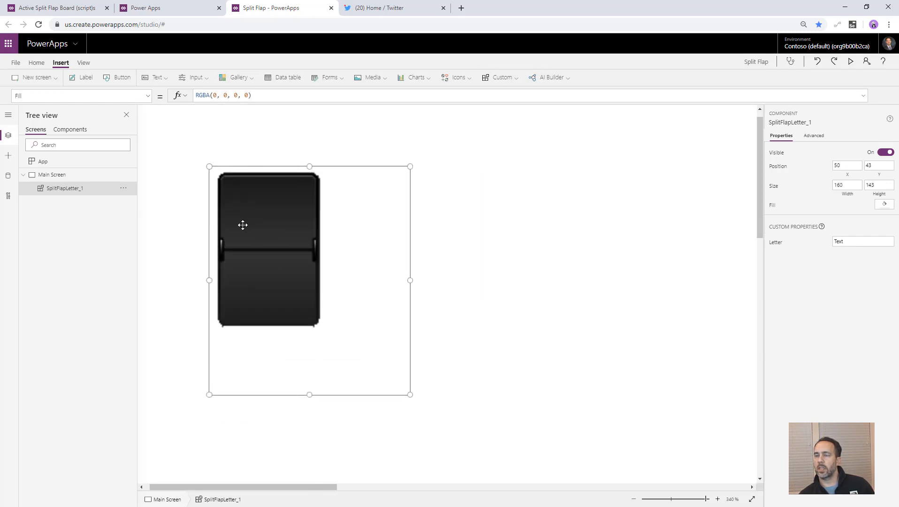
Rename the image control inside the SplitFlapLetter component to imgBlank
{"action": "left_click", "coordinate": [65, 132]}
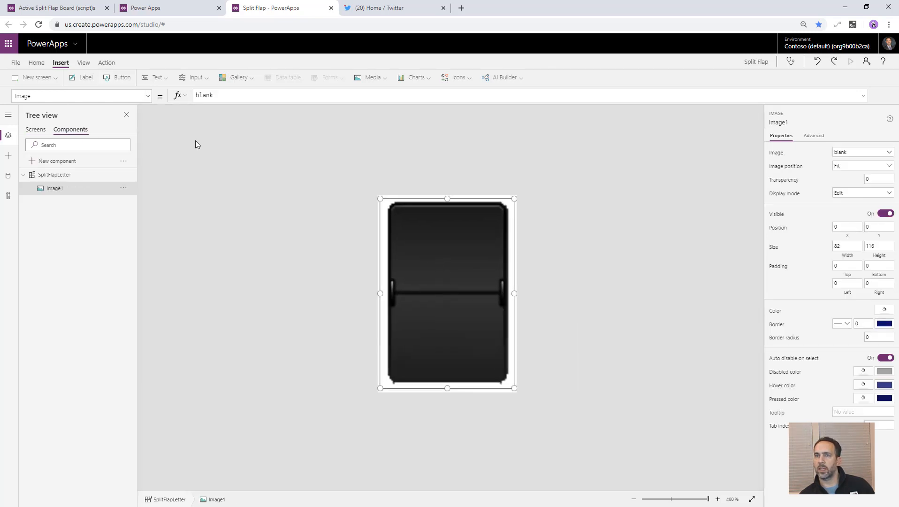
{"action": "double_click", "coordinate": [60, 189]}
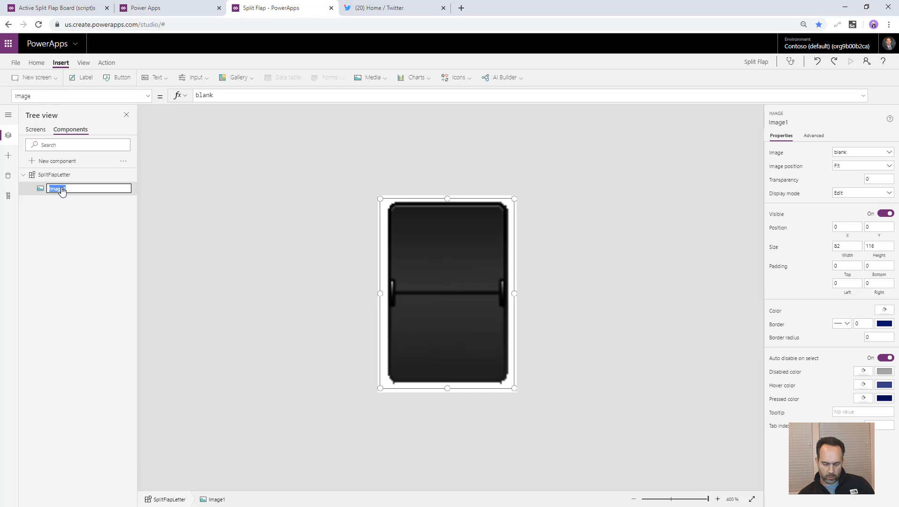
{"action": "key", "text": "Return"}
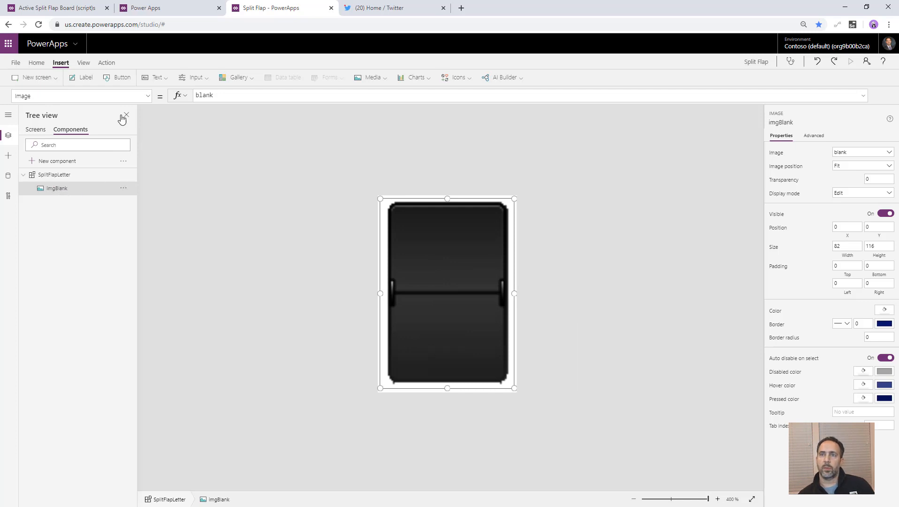
Set the Height property of imgBlank to the formula SplitFlapLetter.Height
{"action": "left_click", "coordinate": [148, 96]}
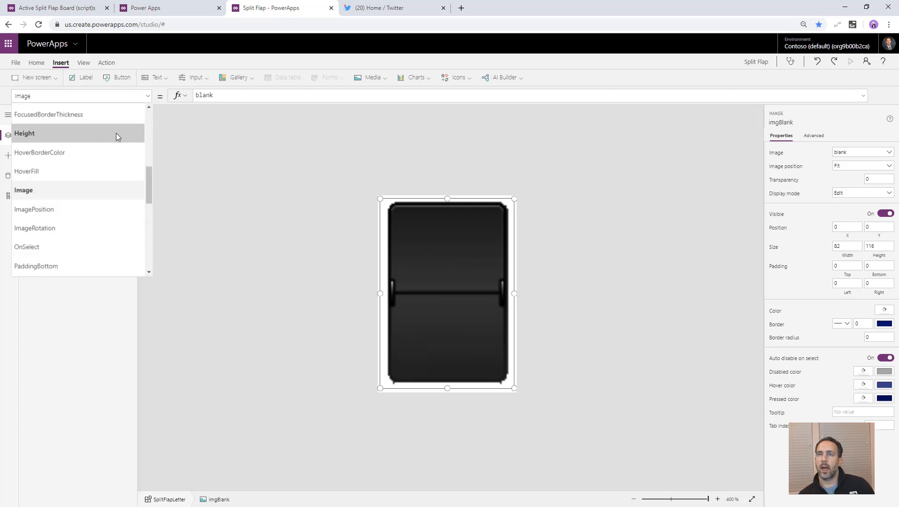
{"action": "left_click", "coordinate": [117, 133]}
{"action": "type", "text": "sop"}
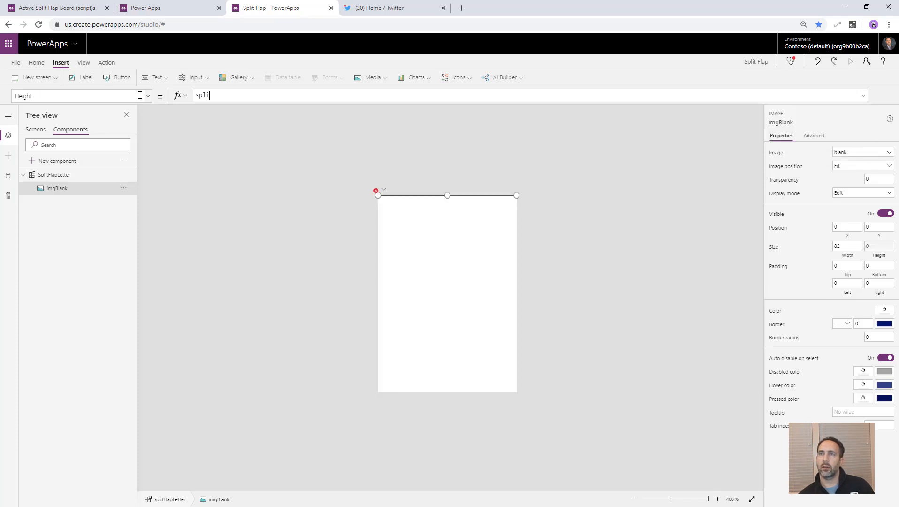
{"action": "type", "text": "tf"}
{"action": "key", "text": "Tab"}
{"action": "type", "text": "."}
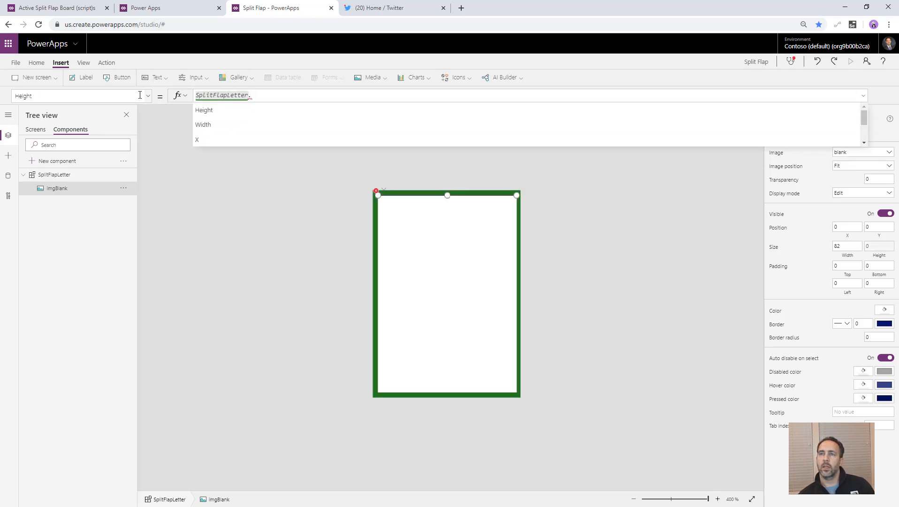
{"action": "type", "text": "hei"}
{"action": "key", "text": "Tab"}
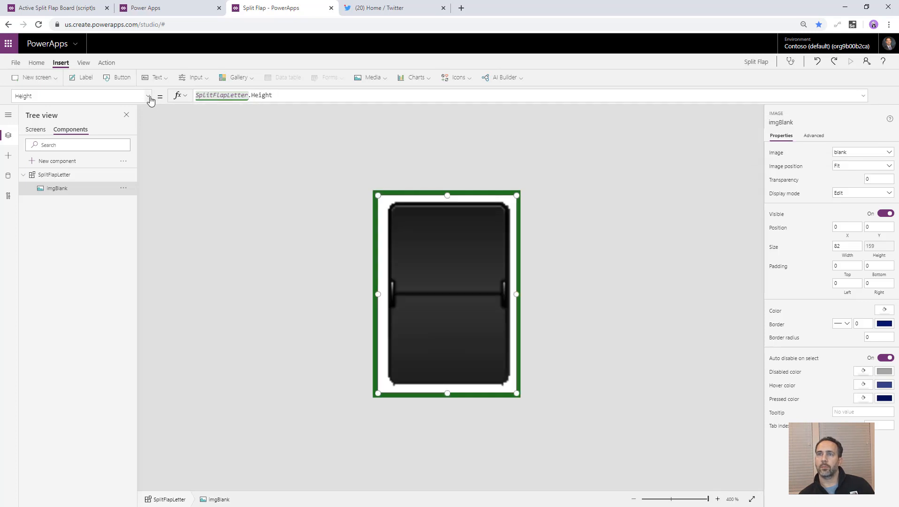
Set the Width property of imgBlank to the formula SplitFlapLetter.Width
{"action": "left_click", "coordinate": [148, 96]}
{"action": "scroll", "coordinate": [96, 191], "scroll_direction": "down", "scroll_amount": 5}
{"action": "left_click", "coordinate": [81, 233]}
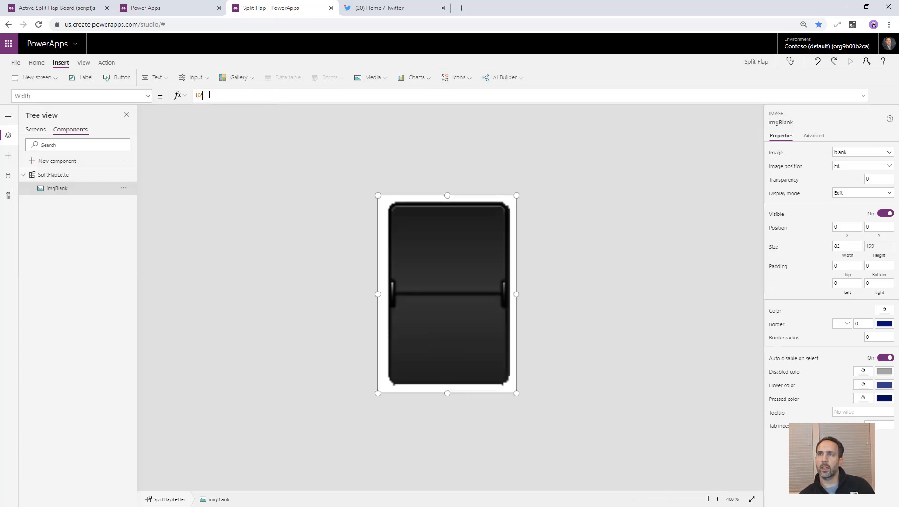
{"action": "double_click", "coordinate": [198, 95]}
{"action": "type", "text": "splitflap"}
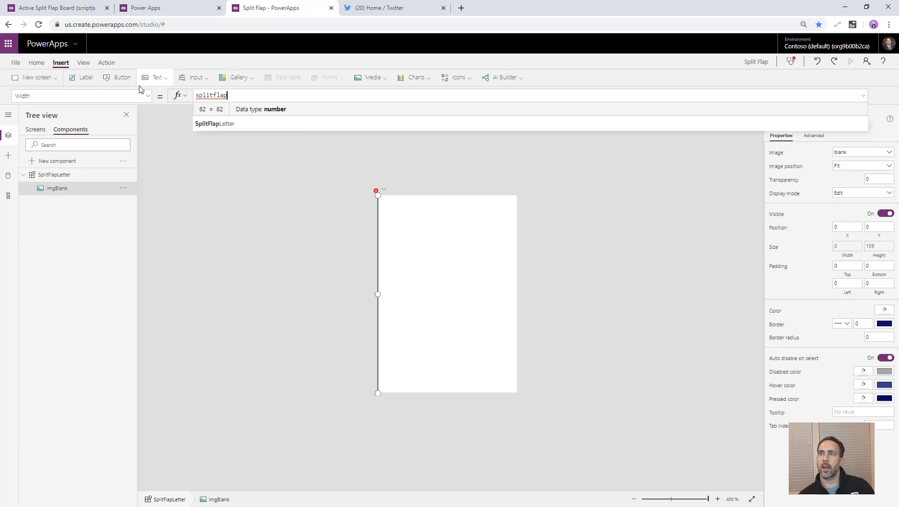
{"action": "key", "text": "Tab"}
{"action": "type", "text": ".width"}
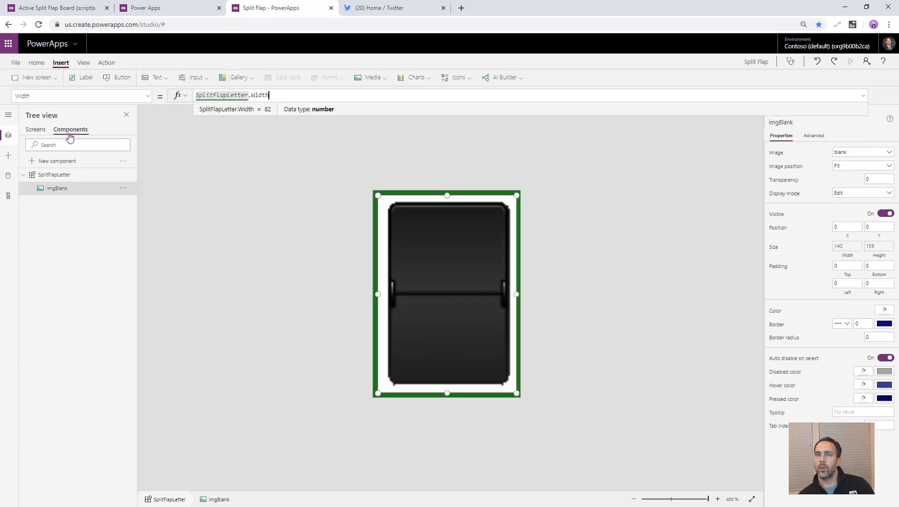
Resize the SplitFlapLetter instance on the Main Screen to about 131 by 126
{"action": "left_click", "coordinate": [36, 129]}
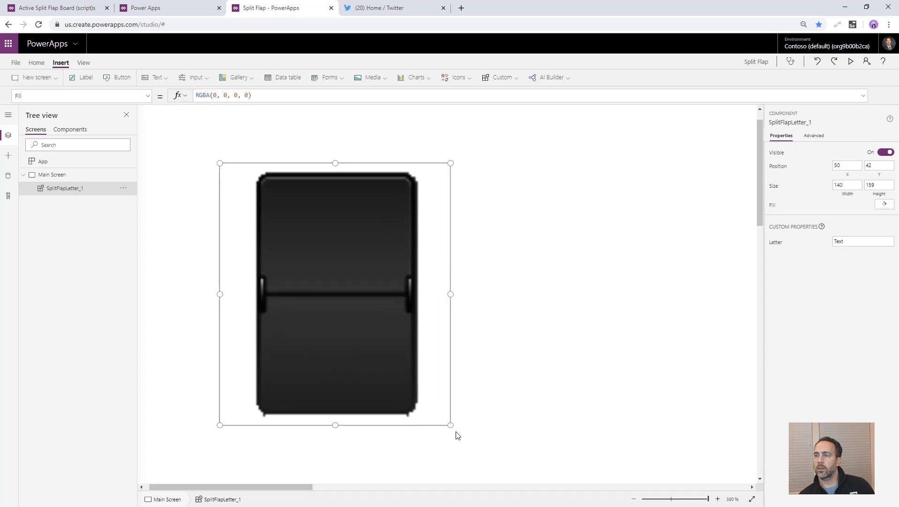
{"action": "left_click_drag", "start_coordinate": [393, 422], "coordinate": [392, 349]}
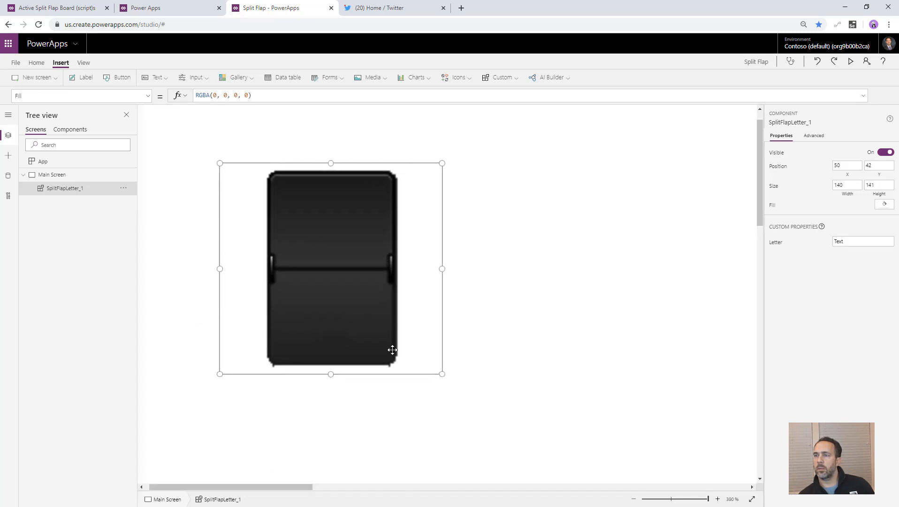
Set the image position of imgBlank in the SplitFlapLetter component to Stretch
{"action": "left_click", "coordinate": [67, 132]}
{"action": "left_click", "coordinate": [66, 187]}
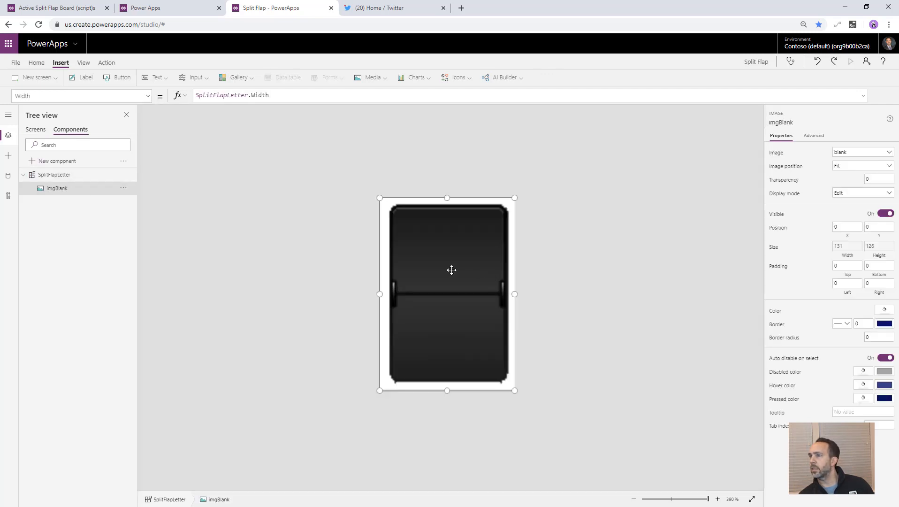
{"action": "left_click", "coordinate": [848, 167]}
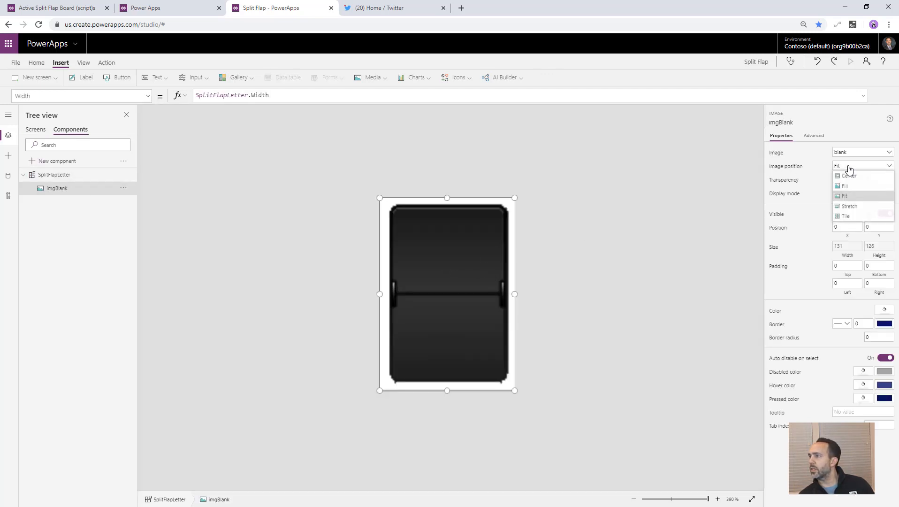
{"action": "left_click", "coordinate": [837, 211]}
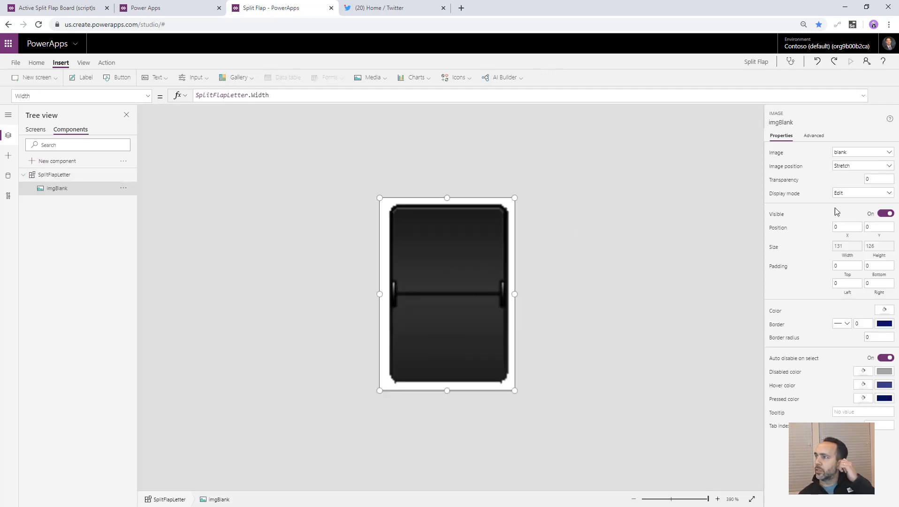
Shrink the SplitFlapLetter instance on the Main Screen to about 74 by 96, placed at about X 106, Y 42
{"action": "left_click", "coordinate": [29, 130]}
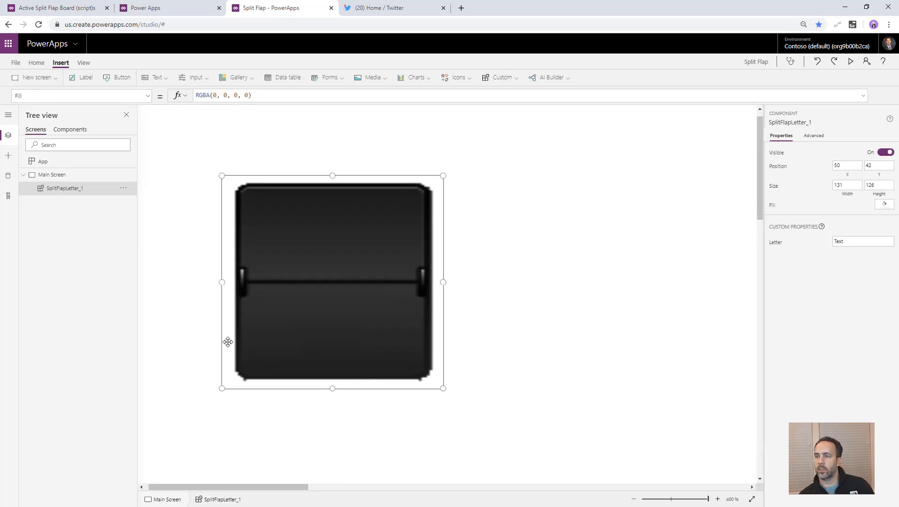
{"action": "left_click_drag", "start_coordinate": [227, 384], "coordinate": [316, 338]}
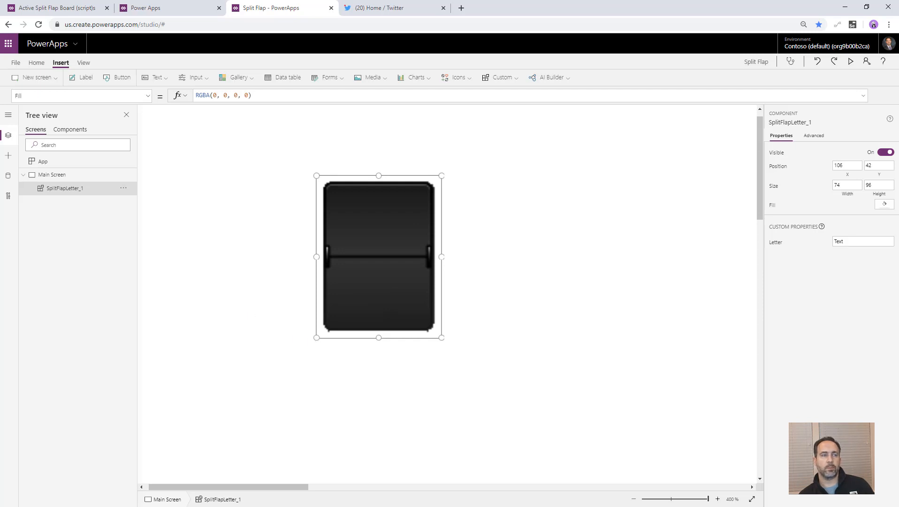
Paste a copy of imgBlank into the SplitFlapLetter component and rename it imgLetter
{"action": "left_click", "coordinate": [80, 130]}
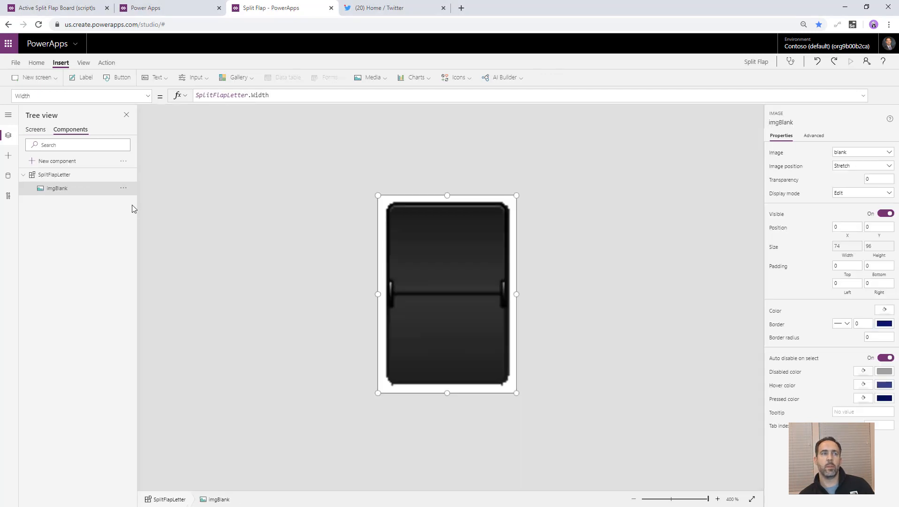
{"action": "key", "text": "ctrl+v"}
{"action": "double_click", "coordinate": [64, 190]}
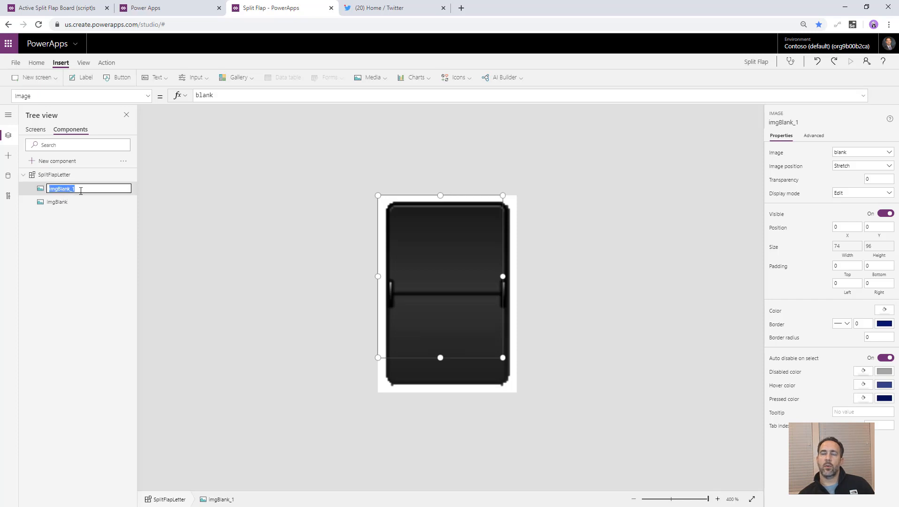
{"action": "type", "text": "img"}
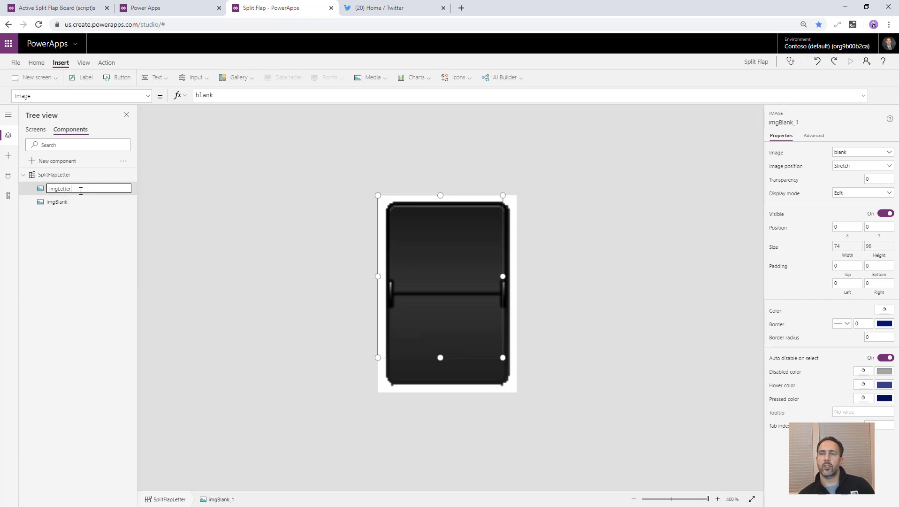
{"action": "type", "text": "Letter"}
{"action": "key", "text": "Return"}
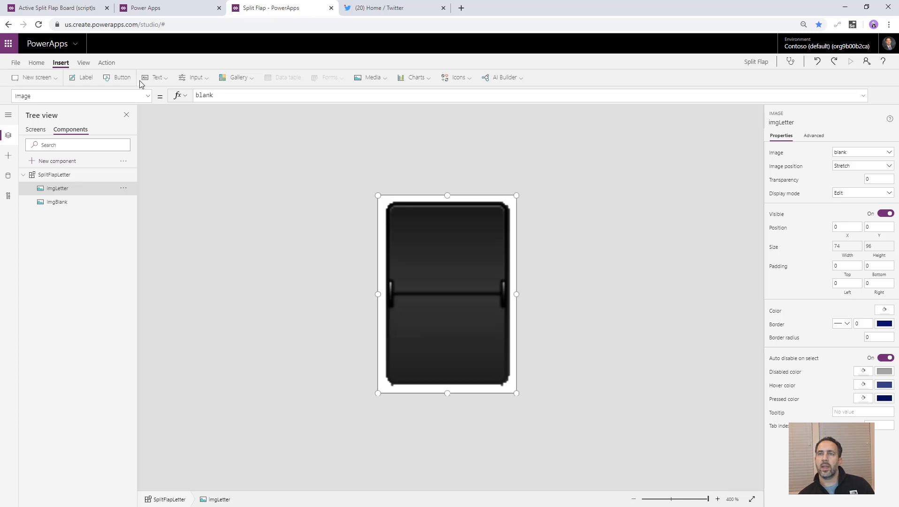
Check the Height formula and the fill color choices of imgLetter
{"action": "left_click", "coordinate": [148, 95]}
{"action": "left_click", "coordinate": [94, 132]}
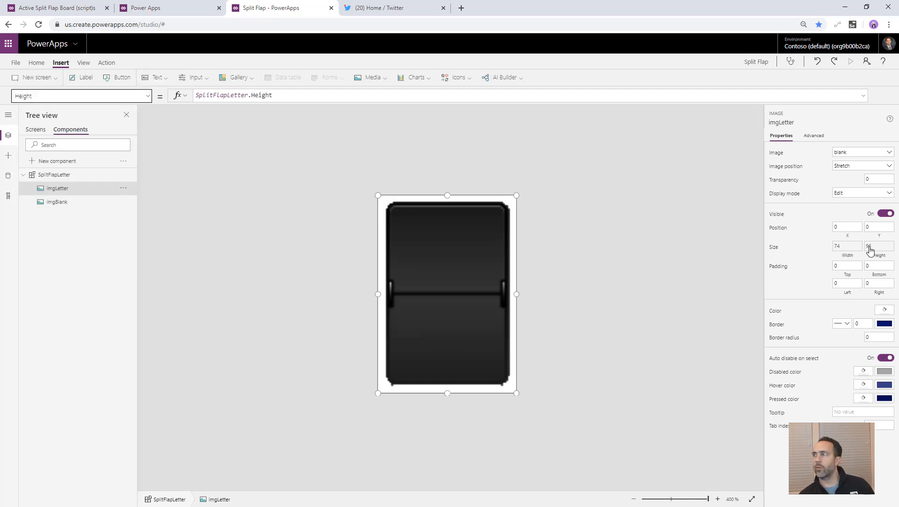
{"action": "left_click", "coordinate": [884, 309]}
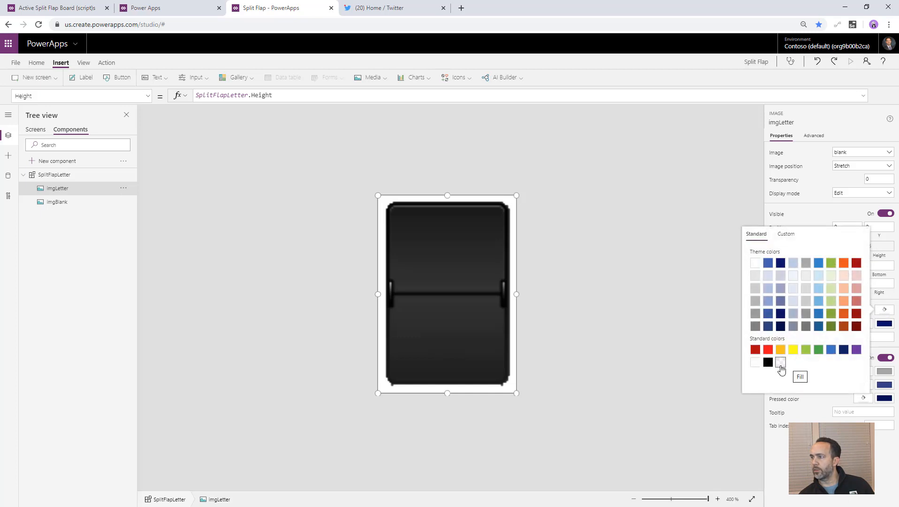
{"action": "left_click", "coordinate": [584, 435]}
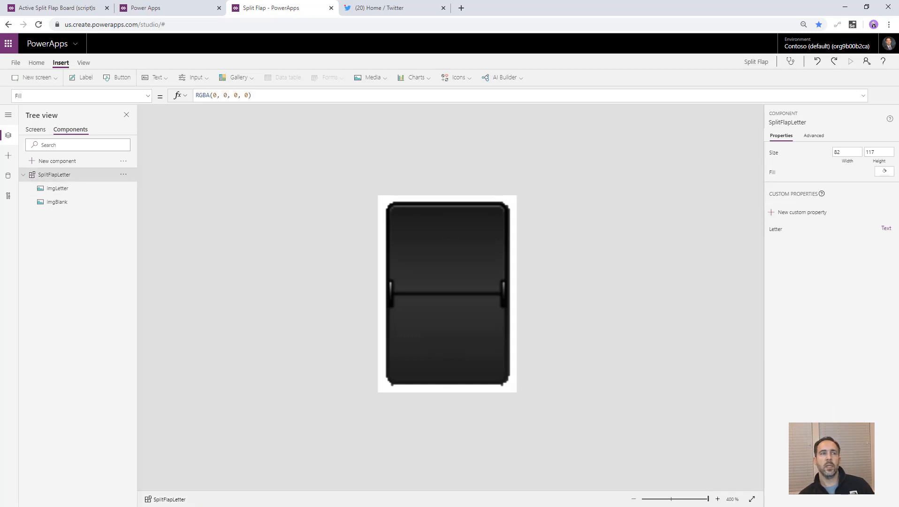
Set the image of imgLetter to 7
{"action": "left_click", "coordinate": [84, 189]}
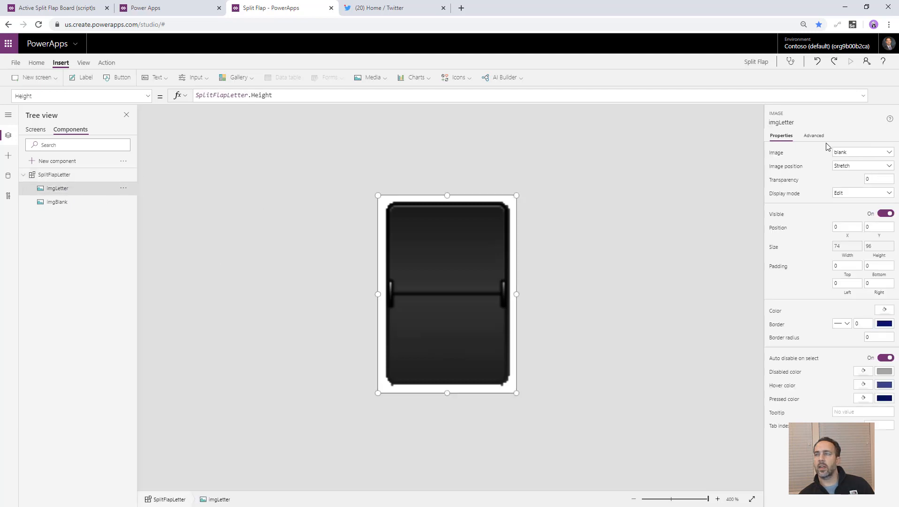
{"action": "left_click", "coordinate": [854, 154]}
{"action": "left_click", "coordinate": [835, 310]}
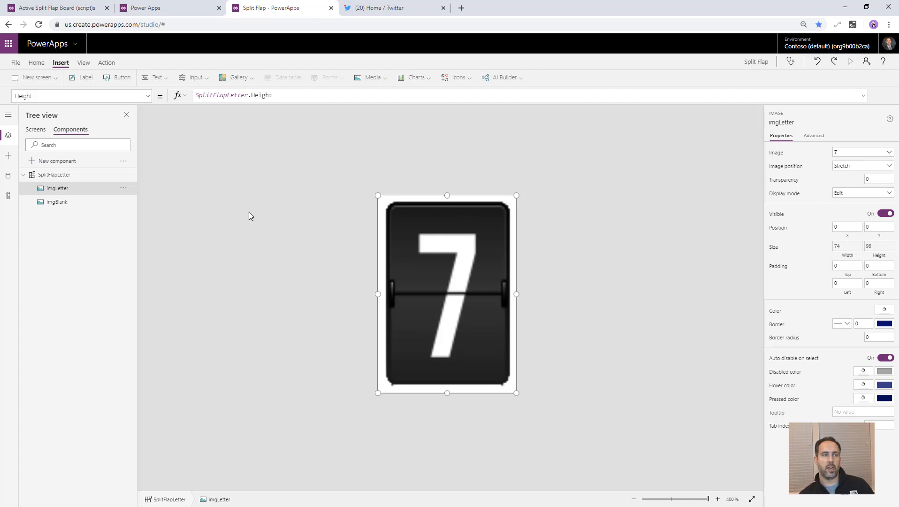
Begin the SplitFlapLetter component's OnReset formula with Set(varAnimating, false); in an enlarged formula editor
{"action": "left_click", "coordinate": [53, 175]}
{"action": "left_click", "coordinate": [148, 96]}
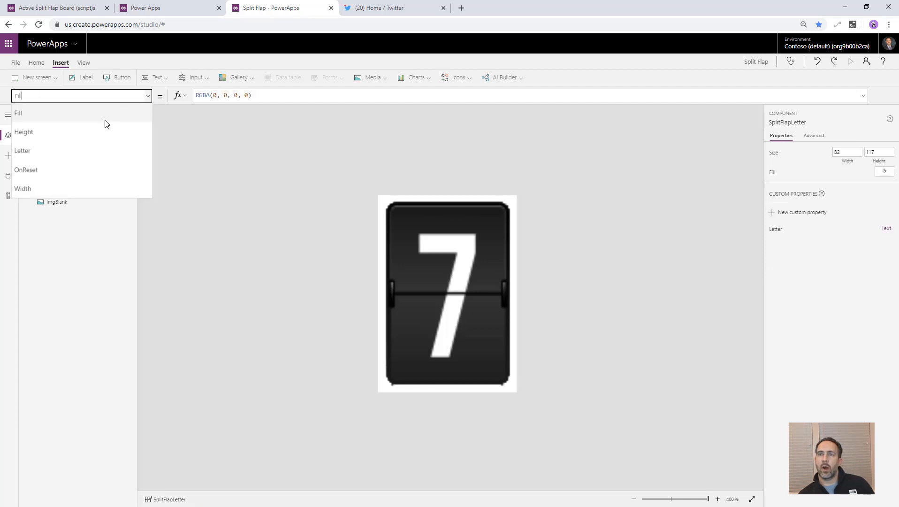
{"action": "left_click", "coordinate": [58, 169]}
{"action": "left_click", "coordinate": [213, 95]}
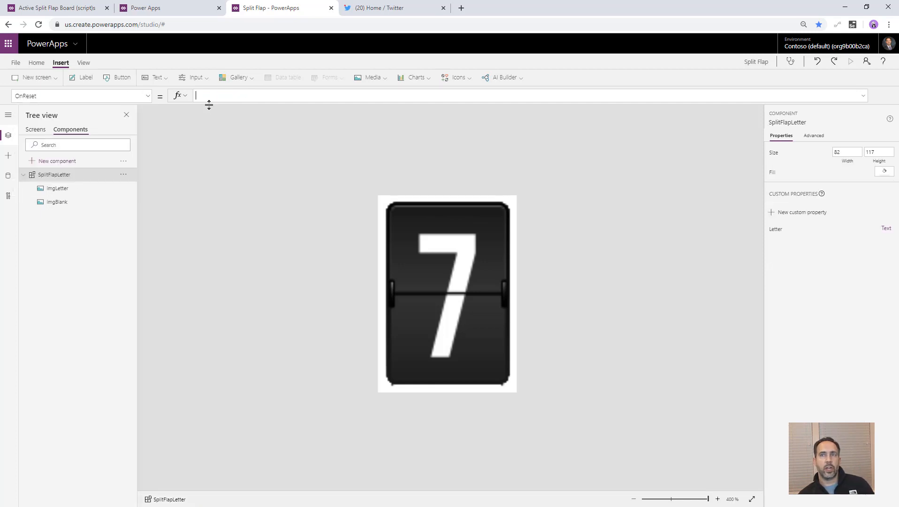
{"action": "left_click_drag", "start_coordinate": [210, 101], "coordinate": [209, 179]}
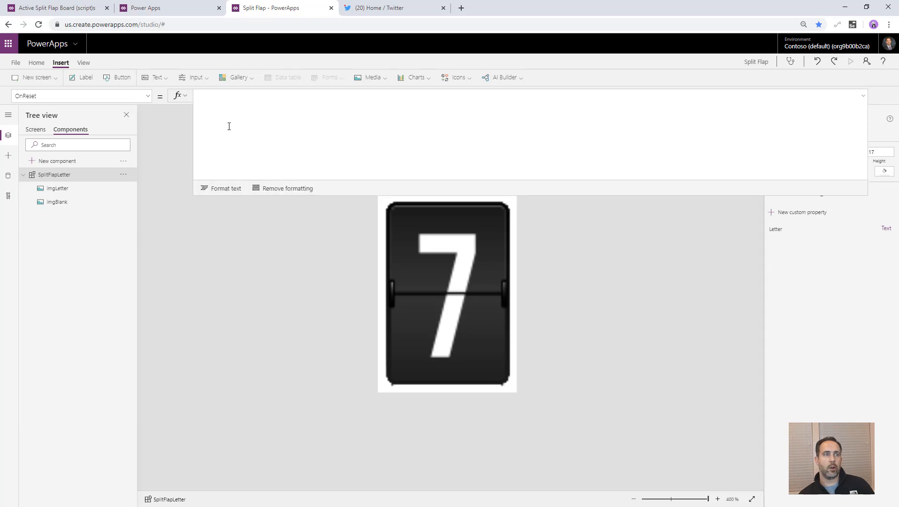
{"action": "type", "text": "Set"}
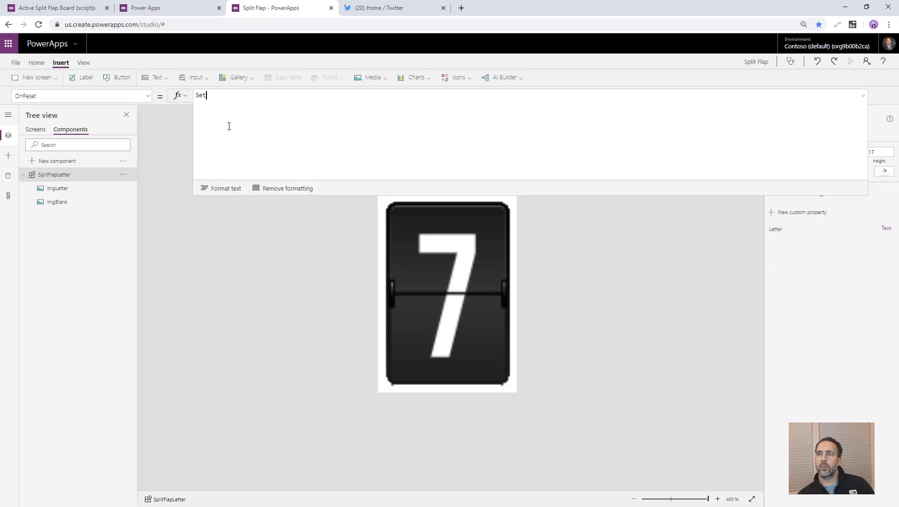
{"action": "type", "text": "(varAnim"}
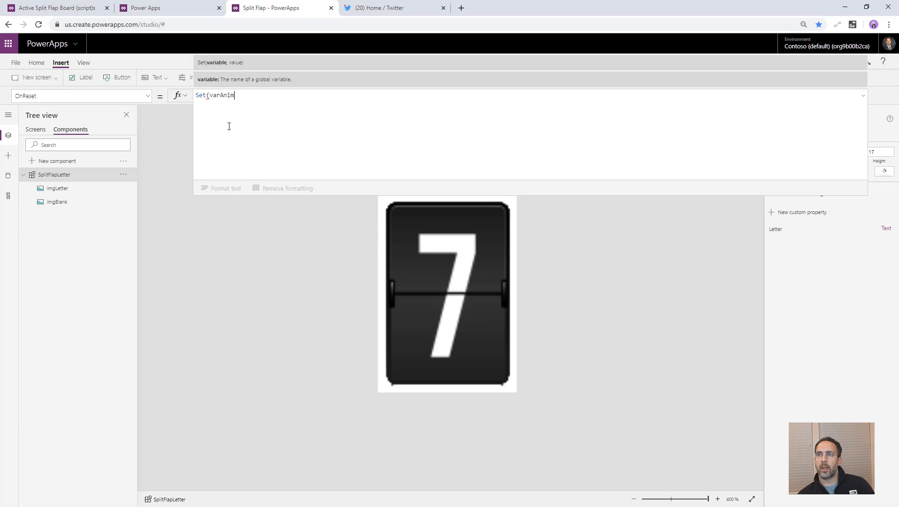
{"action": "type", "text": "ating, fals"}
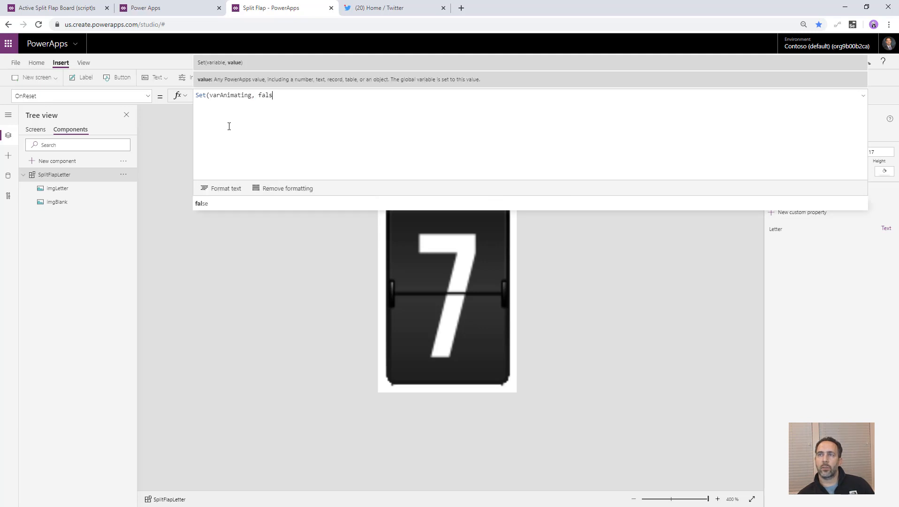
{"action": "type", "text": "e);"}
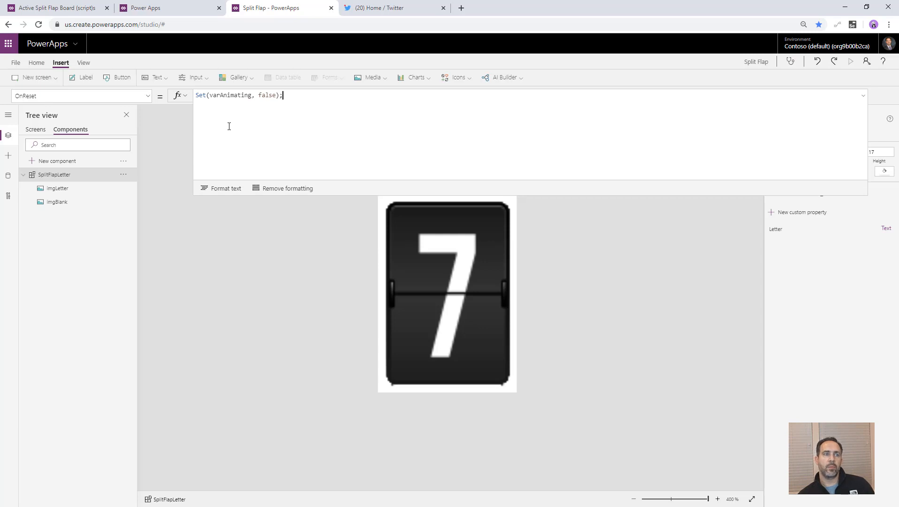
Append Set(varNewLetter, Upper(Left(SplitFlapLetter.Letter,1))) to the component's OnReset formula
{"action": "type", "text": "Set(varNew"}
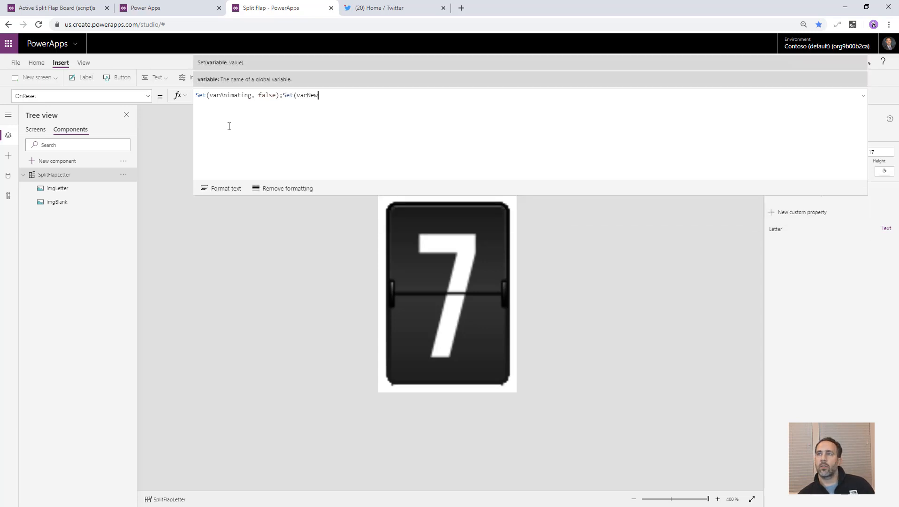
{"action": "type", "text": "Letter"}
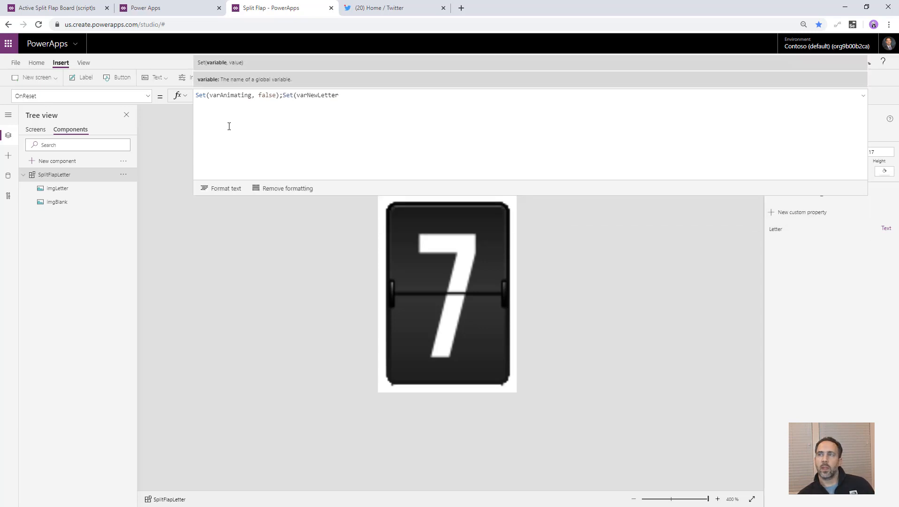
{"action": "type", "text": ", "}
{"action": "type", "text": "Upper"}
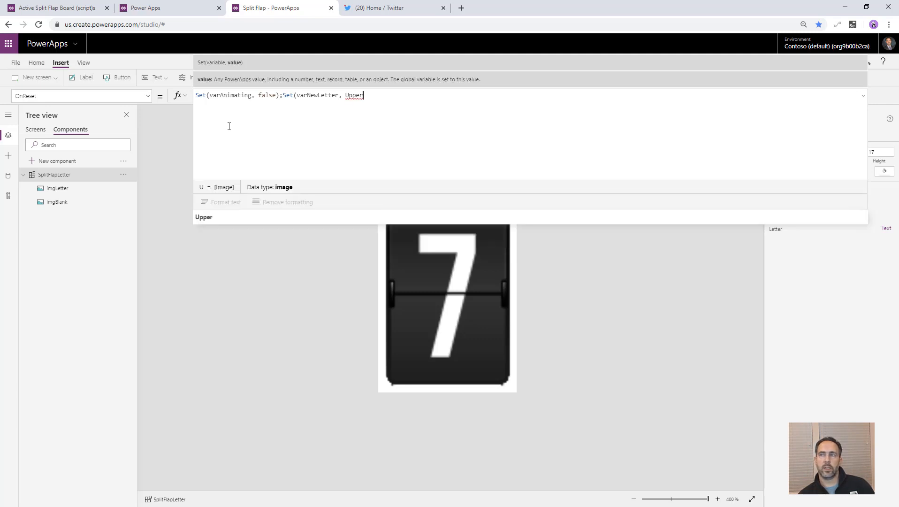
{"action": "type", "text": "(Left("}
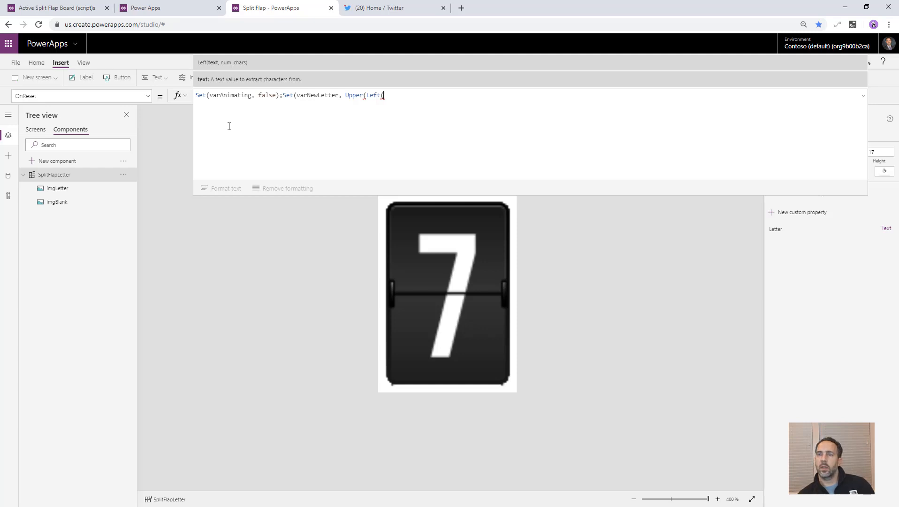
{"action": "type", "text": "SplitFlapLetter"}
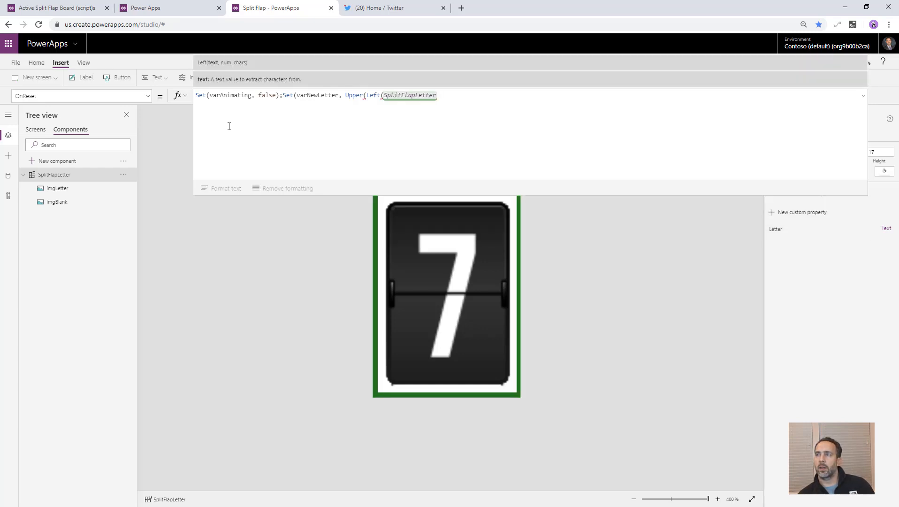
{"action": "type", "text": ".Letter,"}
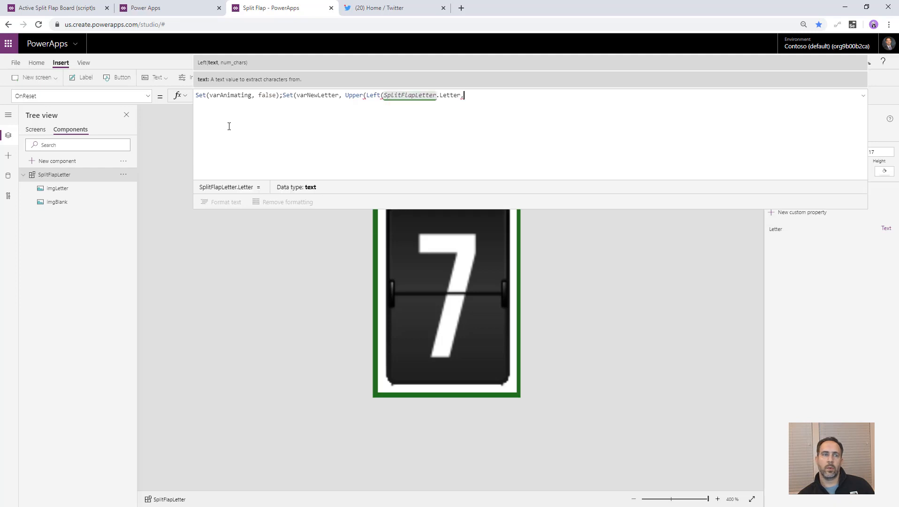
{"action": "type", "text": "1)"}
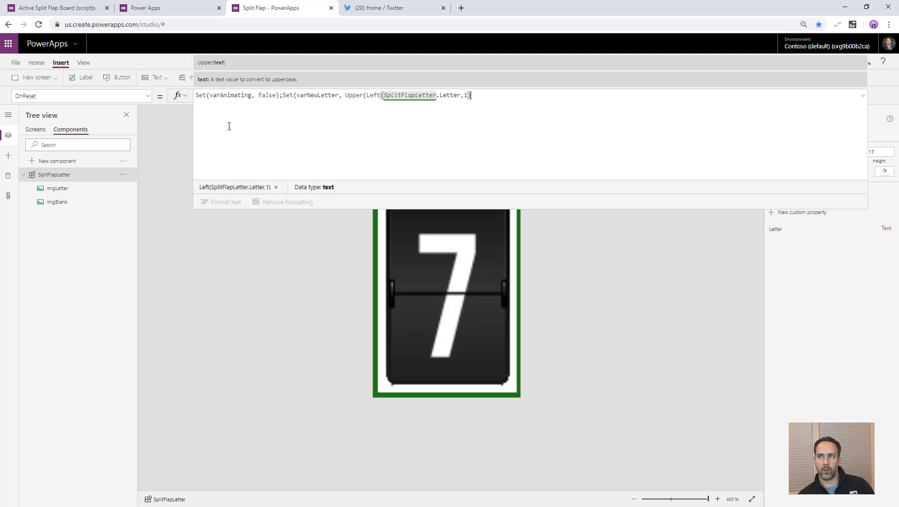
{"action": "type", "text": ")"}
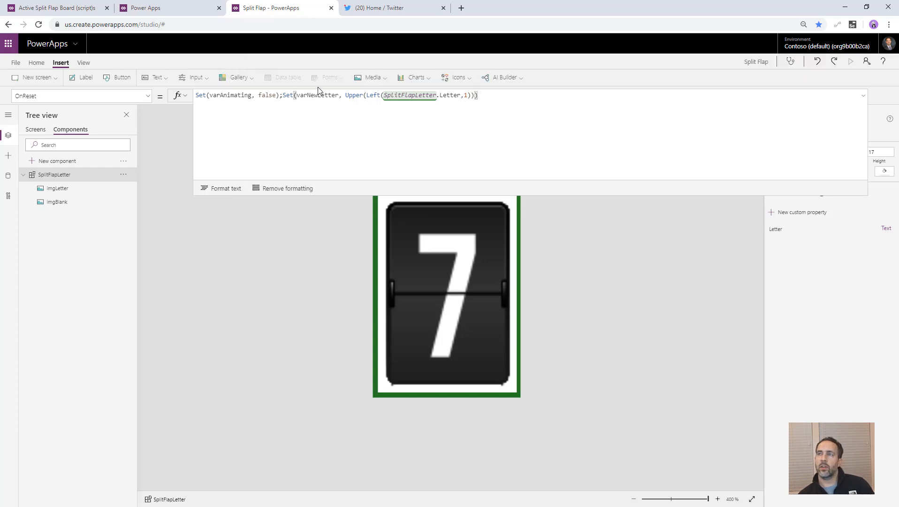
Review the variables defined in the SplitFlapLetter component, return to the editor and shrink the formula area
{"action": "left_click", "coordinate": [83, 64]}
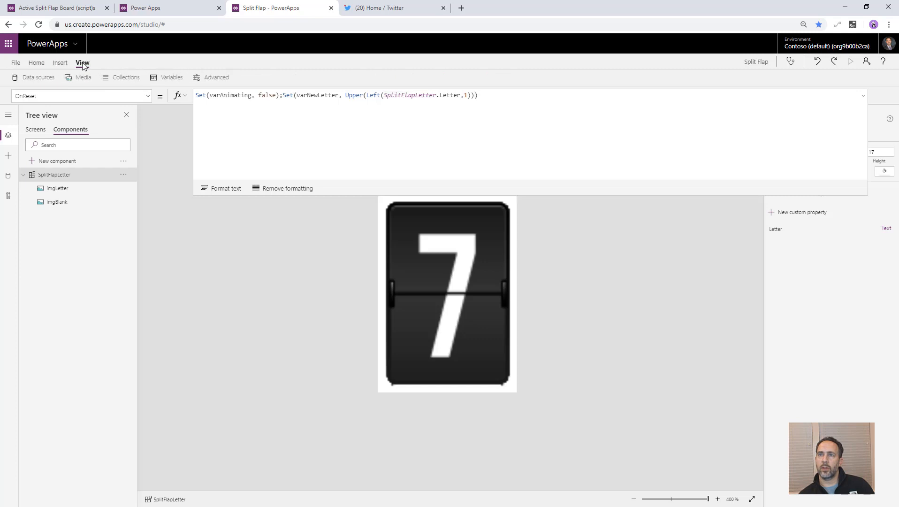
{"action": "left_click", "coordinate": [162, 78]}
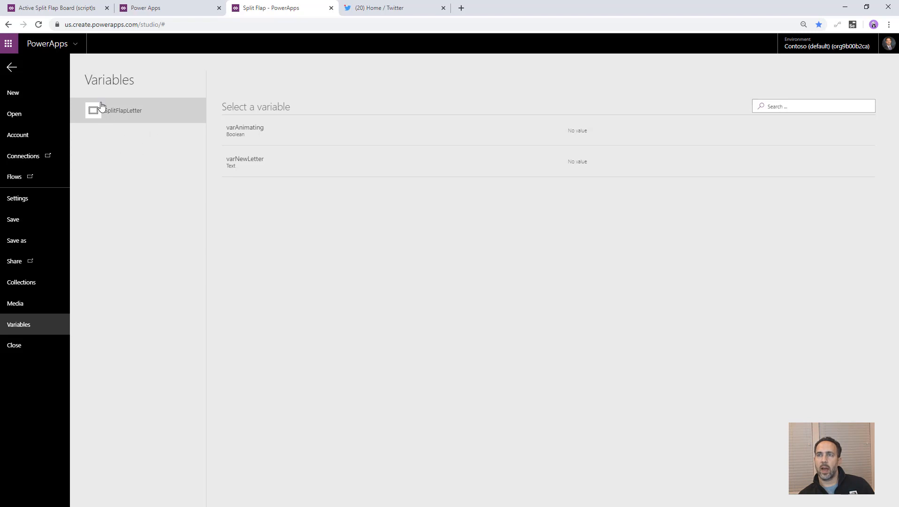
{"action": "left_click", "coordinate": [20, 72]}
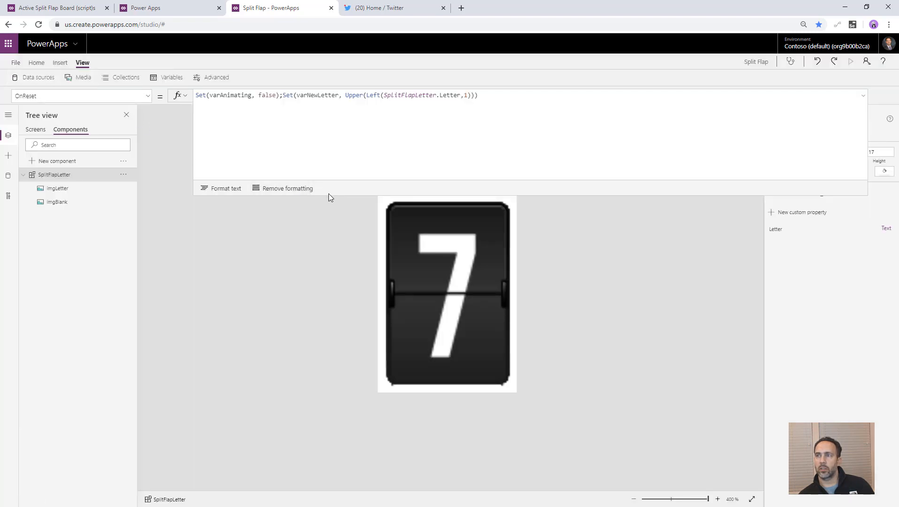
{"action": "left_click_drag", "start_coordinate": [327, 197], "coordinate": [321, 116]}
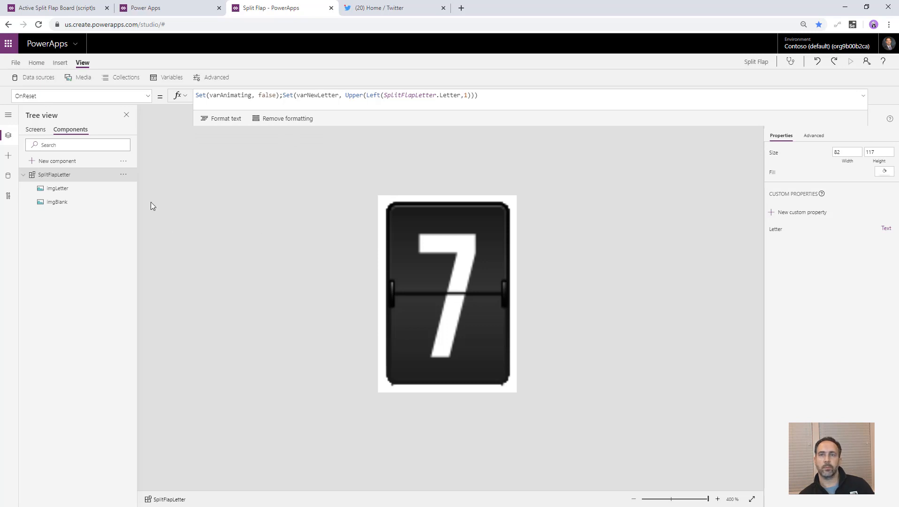
Insert a timer named tFlip into the SplitFlapLetter component and fit it along the component's lower edge, about 19 high at Y 97
{"action": "left_click", "coordinate": [66, 68]}
{"action": "left_click", "coordinate": [192, 78]}
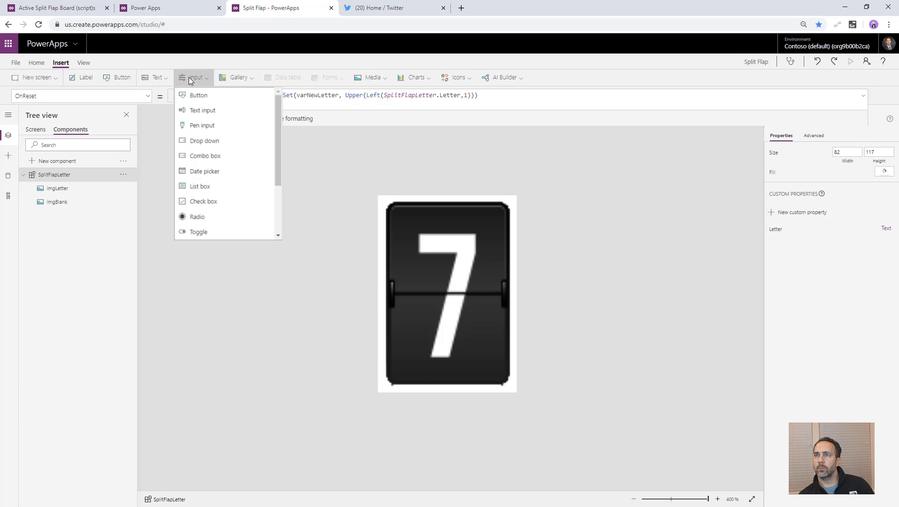
{"action": "scroll", "coordinate": [202, 211], "scroll_direction": "down", "scroll_amount": 3}
{"action": "left_click", "coordinate": [204, 200]}
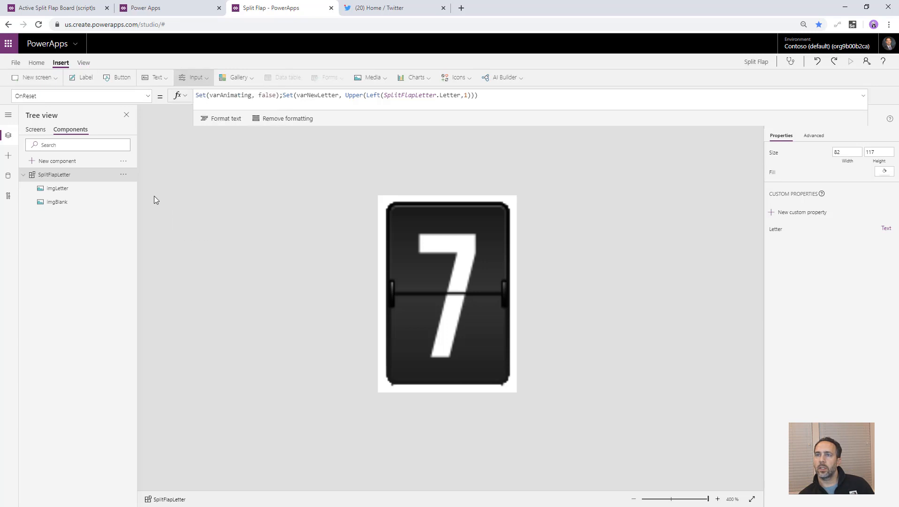
{"action": "double_click", "coordinate": [63, 188]}
{"action": "type", "text": "tFlip"}
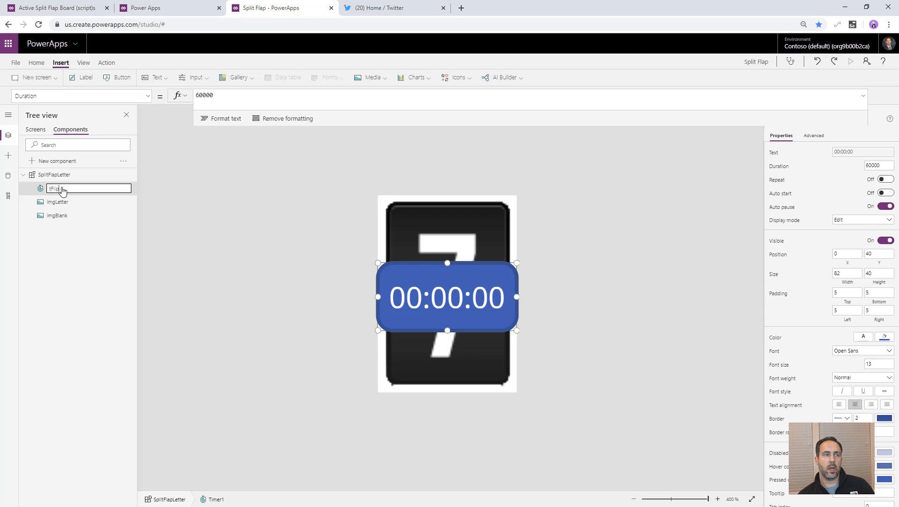
{"action": "key", "text": "Return"}
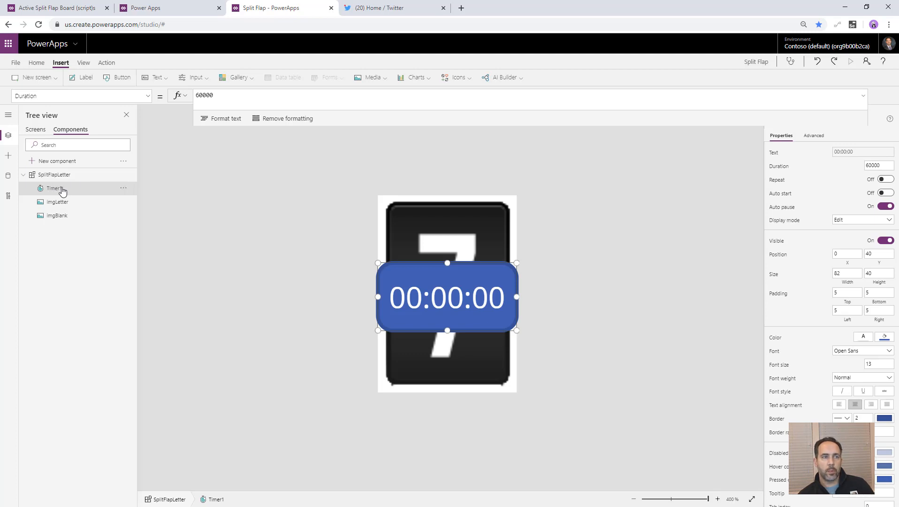
{"action": "left_click_drag", "start_coordinate": [461, 297], "coordinate": [466, 359]}
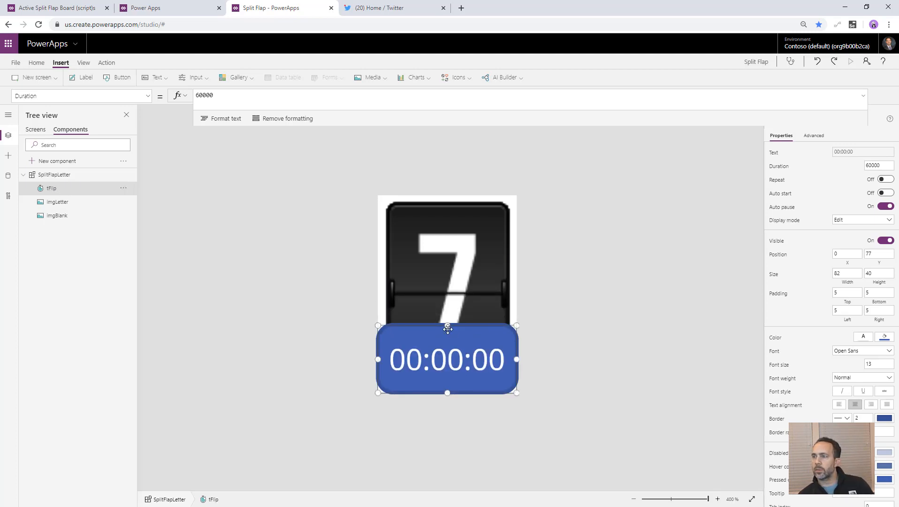
{"action": "left_click_drag", "start_coordinate": [448, 326], "coordinate": [449, 359]}
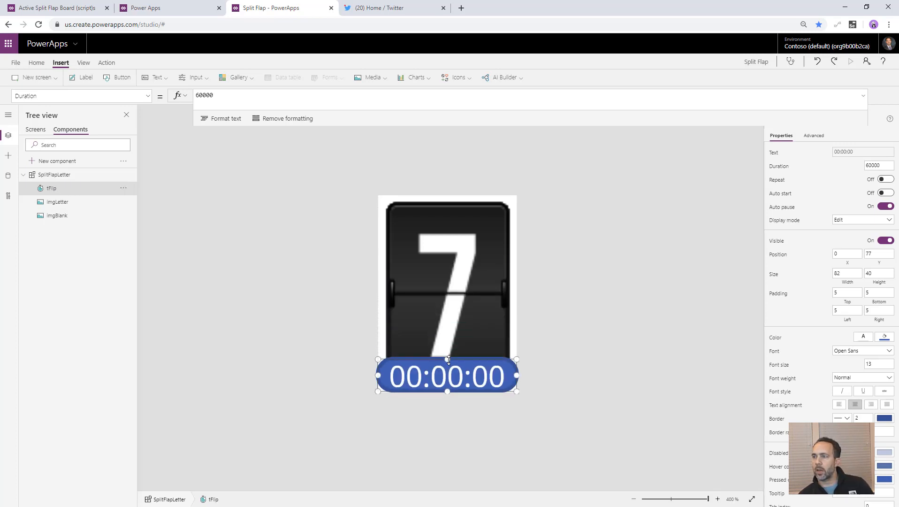
Reduce the Text formula of the tFlip timer to tFlip.Value
{"action": "left_click", "coordinate": [146, 98]}
{"action": "scroll", "coordinate": [45, 241], "scroll_direction": "down", "scroll_amount": 10}
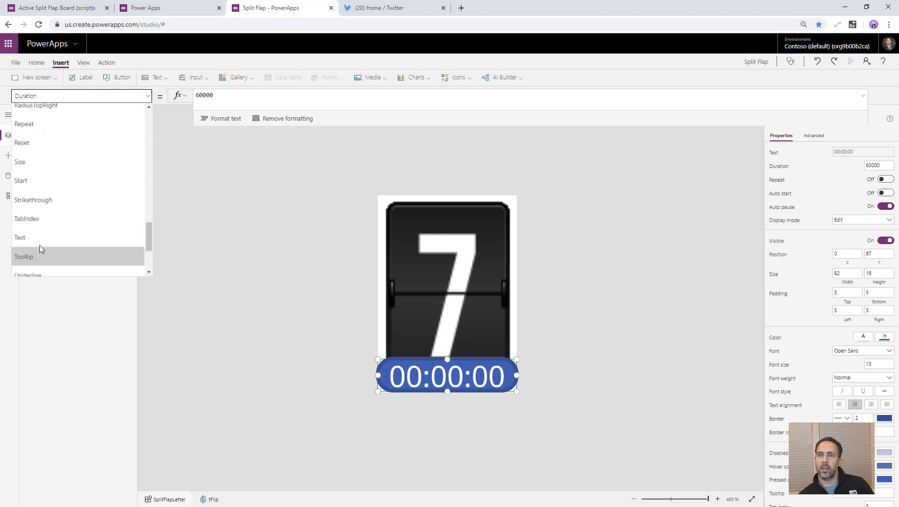
{"action": "scroll", "coordinate": [38, 248], "scroll_direction": "down", "scroll_amount": 3}
{"action": "left_click", "coordinate": [37, 144]}
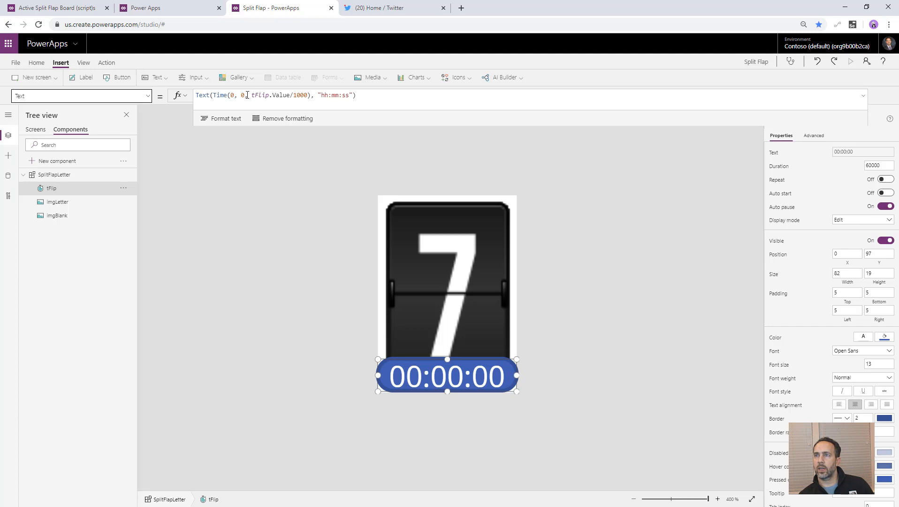
{"action": "left_click_drag", "start_coordinate": [248, 95], "coordinate": [111, 92]}
{"action": "key", "text": "BackSpace"}
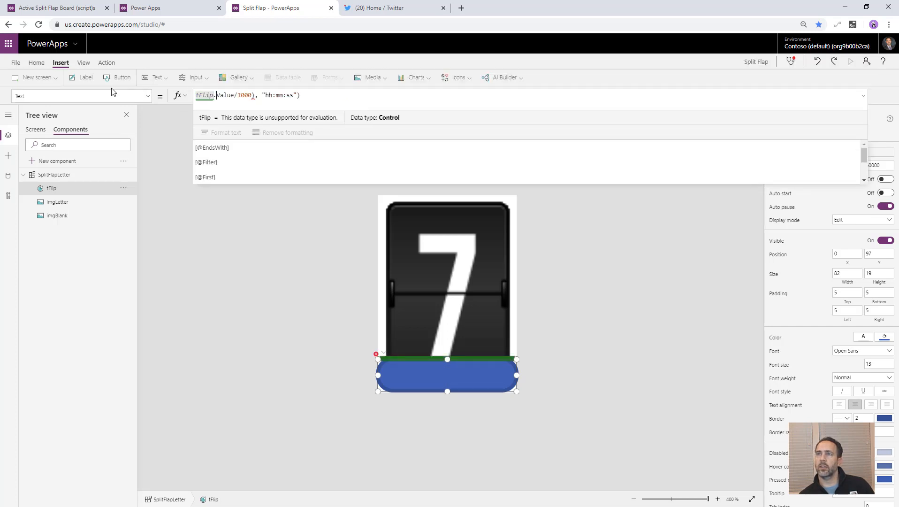
{"action": "key", "text": "ctrl+Right"}
{"action": "key", "text": "shift+End"}
{"action": "key", "text": "Delete"}
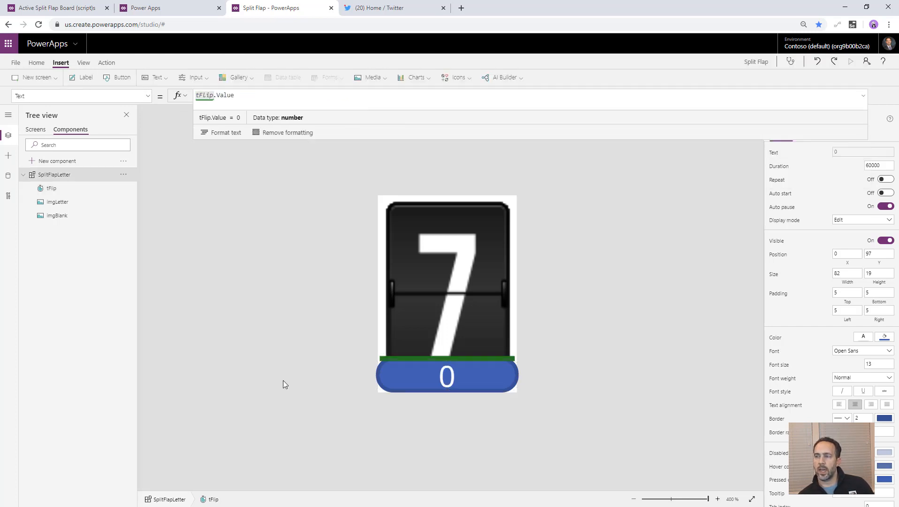
{"action": "left_click", "coordinate": [283, 381]}
Set the Duration property of the tFlip timer to 500 + Rand() *2000
{"action": "left_click", "coordinate": [443, 370]}
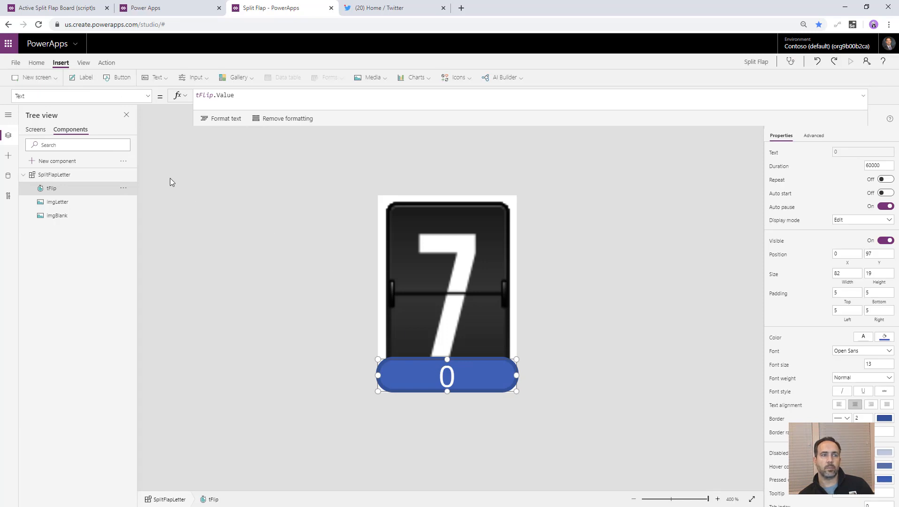
{"action": "left_click", "coordinate": [148, 96]}
{"action": "type", "text": "Duration"}
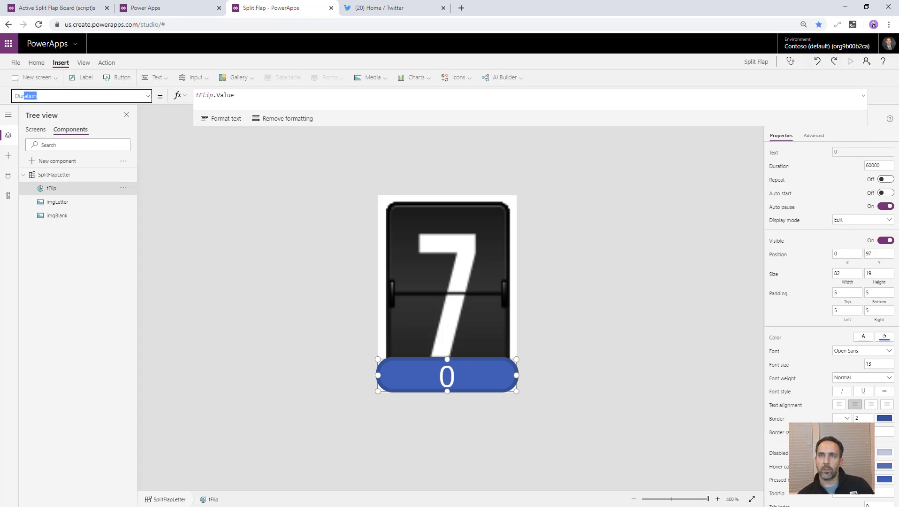
{"action": "key", "text": "Return"}
{"action": "left_click_drag", "start_coordinate": [220, 97], "coordinate": [161, 100]}
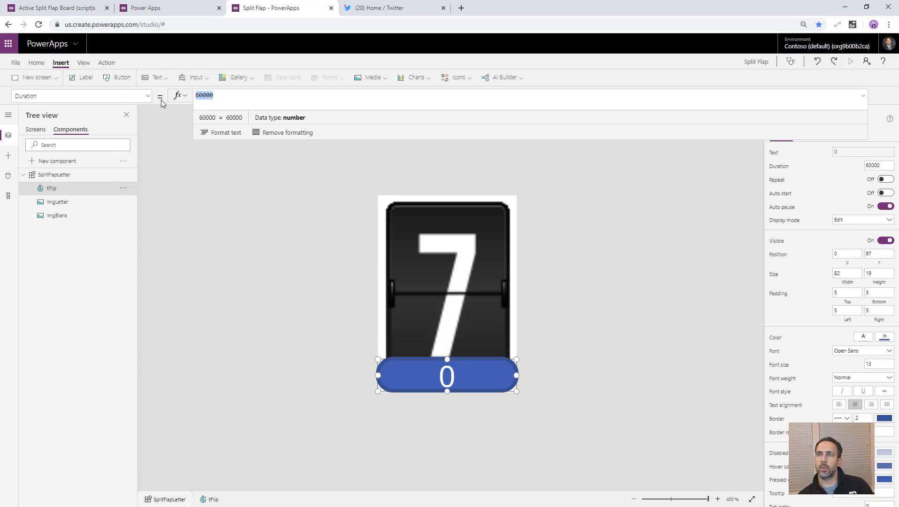
{"action": "type", "text": "500 "}
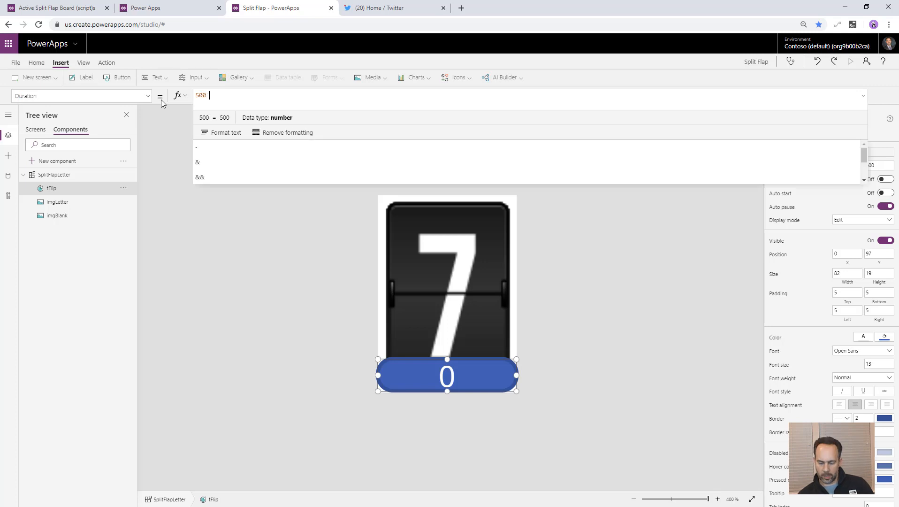
{"action": "type", "text": "+ Rand() "}
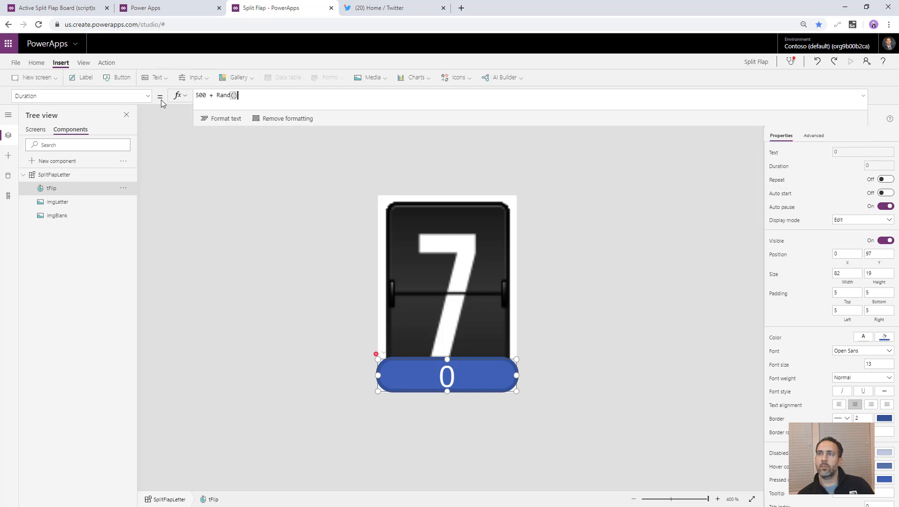
{"action": "type", "text": "*2000"}
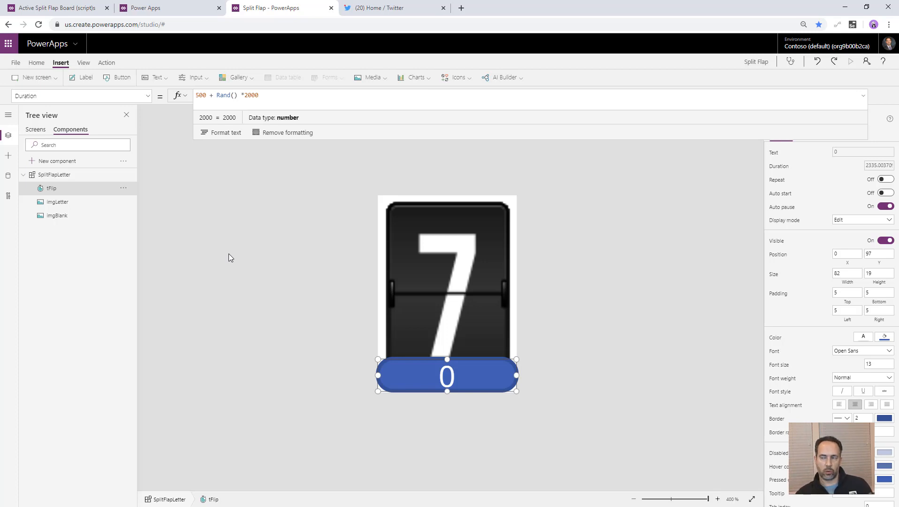
{"action": "left_click", "coordinate": [329, 336]}
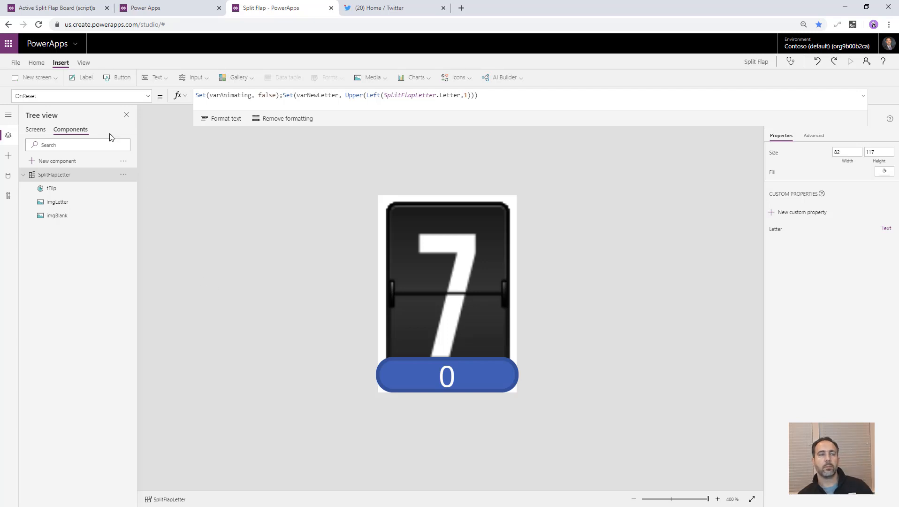
Replace the tFlip timer's OnTimerEnd formula with Set(varCurrentLetter, varNewLetter)
{"action": "left_click", "coordinate": [145, 96]}
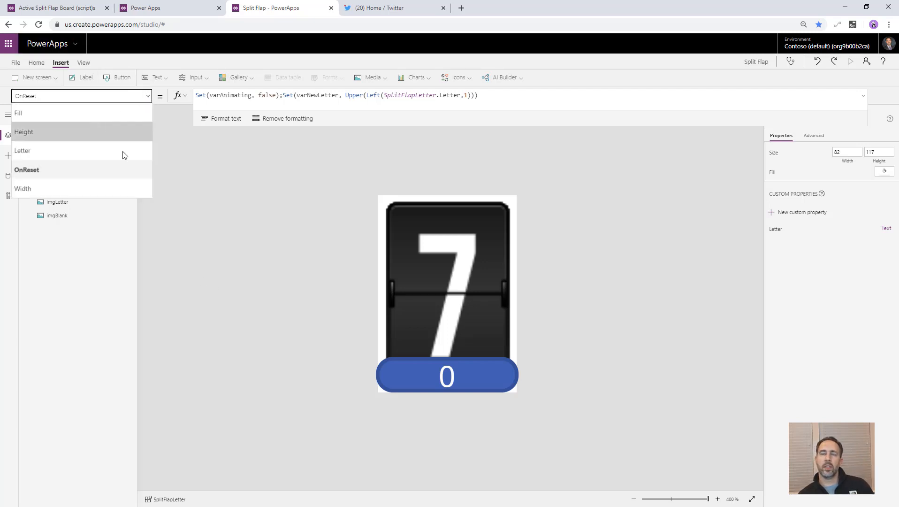
{"action": "left_click", "coordinate": [126, 254]}
{"action": "left_click", "coordinate": [71, 189]}
{"action": "left_click", "coordinate": [141, 96]}
{"action": "scroll", "coordinate": [55, 213], "scroll_direction": "down", "scroll_amount": 2}
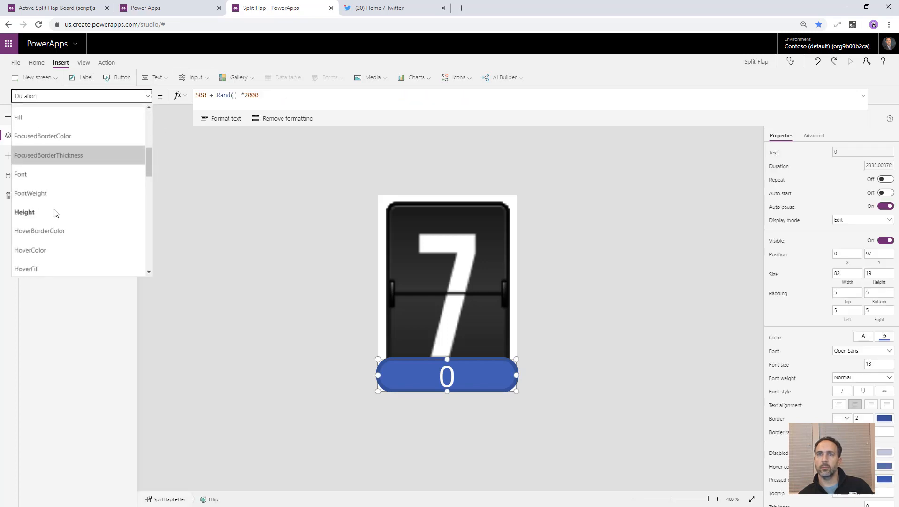
{"action": "scroll", "coordinate": [56, 214], "scroll_direction": "down", "scroll_amount": 2}
{"action": "left_click", "coordinate": [55, 213]}
{"action": "left_click_drag", "start_coordinate": [231, 93], "coordinate": [167, 94]}
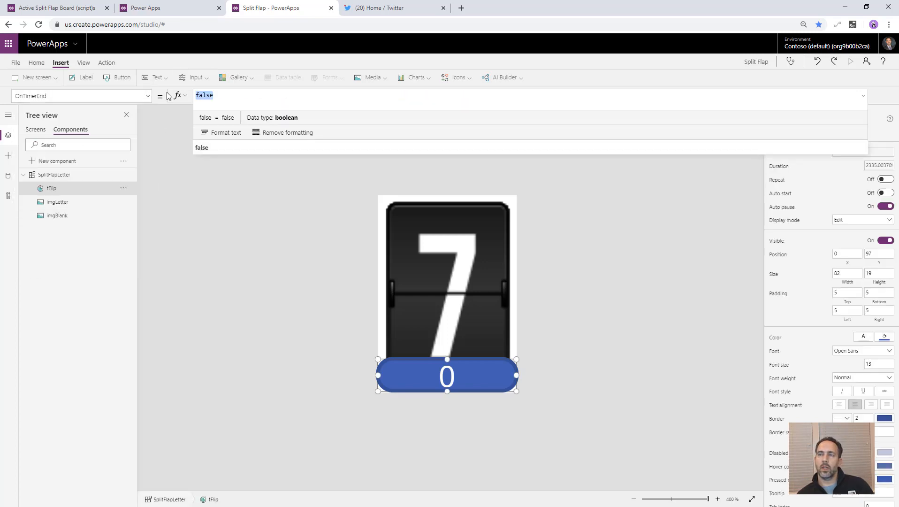
{"action": "type", "text": "Set(varCurr"}
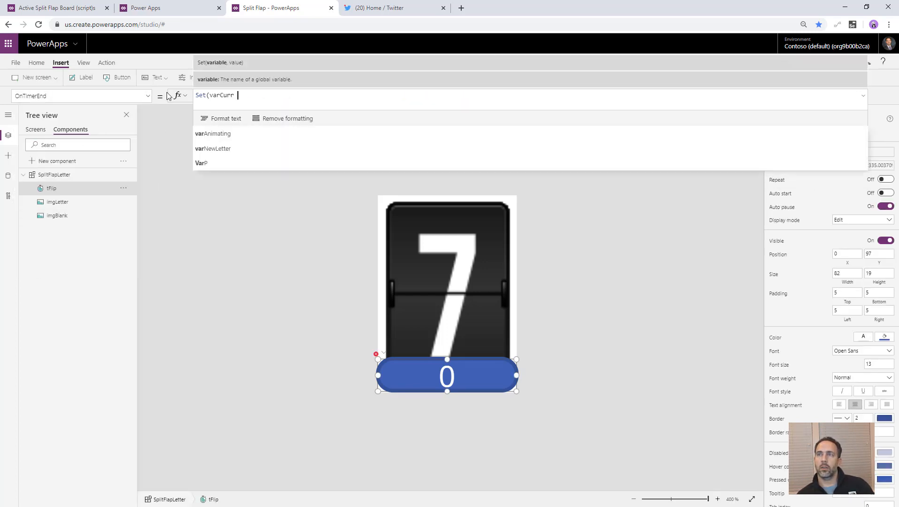
{"action": "key", "text": "BackSpace"}
{"action": "key", "text": "BackSpace"}
{"action": "key", "text": "BackSpace"}
{"action": "key", "text": "BackSpace"}
{"action": "key", "text": "BackSpace"}
{"action": "key", "text": "BackSpace"}
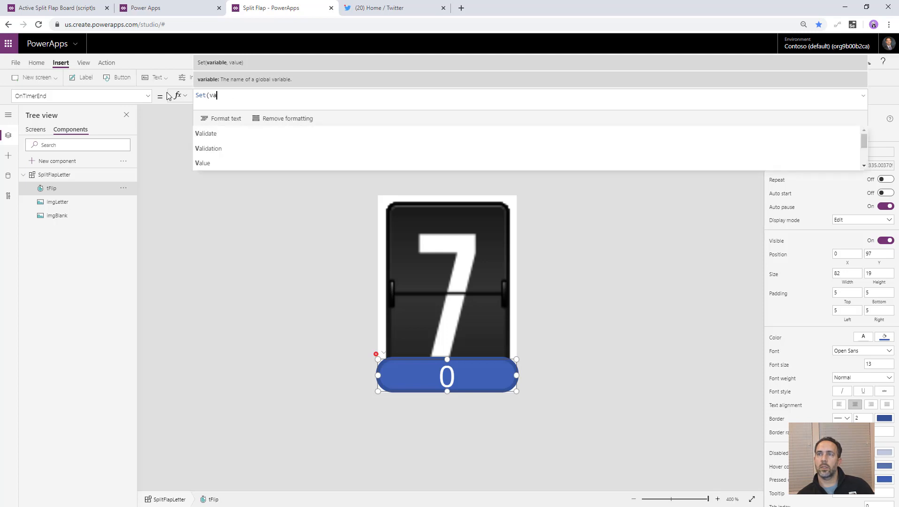
{"action": "type", "text": "rCurrentL"}
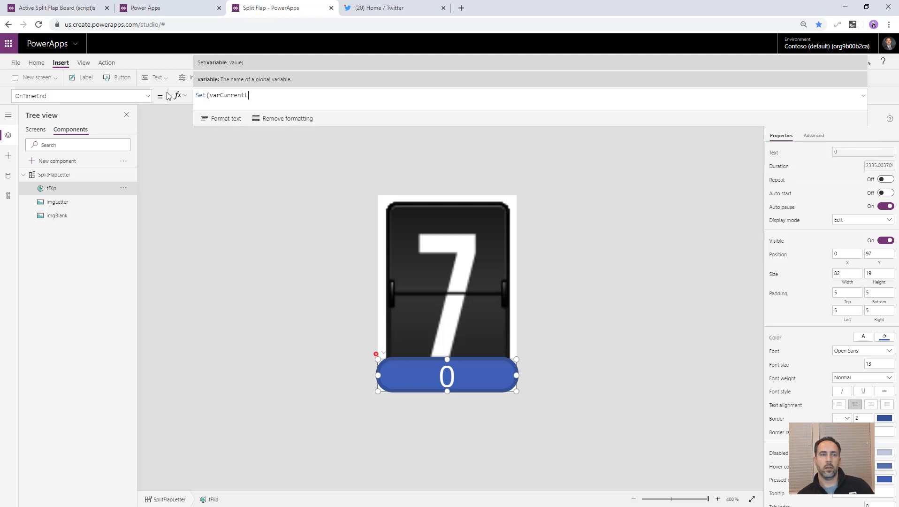
{"action": "type", "text": "etter, v"}
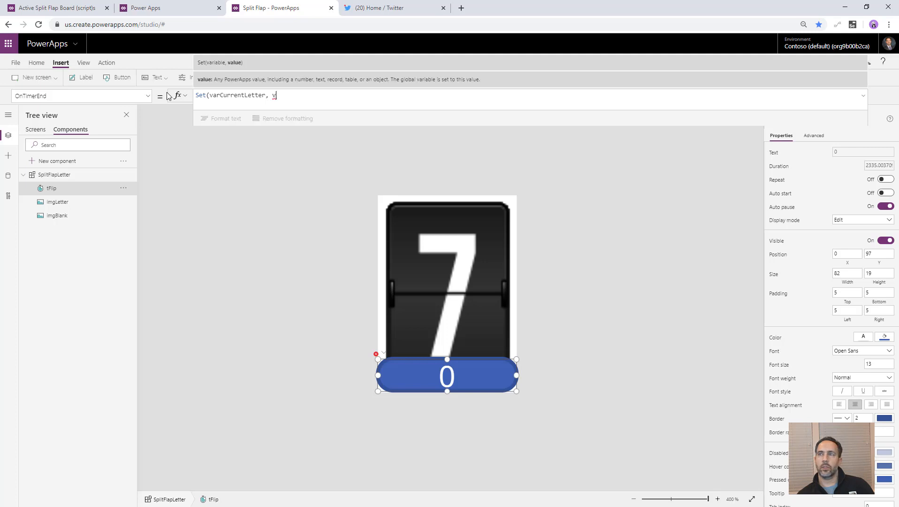
{"action": "type", "text": "arNewLetter)"}
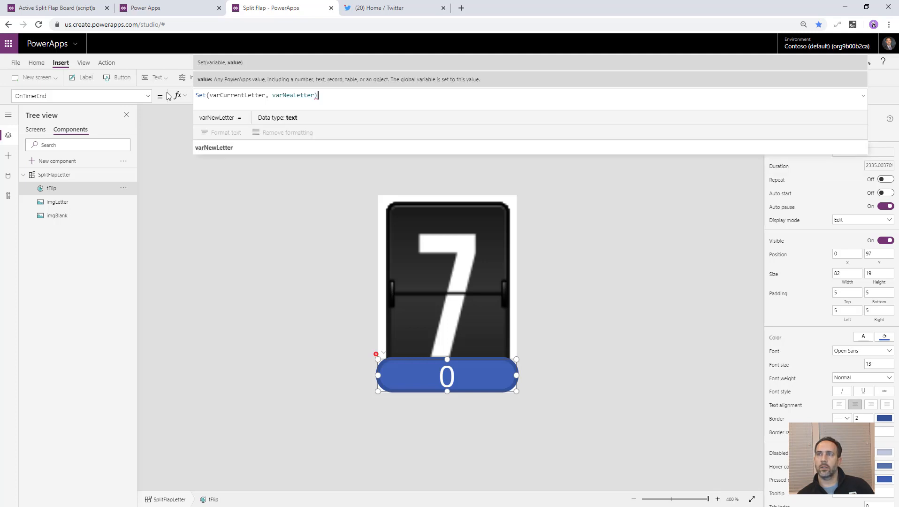
Append ;Set(varAnimating, false) to the tFlip timer's OnTimerEnd formula
{"action": "type", "text": ";"}
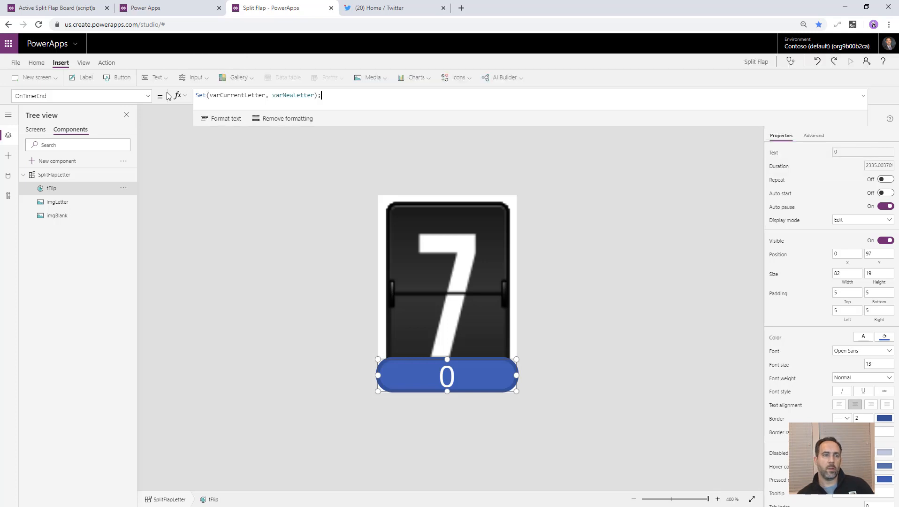
{"action": "type", "text": "Set("}
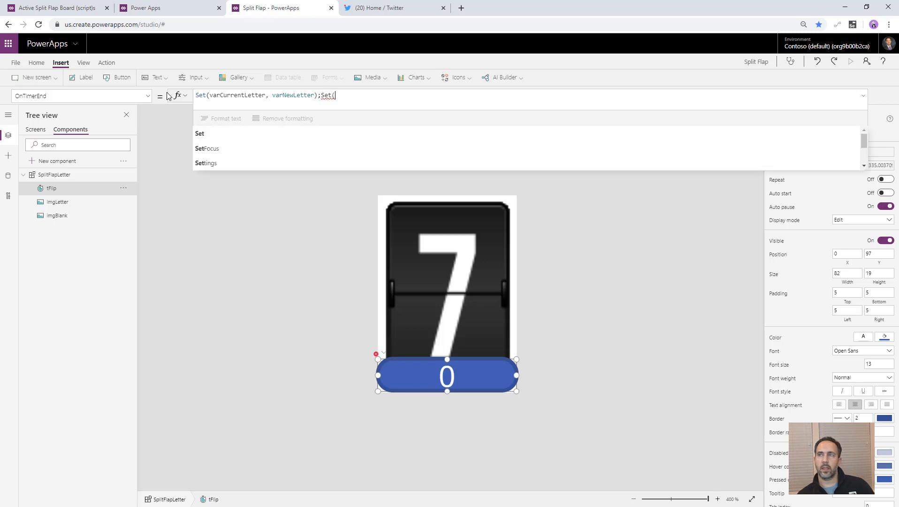
{"action": "type", "text": "varAn"}
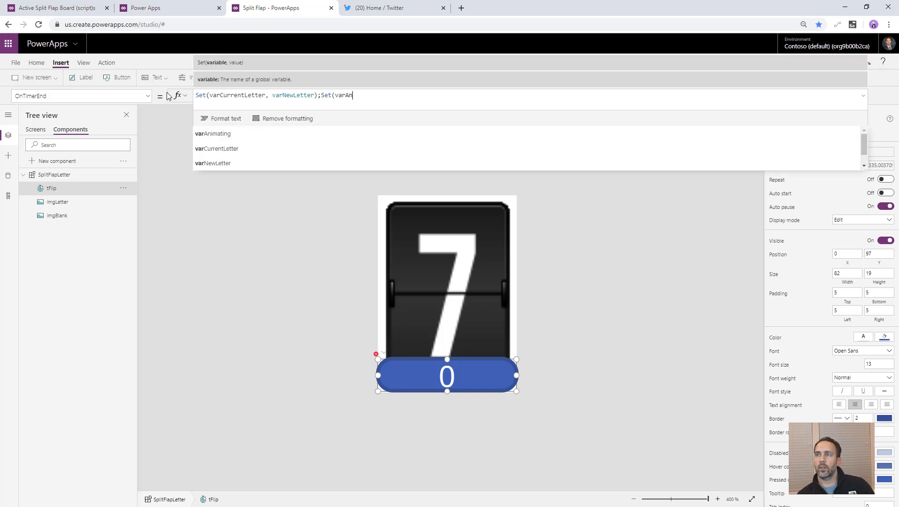
{"action": "type", "text": "imatin"}
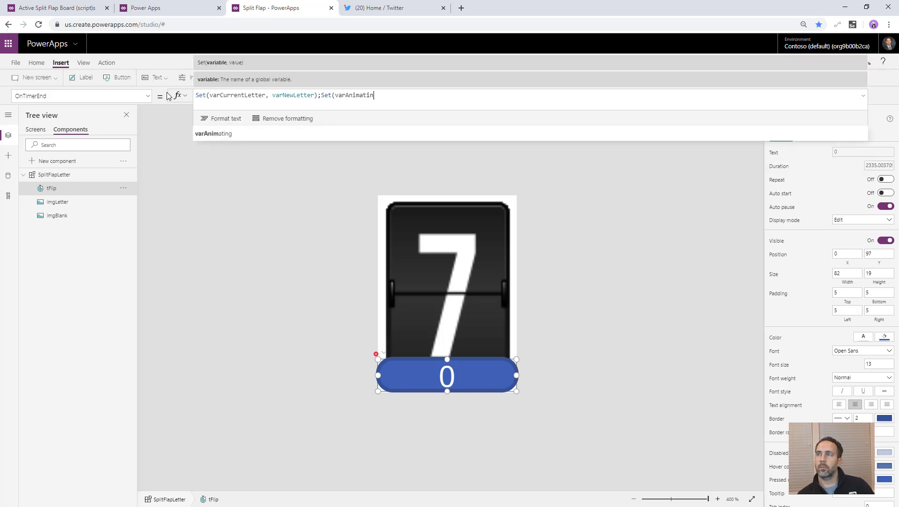
{"action": "type", "text": "g, false"}
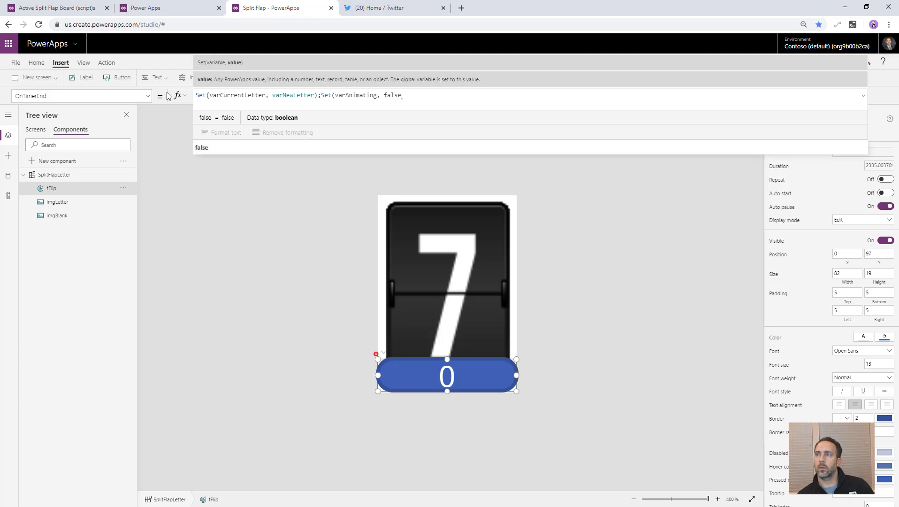
{"action": "type", "text": ")"}
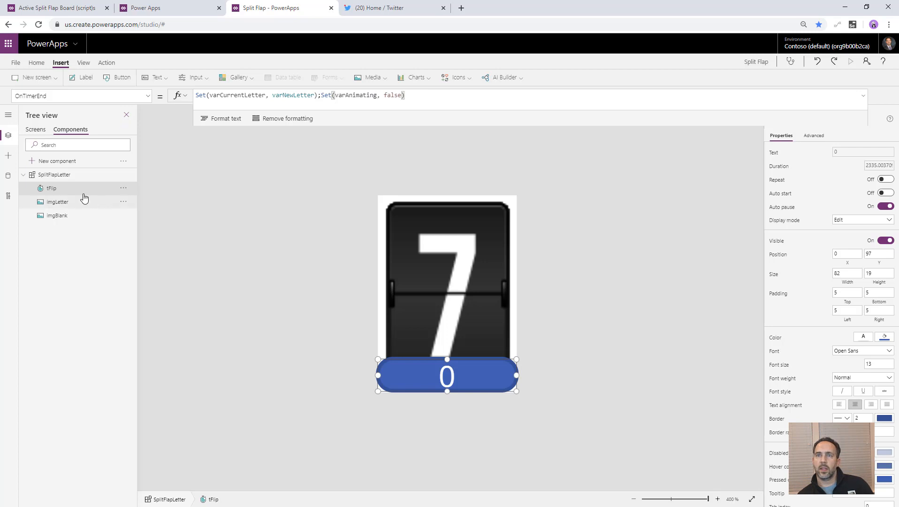
Set the Start property of the tFlip timer to varAnimating and return to the SplitFlapLetter component
{"action": "left_click", "coordinate": [147, 96]}
{"action": "scroll", "coordinate": [56, 244], "scroll_direction": "down", "scroll_amount": 5}
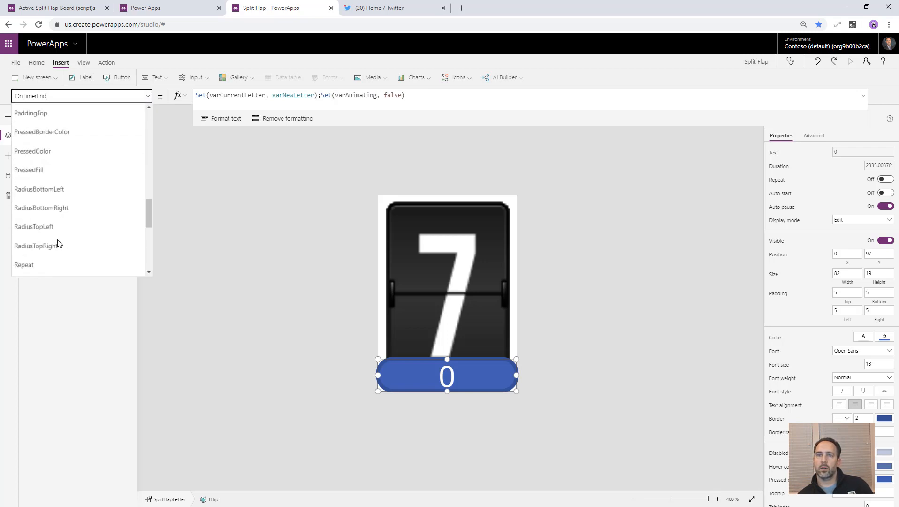
{"action": "scroll", "coordinate": [52, 253], "scroll_direction": "down", "scroll_amount": 2}
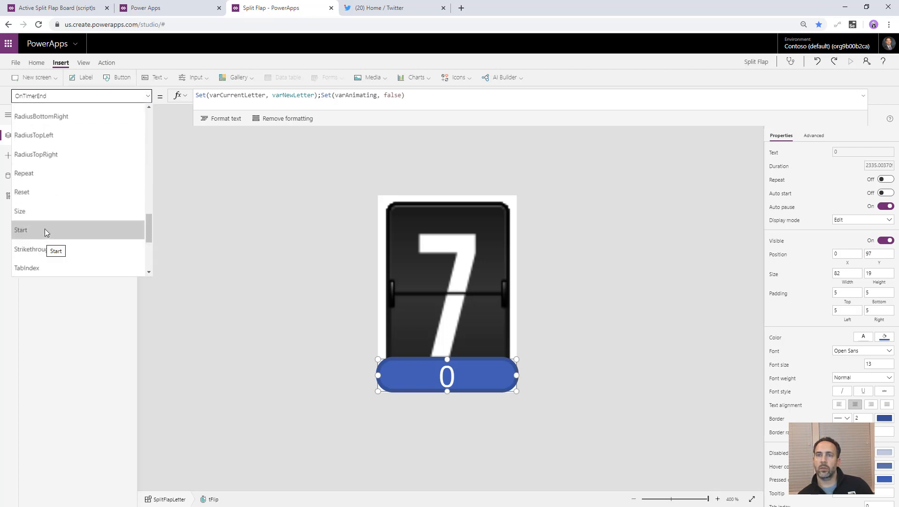
{"action": "left_click", "coordinate": [44, 228]}
{"action": "double_click", "coordinate": [229, 98]}
{"action": "type", "text": "varAnimating"}
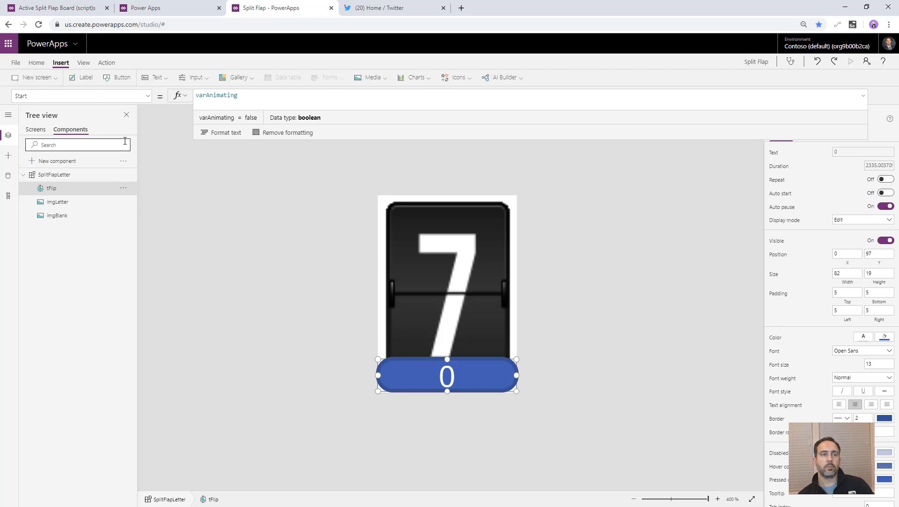
{"action": "left_click", "coordinate": [67, 174]}
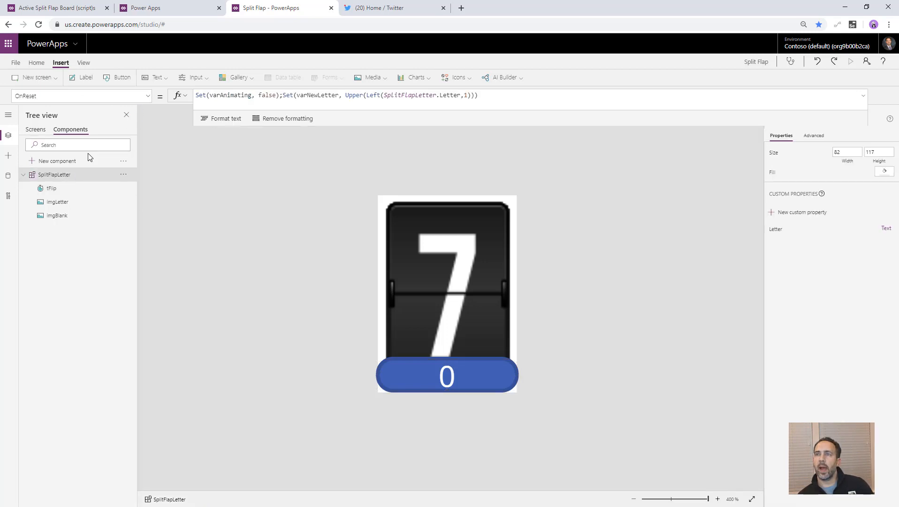
Append ;If(varCurrentLetter <> varNewLetter, Set(varAnimating,true)) to the SplitFlapLetter component's OnReset formula
{"action": "left_click", "coordinate": [513, 100]}
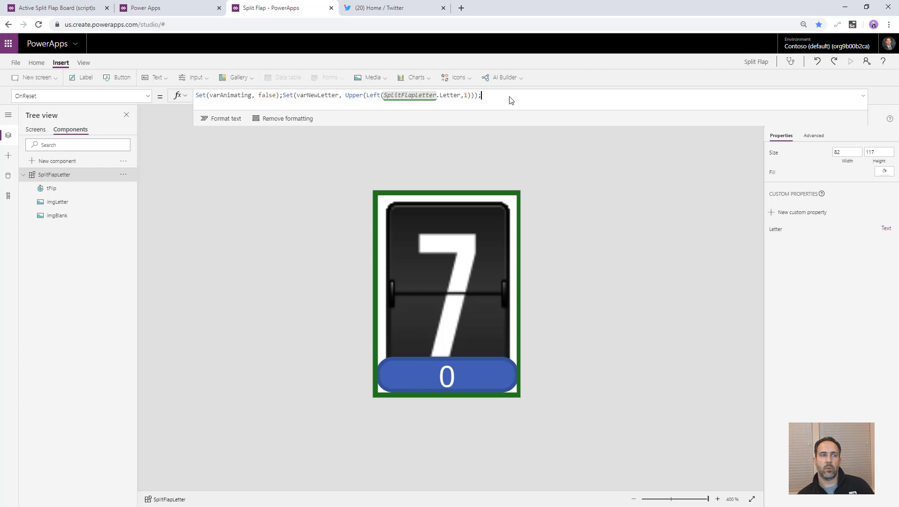
{"action": "type", "text": ";If(var"}
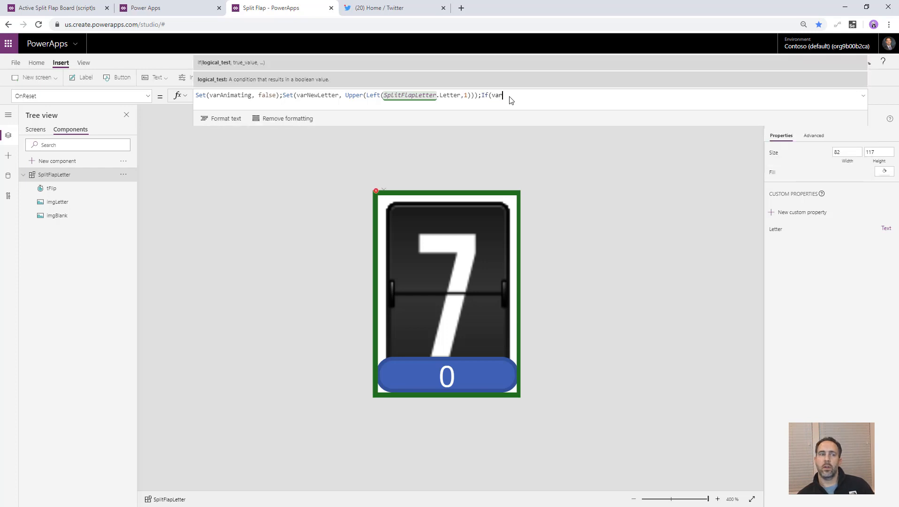
{"action": "type", "text": "CurrentLetter"}
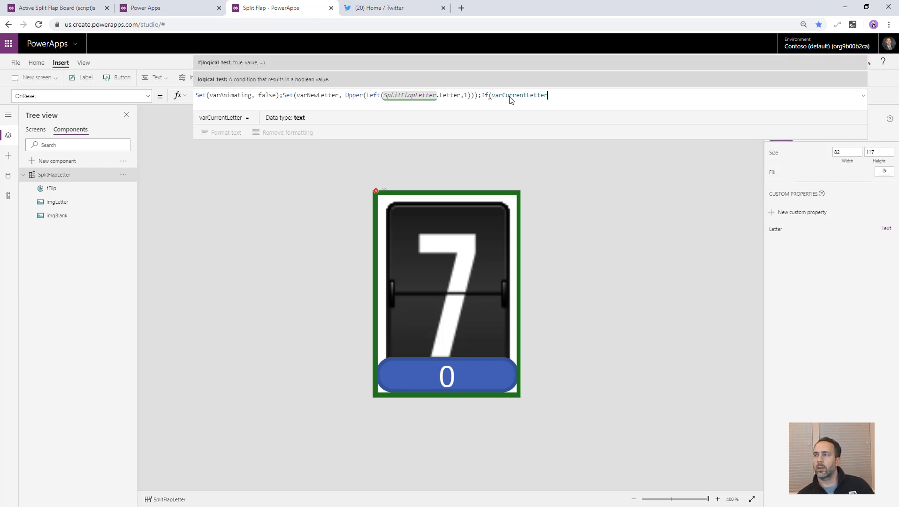
{"action": "type", "text": " <> var"}
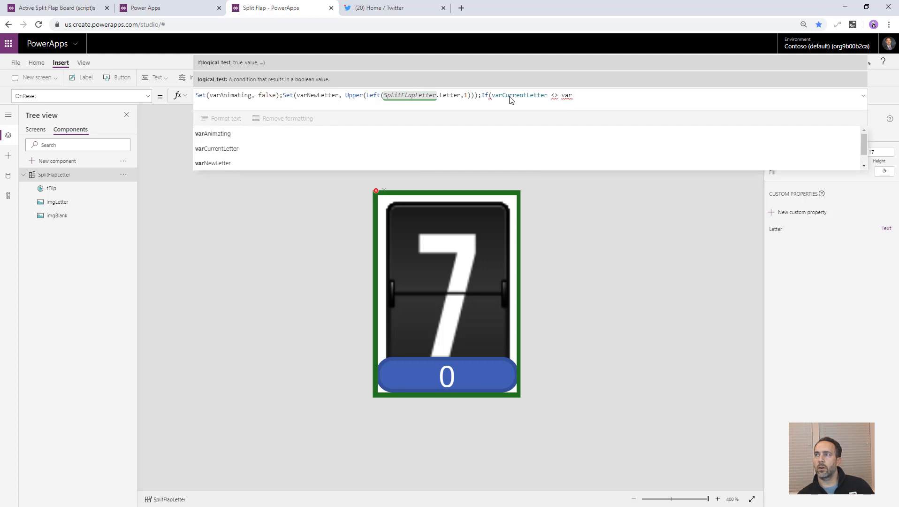
{"action": "type", "text": "NewLetter, "}
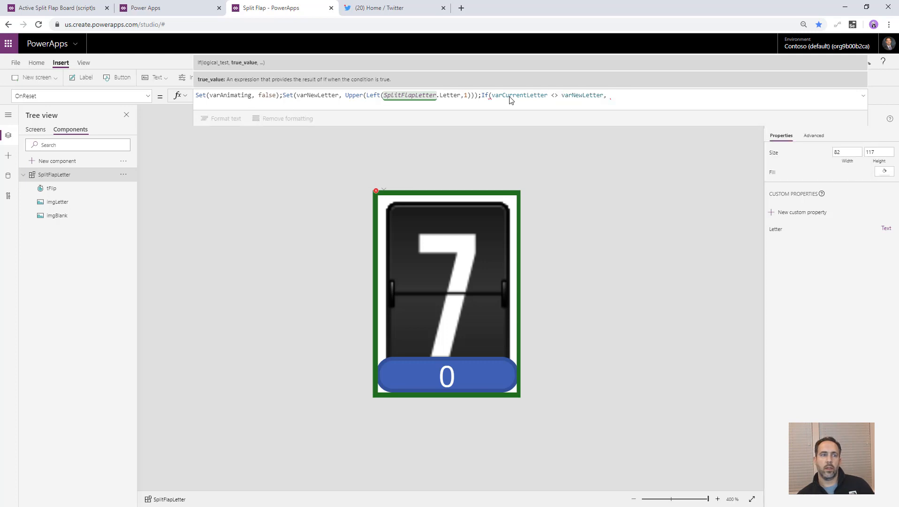
{"action": "type", "text": "Set(var"}
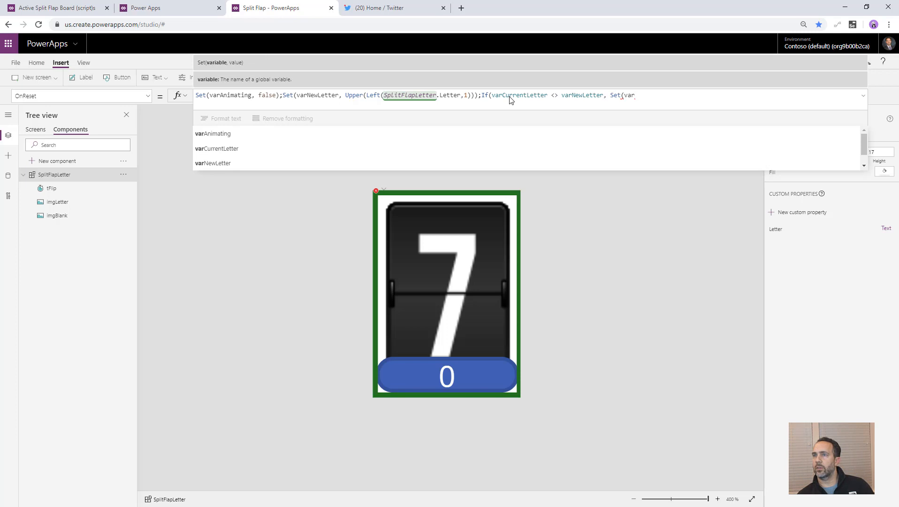
{"action": "type", "text": "Animating,true)"}
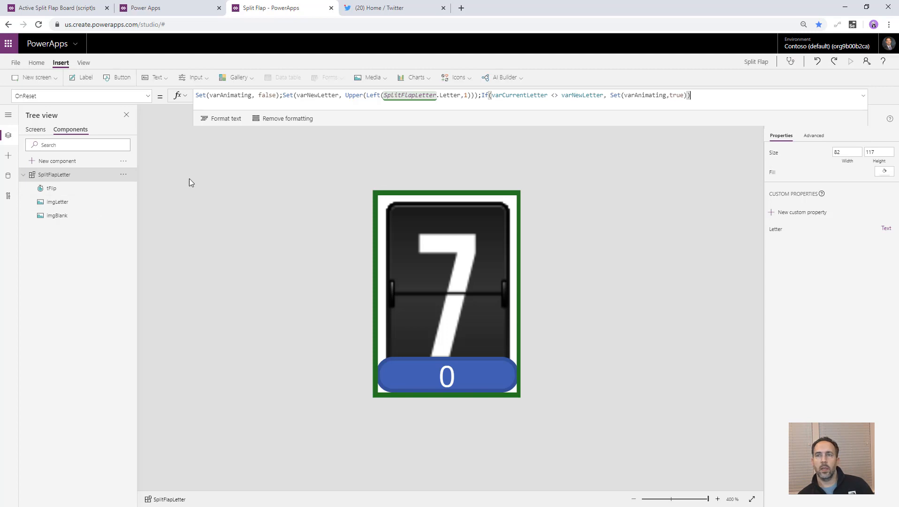
Switch to json.txt in Notepad, review the letter-to-image entries and copy the entire ClearCollect(colLetters, ...) formula
{"action": "left_click", "coordinate": [439, 267]}
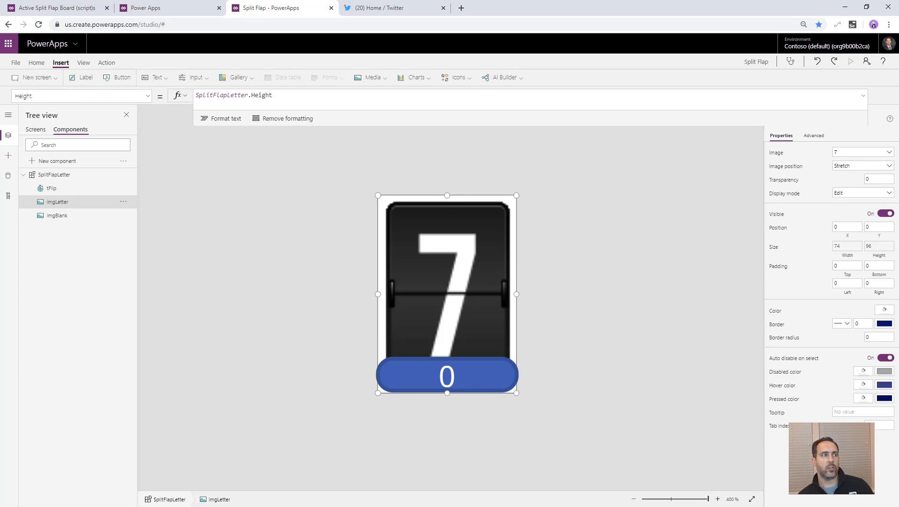
{"action": "left_click_drag", "start_coordinate": [0, 141], "coordinate": [212, 149]}
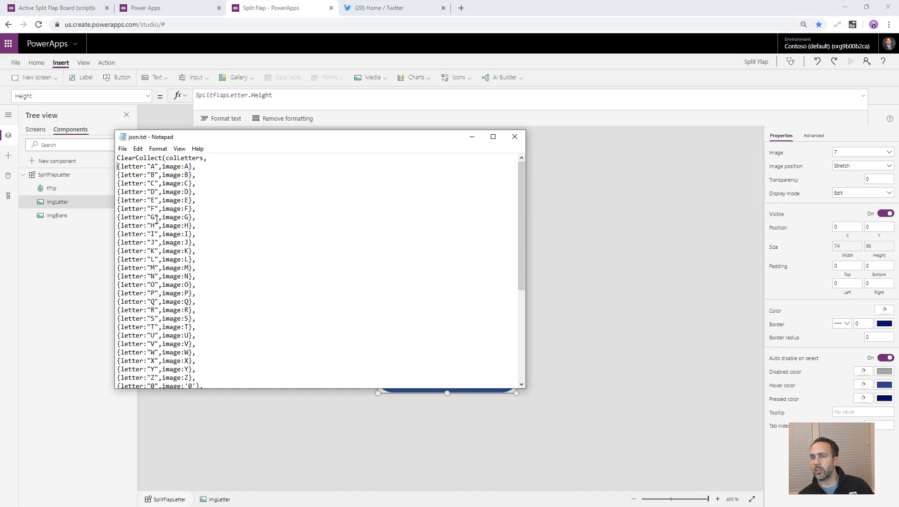
{"action": "scroll", "coordinate": [158, 179], "scroll_direction": "down", "scroll_amount": 6}
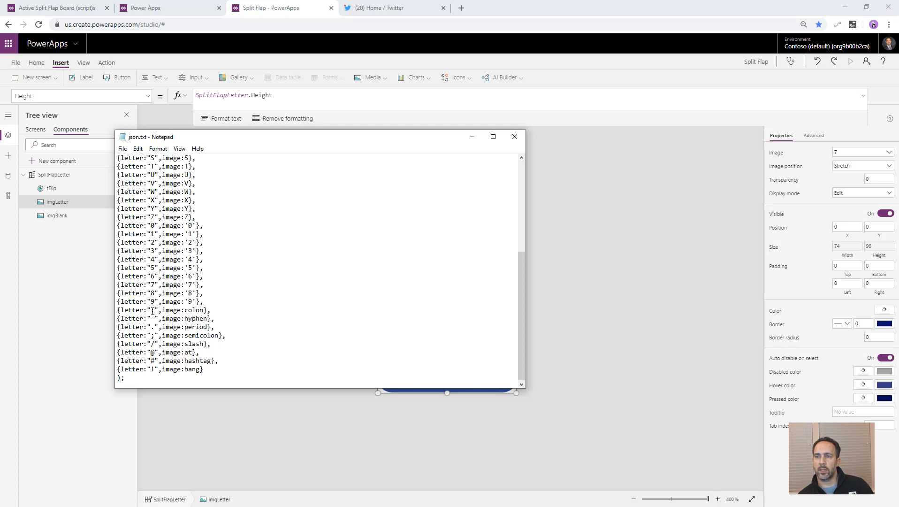
{"action": "left_click_drag", "start_coordinate": [150, 318], "coordinate": [155, 319]}
{"action": "left_click", "coordinate": [152, 350]}
{"action": "left_click_drag", "start_coordinate": [155, 345], "coordinate": [150, 346]}
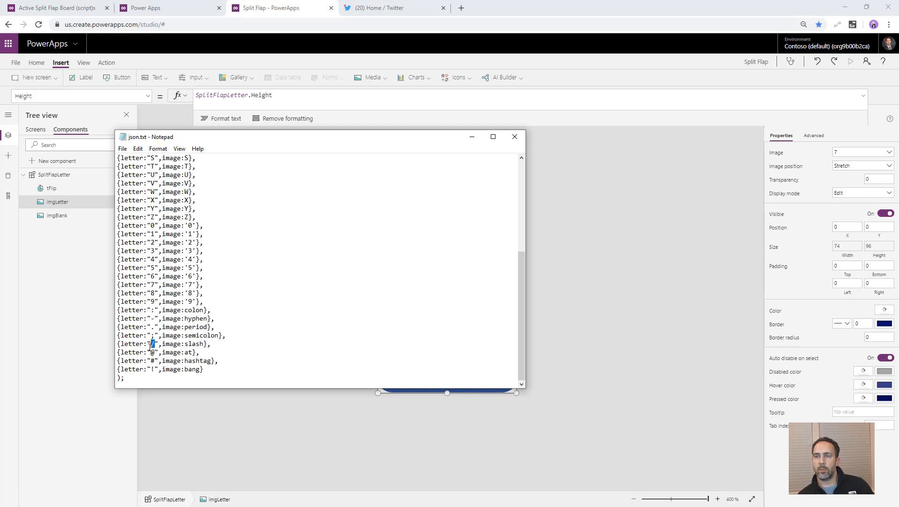
{"action": "scroll", "coordinate": [188, 343], "scroll_direction": "up", "scroll_amount": 6}
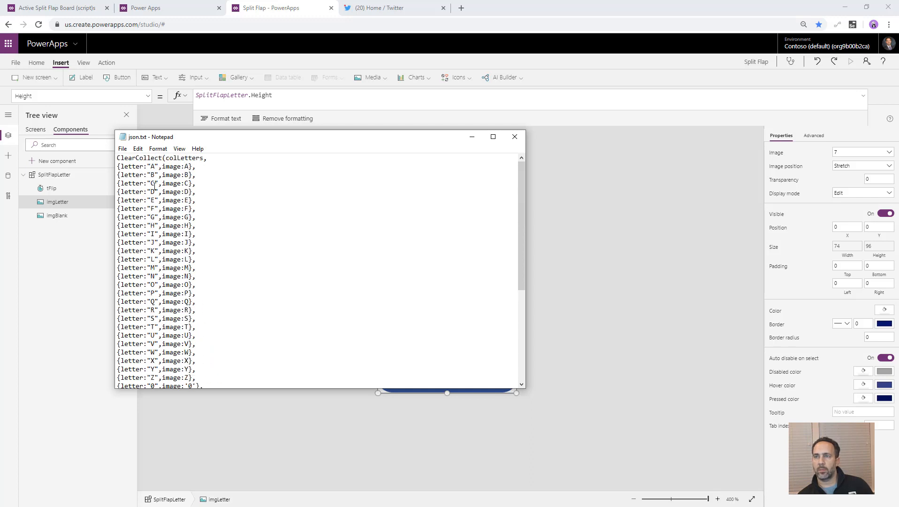
{"action": "key", "text": "ctrl+a"}
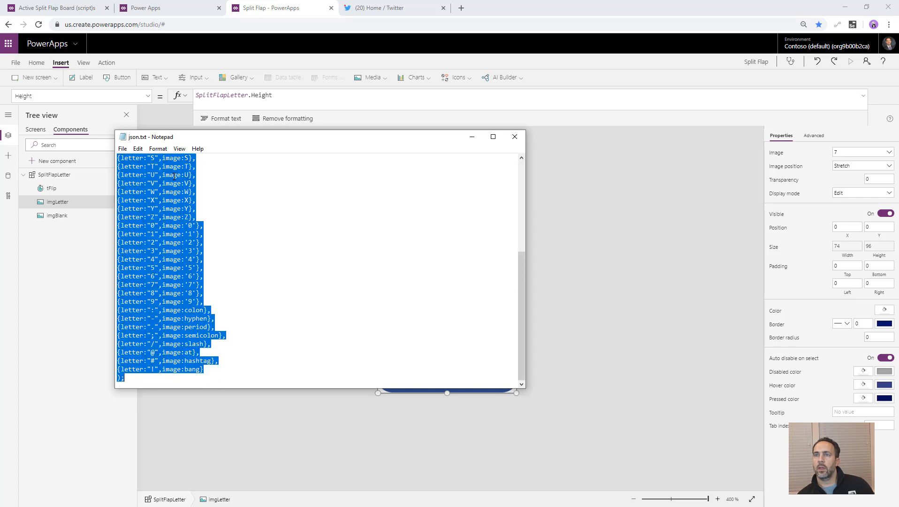
{"action": "left_click", "coordinate": [472, 137]}
Paste the copied ClearCollect(colLetters, ...) formula into the App object's OnStart property
{"action": "left_click", "coordinate": [62, 191]}
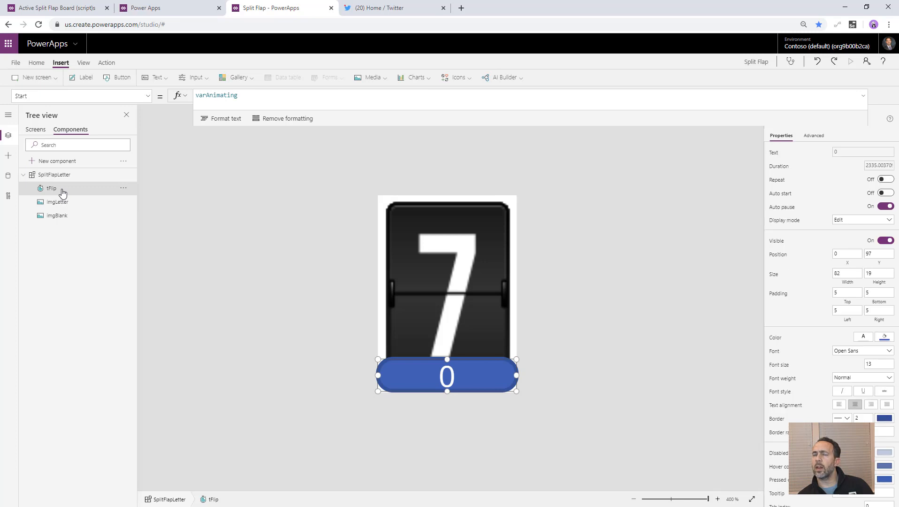
{"action": "left_click", "coordinate": [36, 130]}
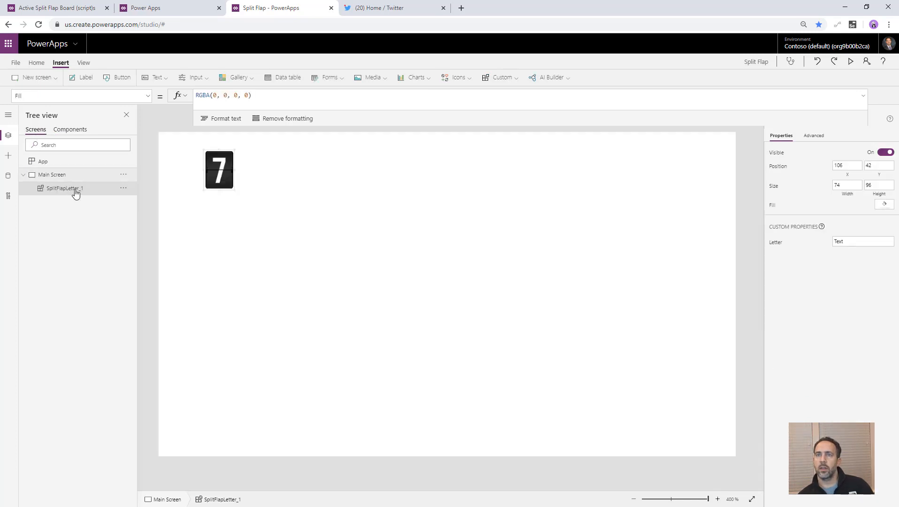
{"action": "left_click", "coordinate": [56, 162]}
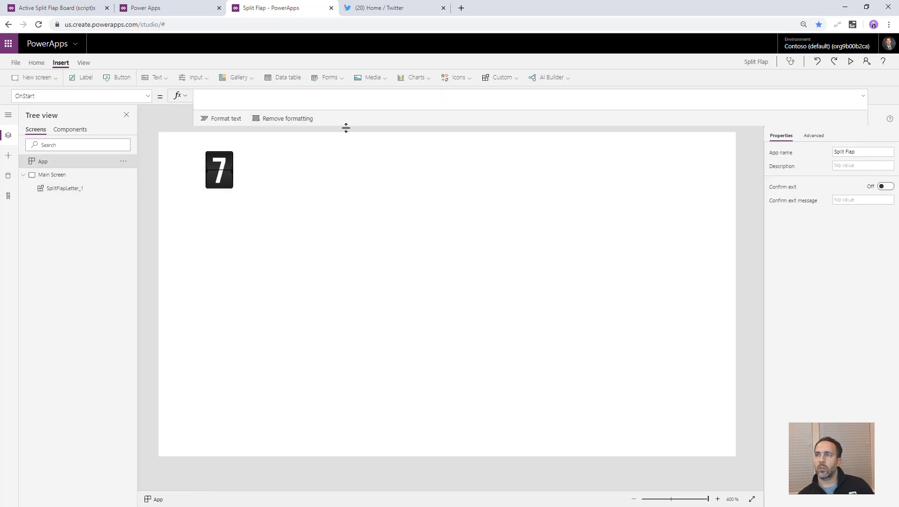
{"action": "left_click_drag", "start_coordinate": [346, 127], "coordinate": [315, 375]}
{"action": "left_click", "coordinate": [253, 187]}
{"action": "key", "text": "ctrl+v"}
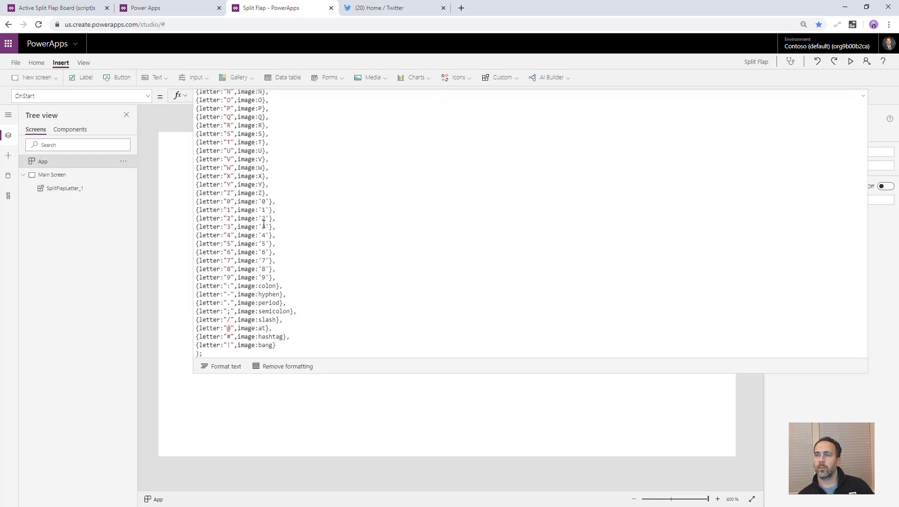
{"action": "scroll", "coordinate": [225, 258], "scroll_direction": "up", "scroll_amount": 3}
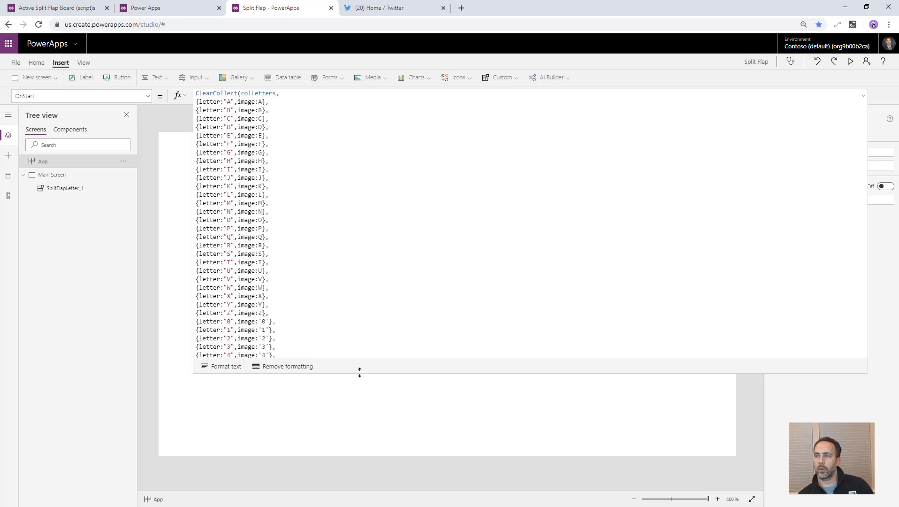
{"action": "left_click_drag", "start_coordinate": [359, 370], "coordinate": [369, 103]}
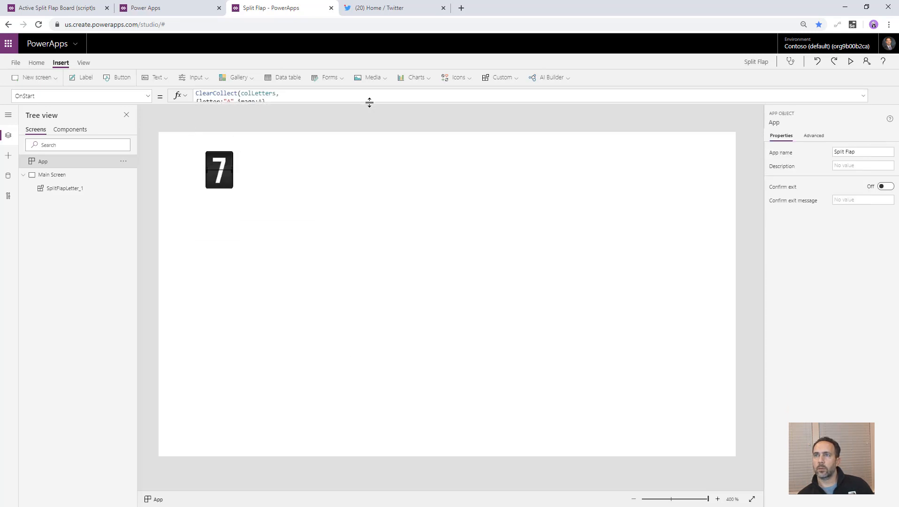
Set the Image property of imgLetter in the SplitFlapLetter component to LookUp(colLetters, letter=varCurrentLetter).image
{"action": "left_click", "coordinate": [75, 129]}
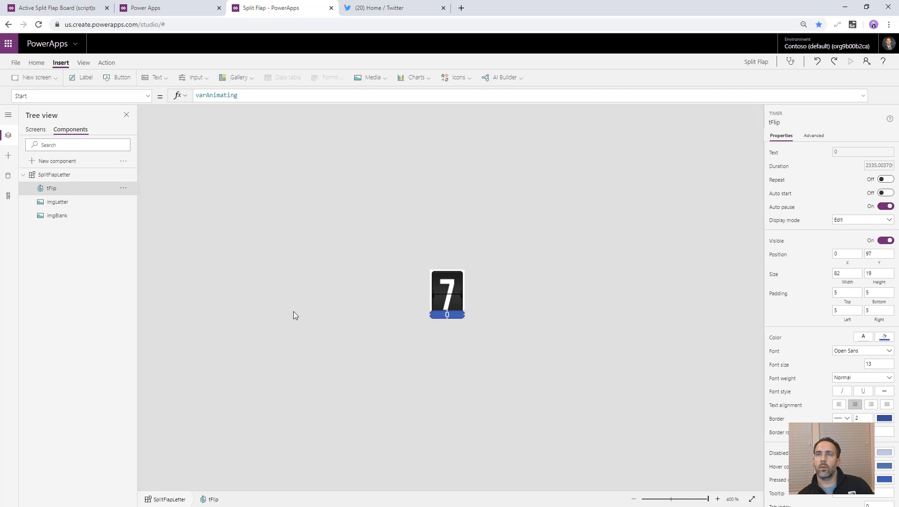
{"action": "left_click", "coordinate": [66, 203]}
{"action": "left_click", "coordinate": [75, 96]}
{"action": "left_click", "coordinate": [50, 248]}
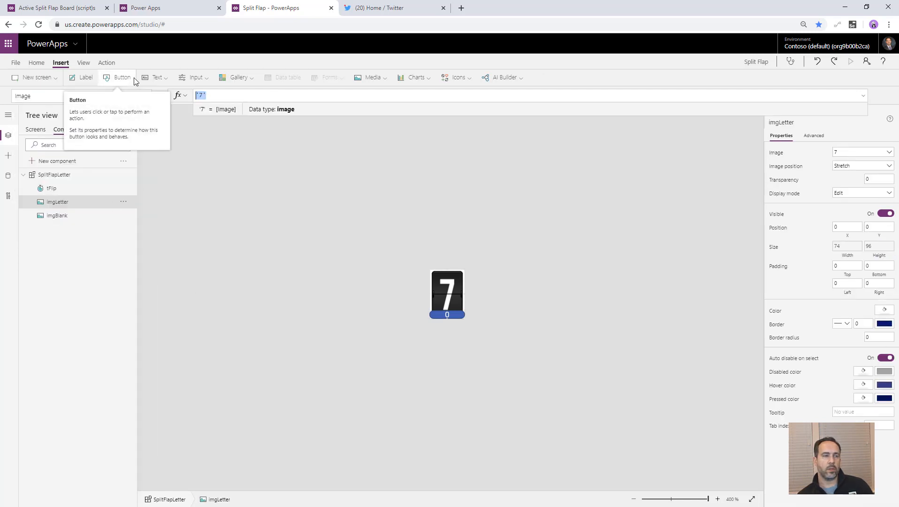
{"action": "type", "text": "LookUp"}
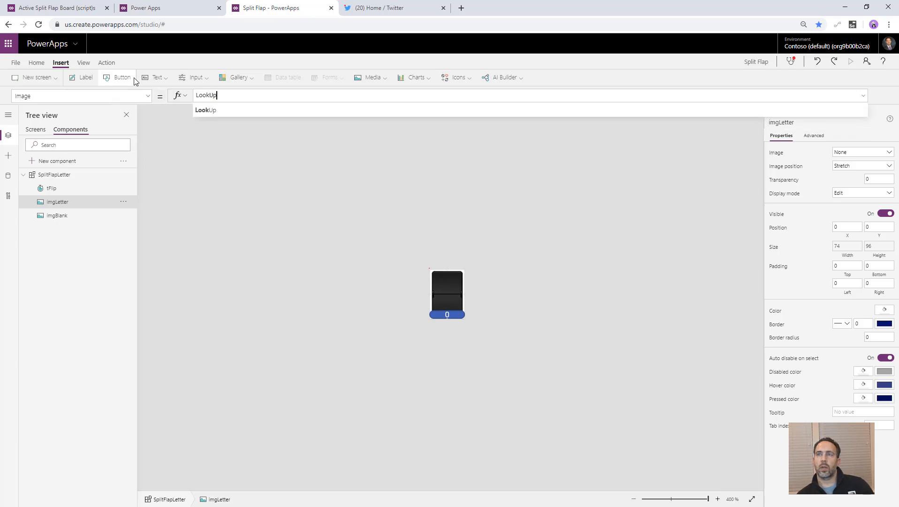
{"action": "type", "text": "(colLetters"}
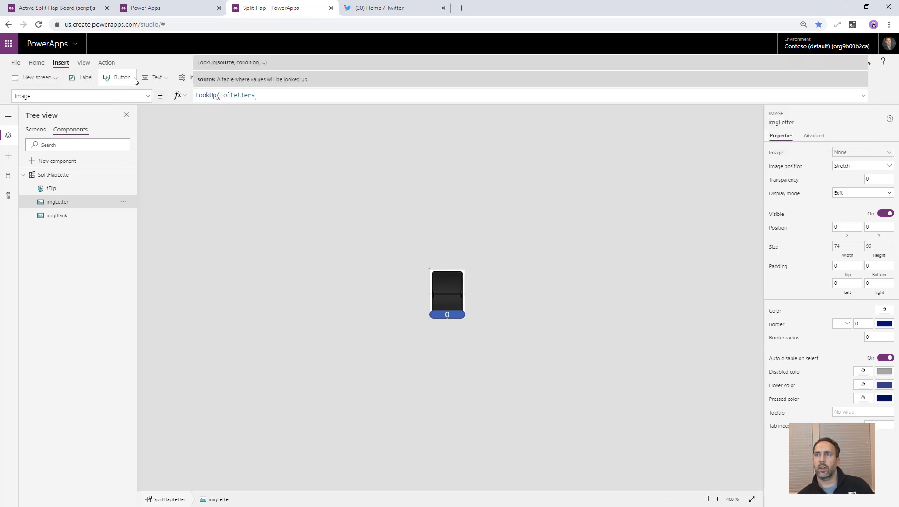
{"action": "type", "text": ", letter="}
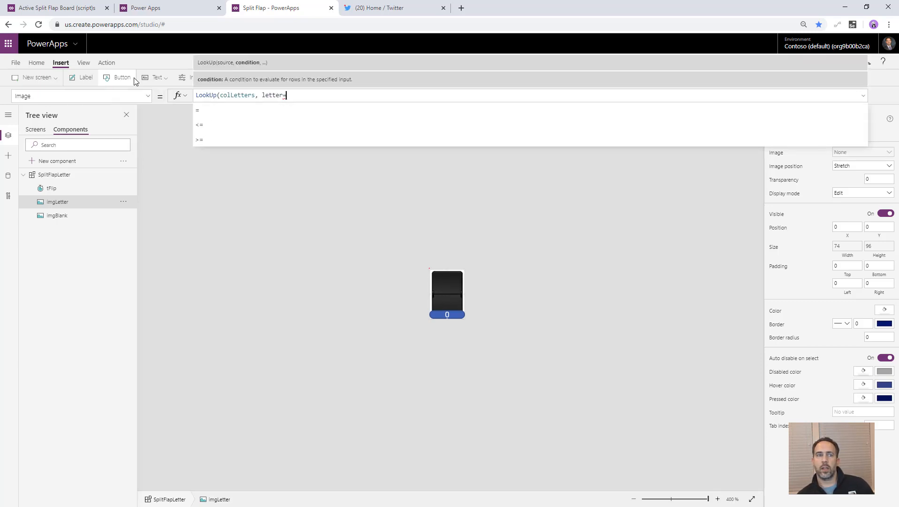
{"action": "type", "text": "varCurrentLetter"}
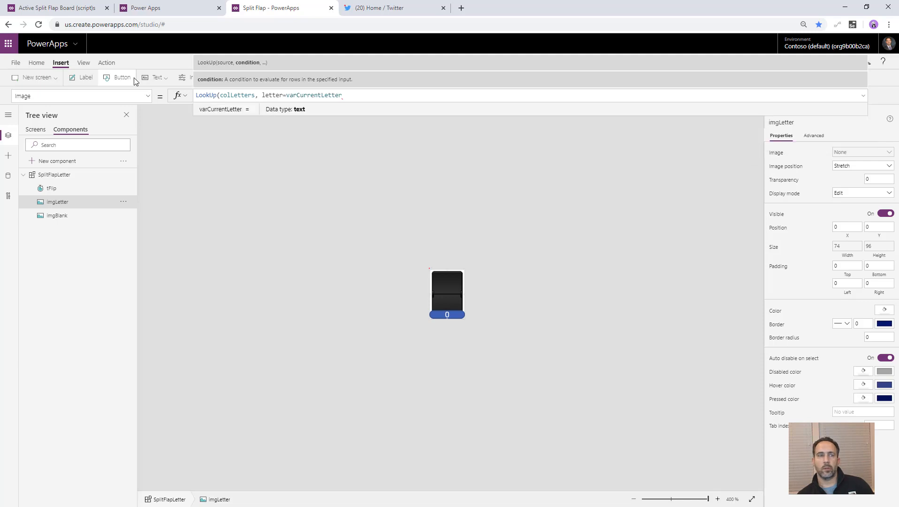
{"action": "type", "text": ").img"}
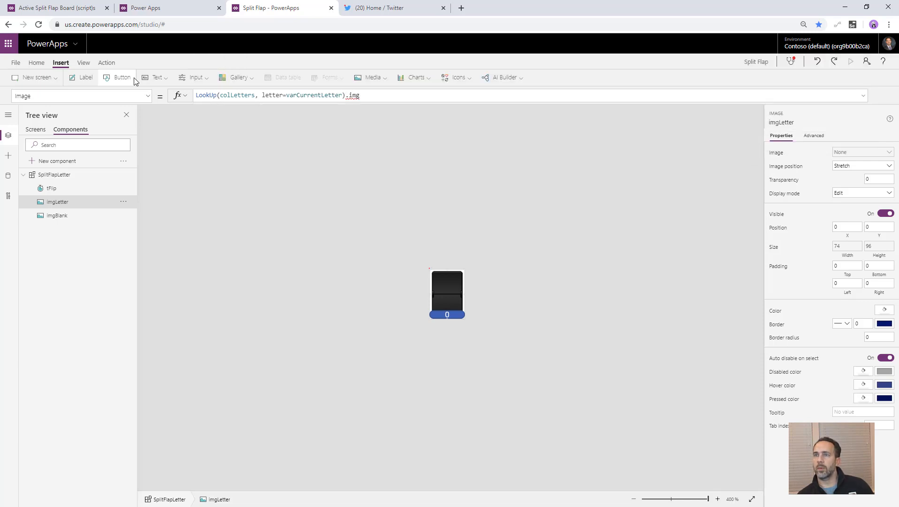
{"action": "key", "text": "Tab"}
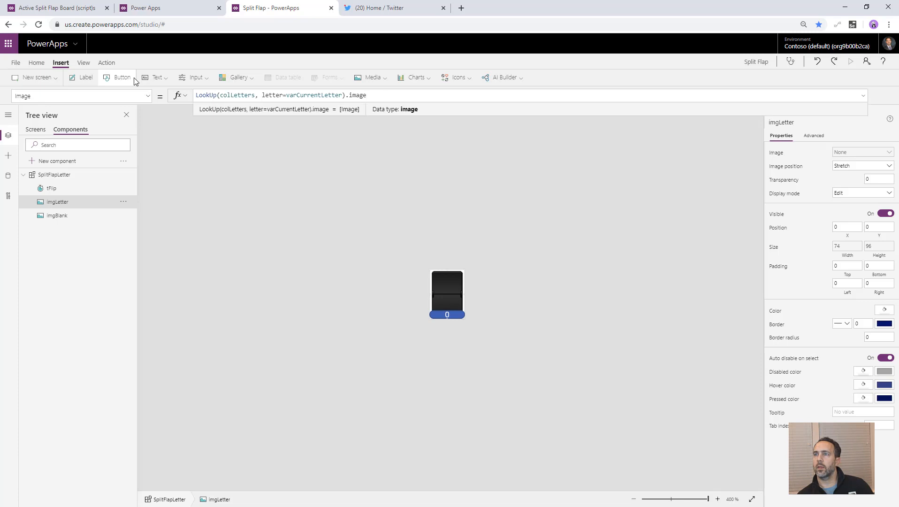
Move SplitFlapLetter_1 on Main Screen to about X 115, Y 74 and run the App's OnStart to load the letters collection
{"action": "left_click", "coordinate": [36, 129]}
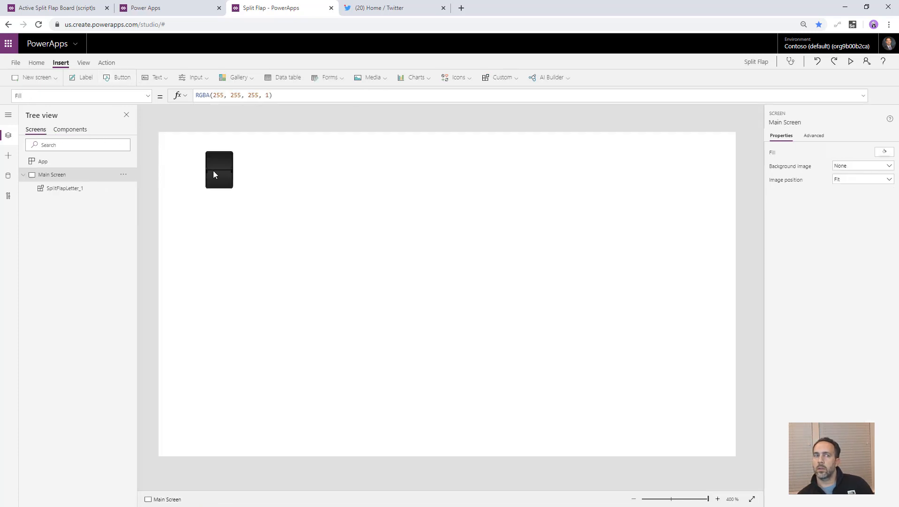
{"action": "left_click", "coordinate": [214, 171]}
{"action": "left_click_drag", "start_coordinate": [215, 171], "coordinate": [218, 185]}
{"action": "left_click", "coordinate": [66, 162]}
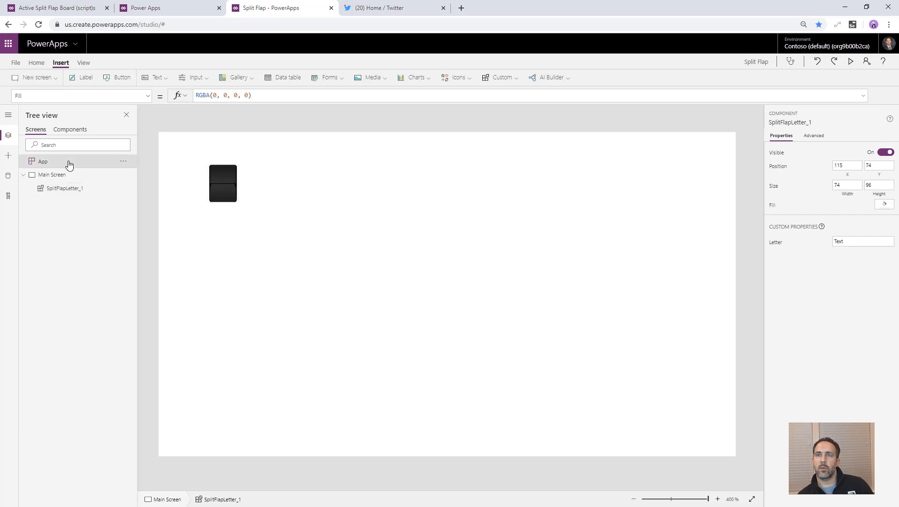
{"action": "left_click", "coordinate": [123, 162]}
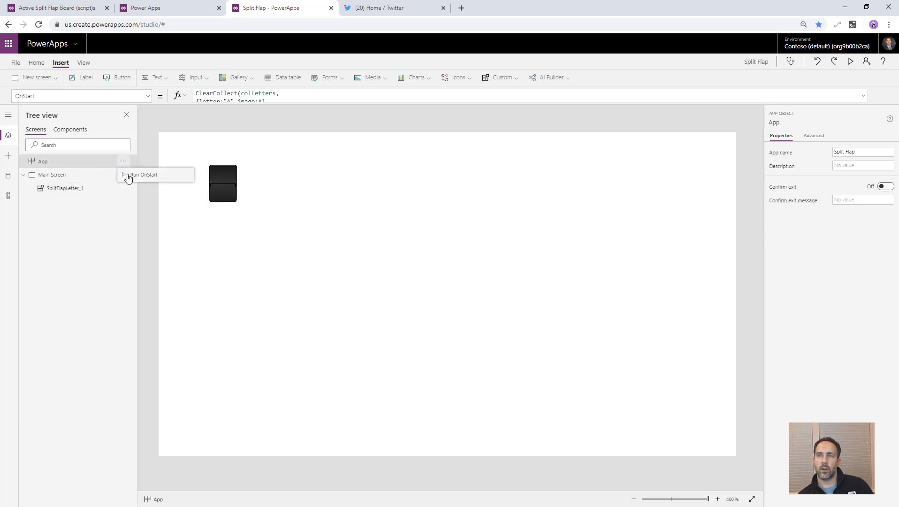
{"action": "left_click", "coordinate": [128, 175]}
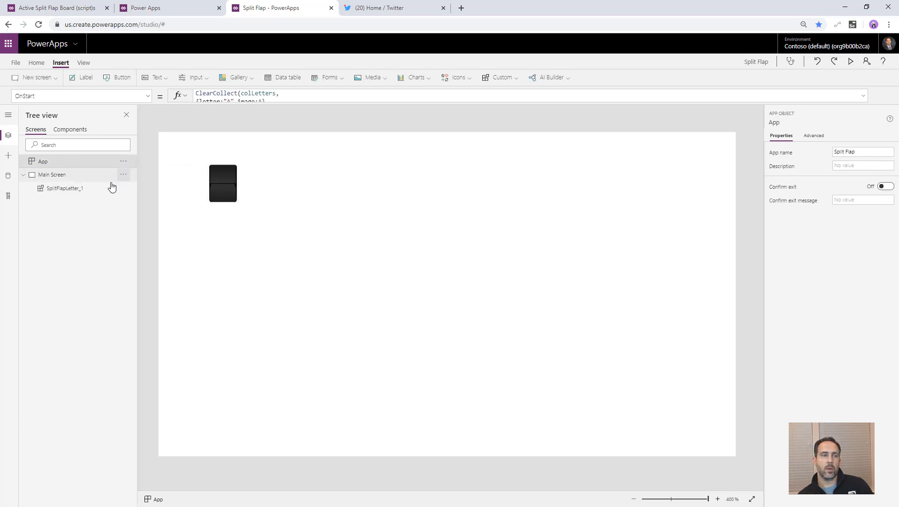
Move SplitFlapLetter_1 toward the middle of Main Screen, to about X 291, Y 226
{"action": "left_click", "coordinate": [224, 185]}
{"action": "left_click_drag", "start_coordinate": [223, 183], "coordinate": [292, 241]}
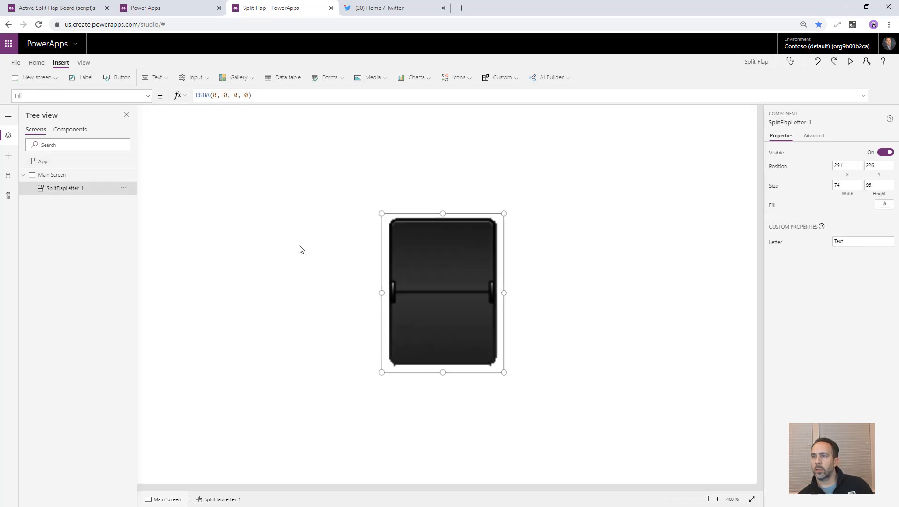
{"action": "scroll", "coordinate": [301, 250], "scroll_direction": "down", "scroll_amount": 3}
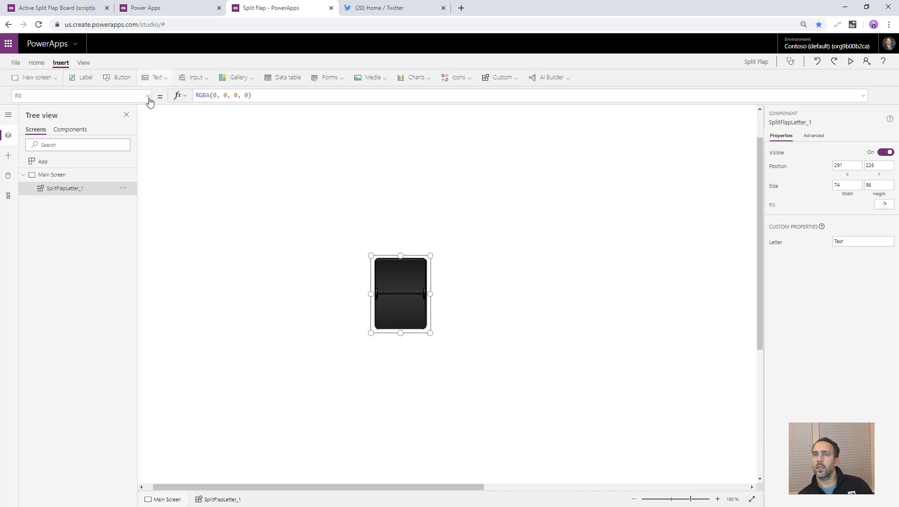
Insert a text input above the split-flap letter on Main Screen, then select SplitFlapLetter_1
{"action": "left_click", "coordinate": [194, 81]}
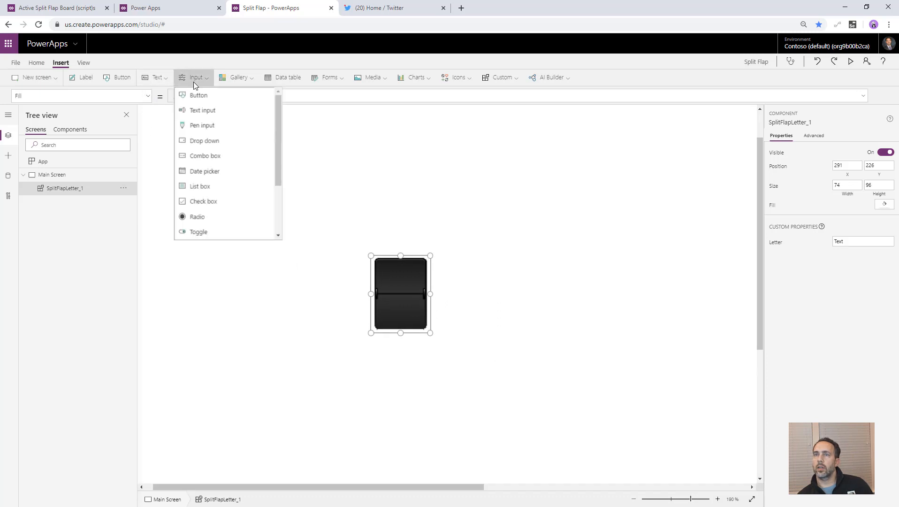
{"action": "left_click", "coordinate": [197, 110]}
{"action": "left_click_drag", "start_coordinate": [361, 172], "coordinate": [476, 191]}
{"action": "left_click", "coordinate": [407, 305]}
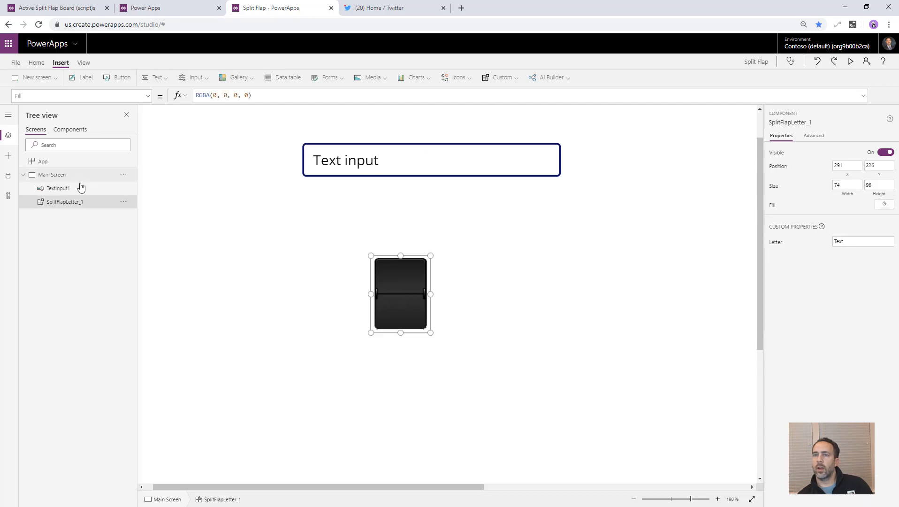
Set the Letter property of SplitFlapLetter_1 on Main Screen to TextInput1.Text
{"action": "left_click", "coordinate": [99, 96]}
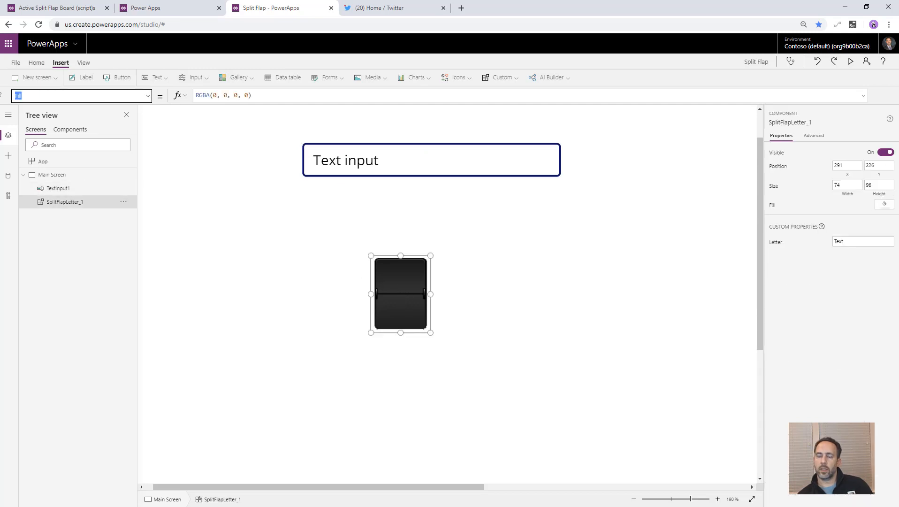
{"action": "key", "text": "Return"}
{"action": "triple_click", "coordinate": [274, 99]}
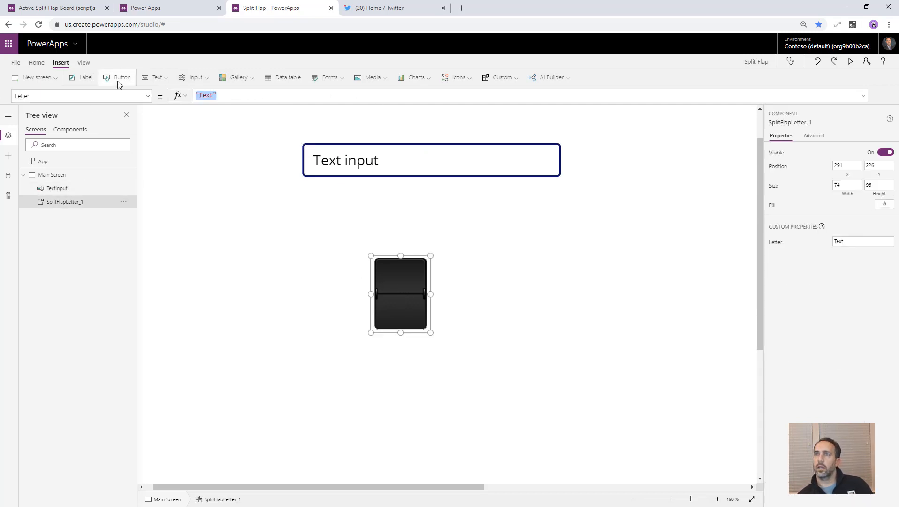
{"action": "type", "text": "text"}
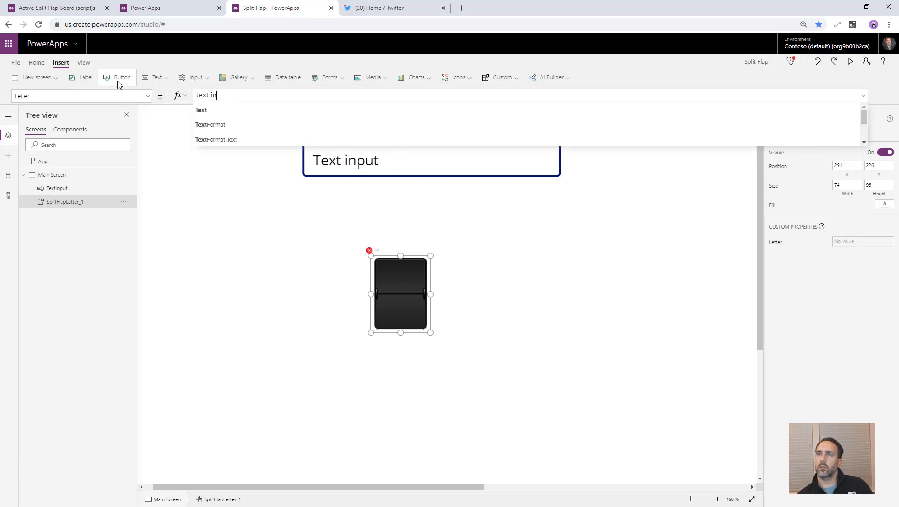
{"action": "type", "text": "Input1.Text"}
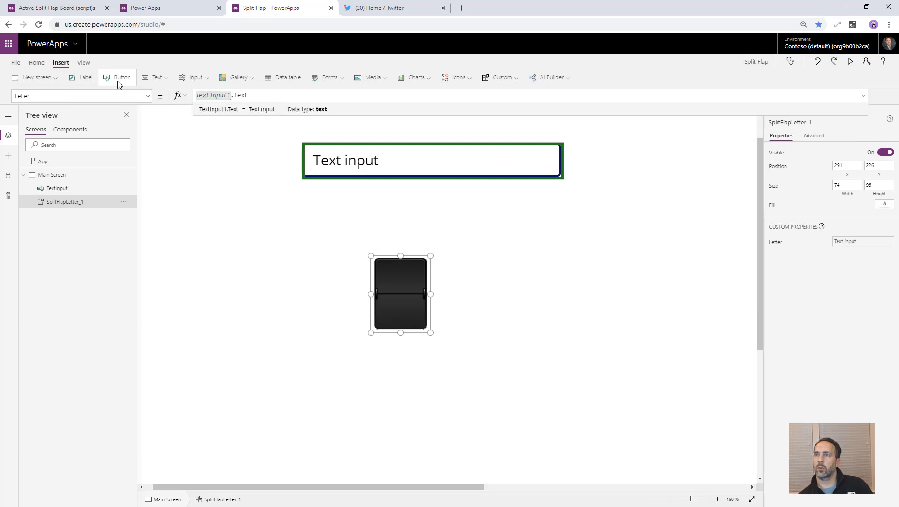
Preview the app and test the split-flap letter by entering C and D in the text input
{"action": "left_click", "coordinate": [851, 62]}
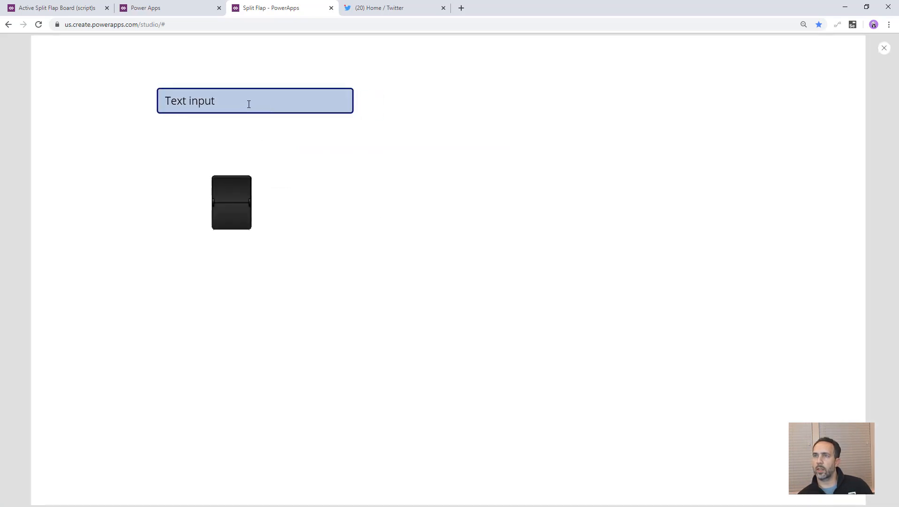
{"action": "left_click", "coordinate": [248, 104]}
{"action": "left_click", "coordinate": [241, 126]}
{"action": "left_click_drag", "start_coordinate": [221, 104], "coordinate": [133, 95]}
{"action": "type", "text": "C"}
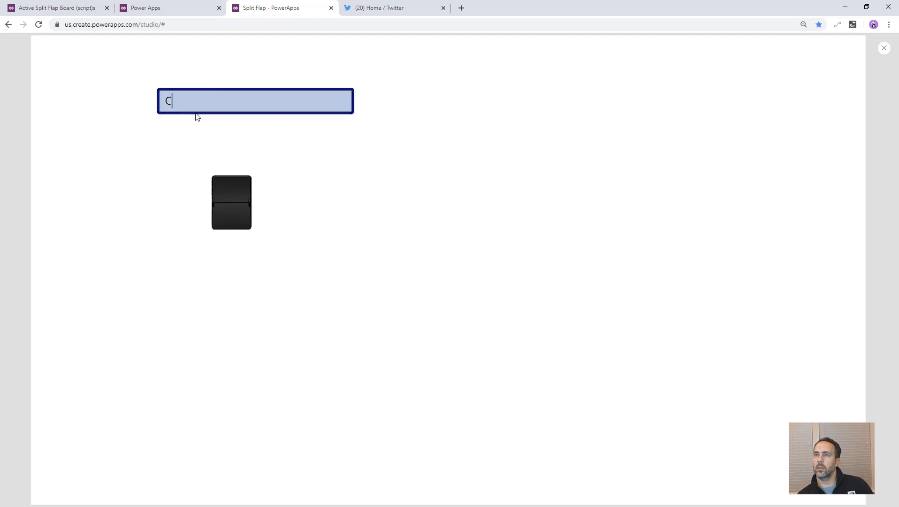
{"action": "key", "text": "Tab"}
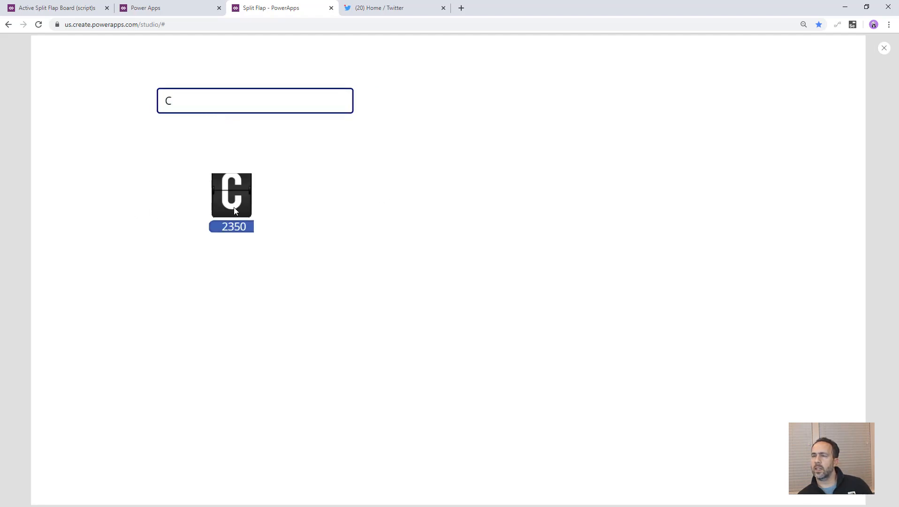
{"action": "double_click", "coordinate": [203, 107]}
{"action": "type", "text": "D"}
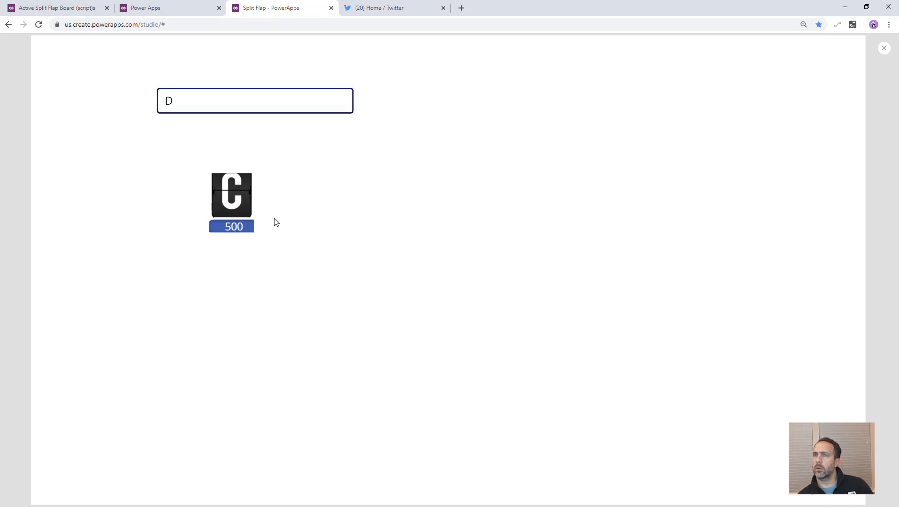
{"action": "key", "text": "Tab"}
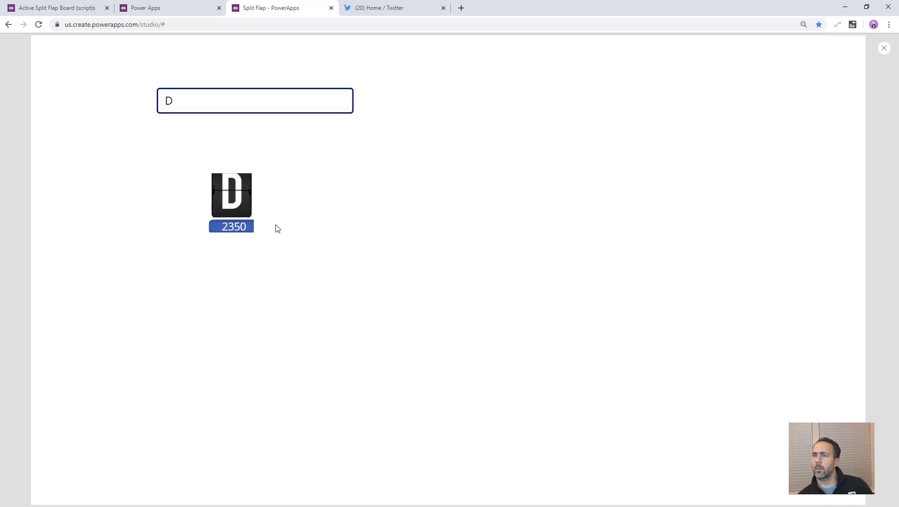
{"action": "key", "text": "Escape"}
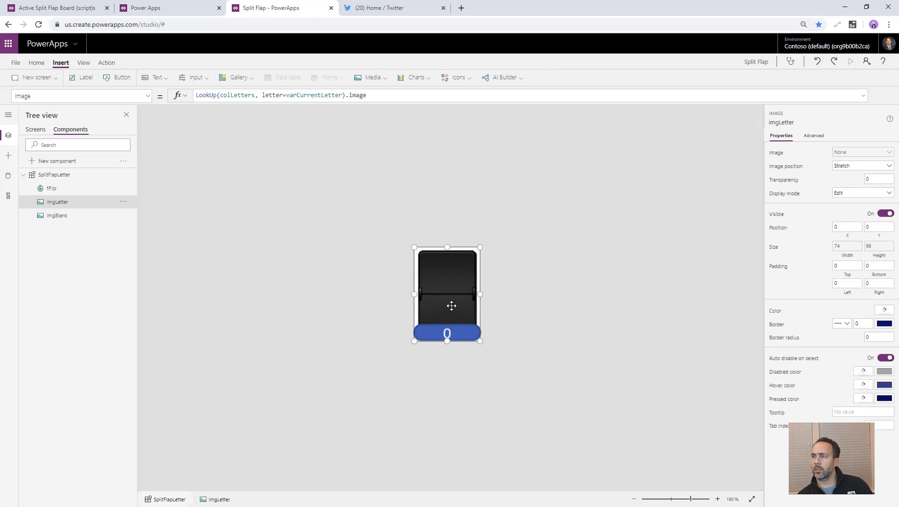
Turn off the visibility of the tFlip timer in the SplitFlapLetter component and return to the screens
{"action": "left_click", "coordinate": [53, 187]}
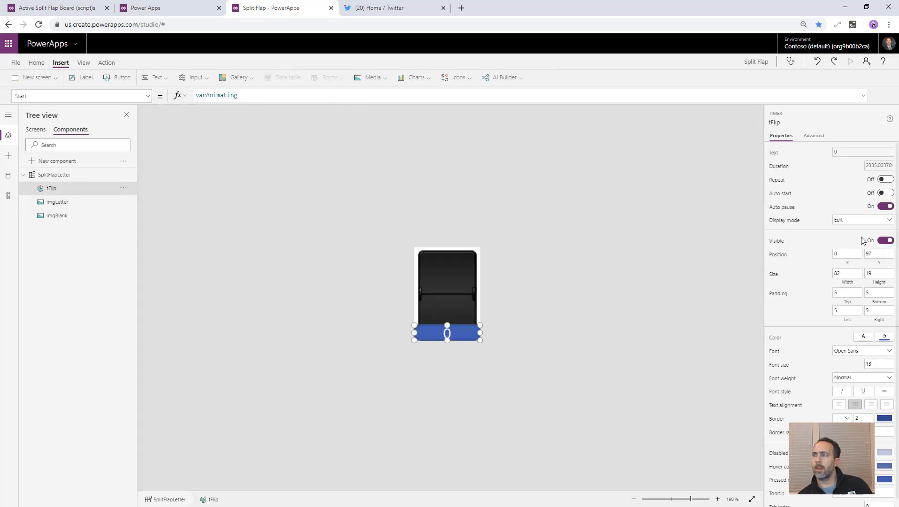
{"action": "left_click", "coordinate": [884, 241]}
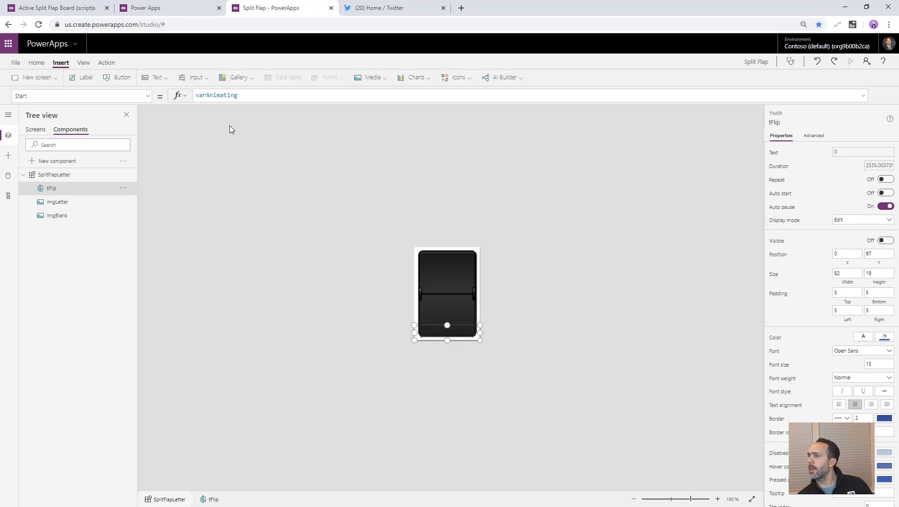
{"action": "left_click", "coordinate": [36, 130]}
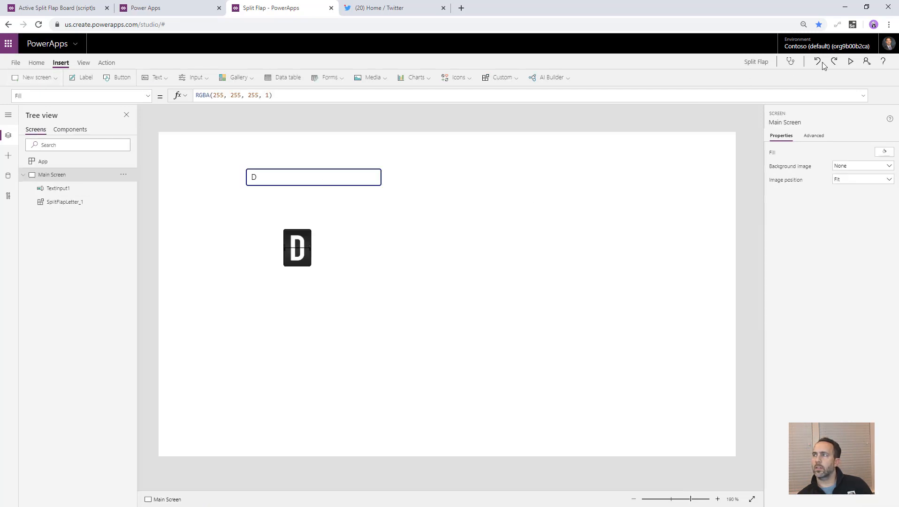
Preview Main Screen with the hidden timer and test the split-flap letter by entering E and F
{"action": "left_click", "coordinate": [852, 63]}
{"action": "double_click", "coordinate": [242, 108]}
{"action": "type", "text": "E"}
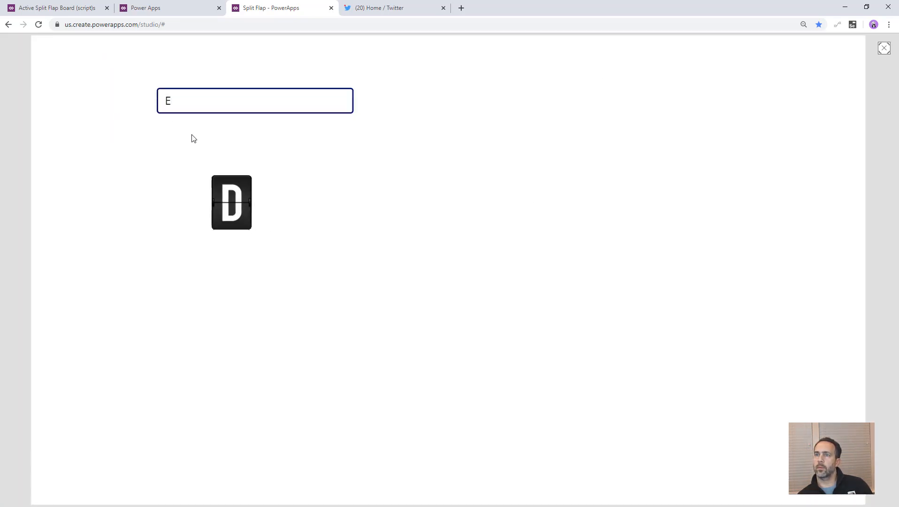
{"action": "left_click", "coordinate": [274, 184]}
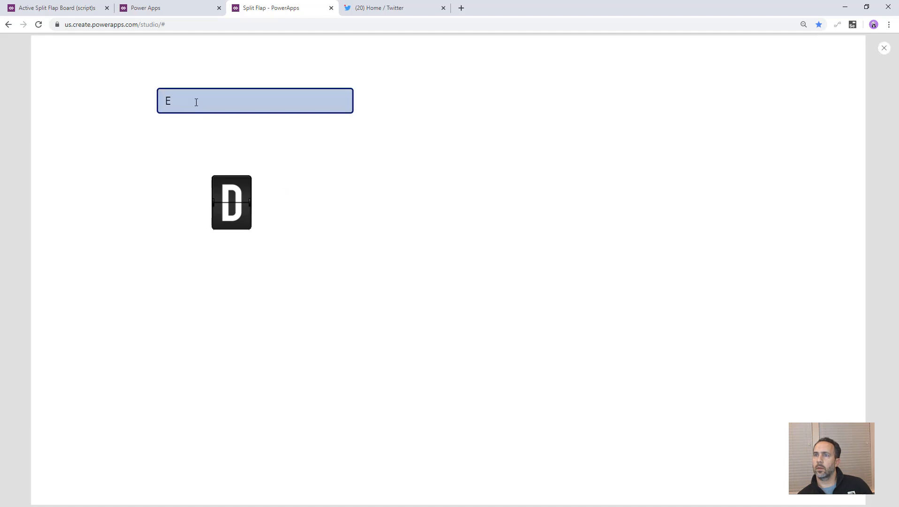
{"action": "left_click_drag", "start_coordinate": [195, 102], "coordinate": [120, 103]}
{"action": "type", "text": "G"}
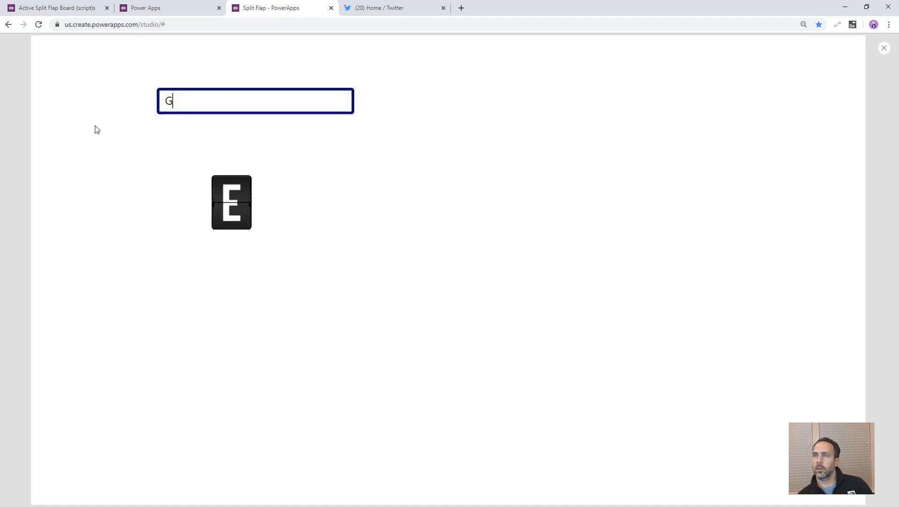
{"action": "key", "text": "BackSpace"}
{"action": "type", "text": "F"}
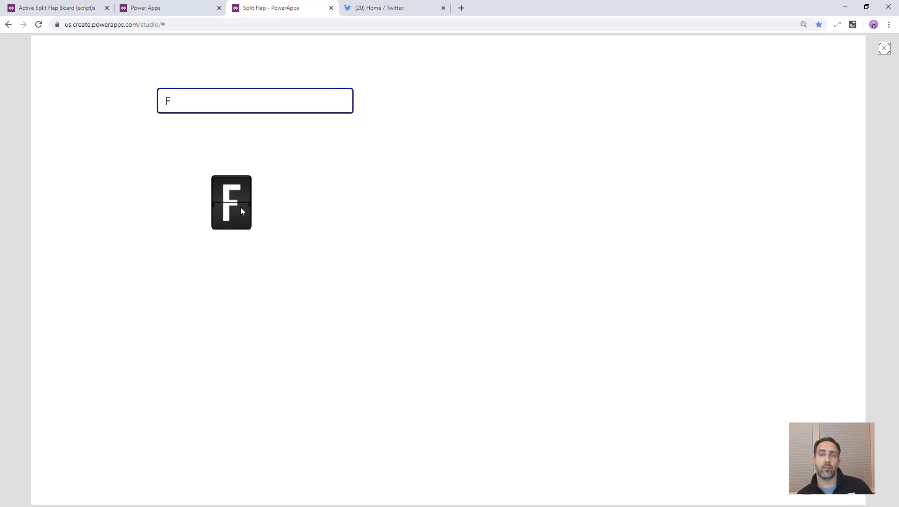
{"action": "key", "text": "Escape"}
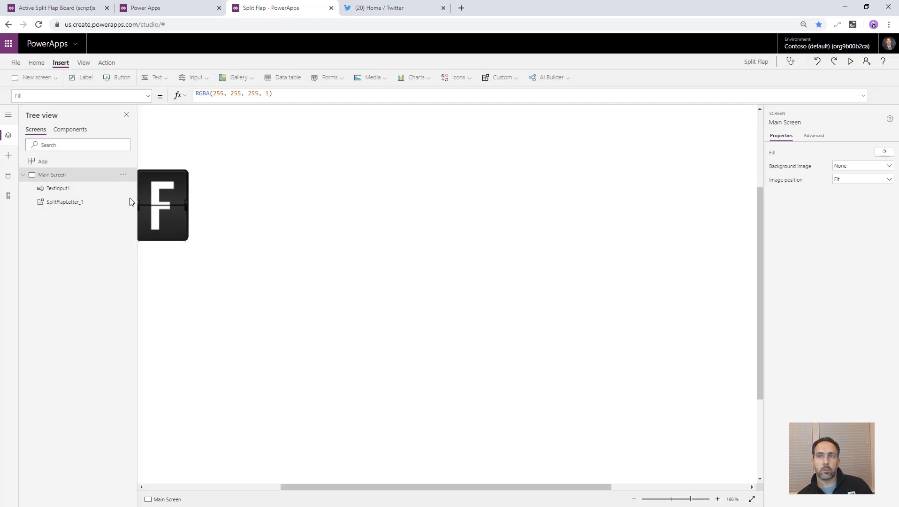
Insert an audio control into the SplitFlapLetter component
{"action": "left_click", "coordinate": [69, 129]}
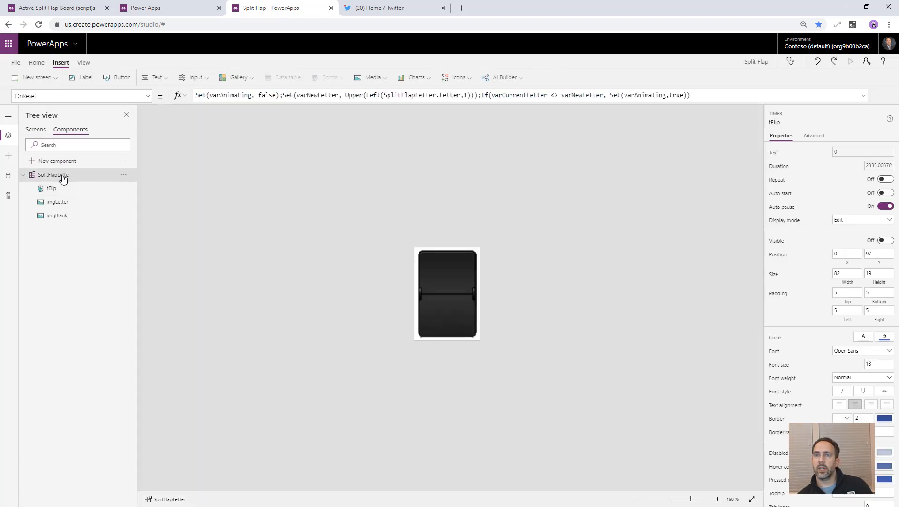
{"action": "left_click", "coordinate": [62, 177]}
{"action": "left_click", "coordinate": [372, 78]}
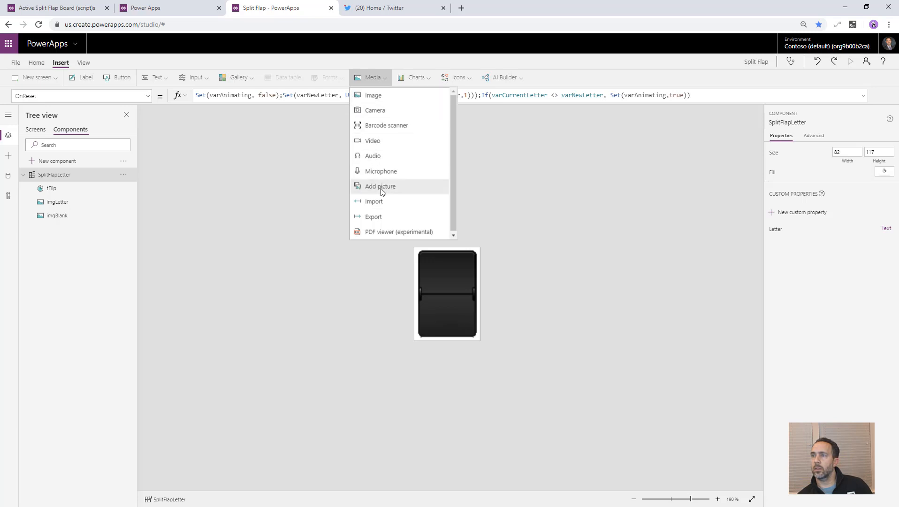
{"action": "left_click", "coordinate": [382, 155]}
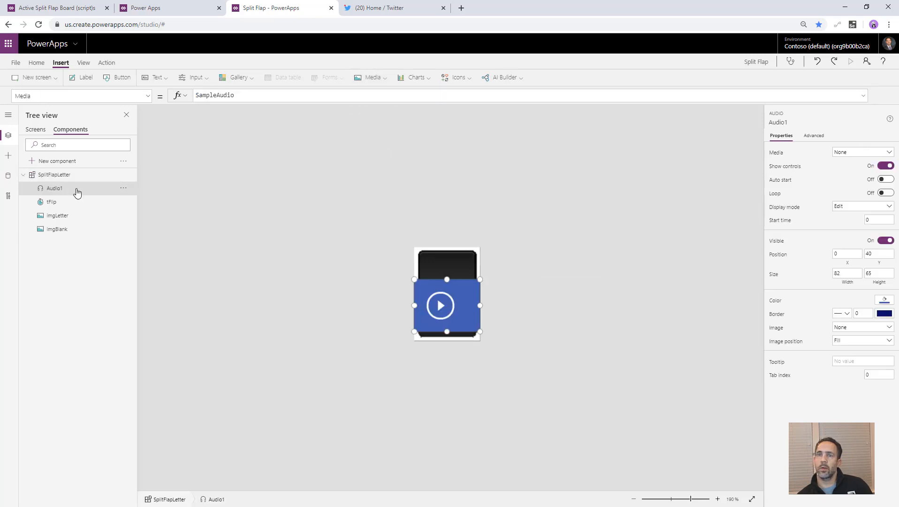
Rename the new audio control in SplitFlapLetter to audFlipSound
{"action": "double_click", "coordinate": [75, 190]}
{"action": "type", "text": "a"}
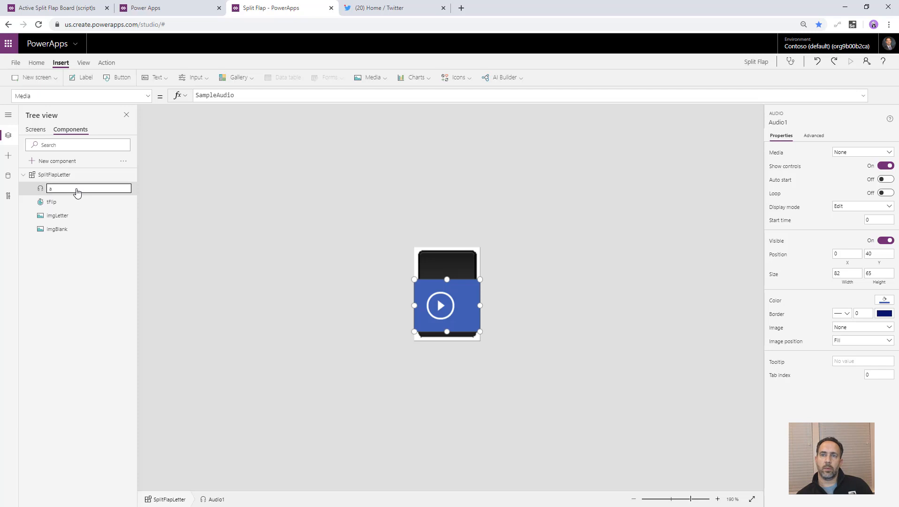
{"action": "type", "text": "udFlipSou"}
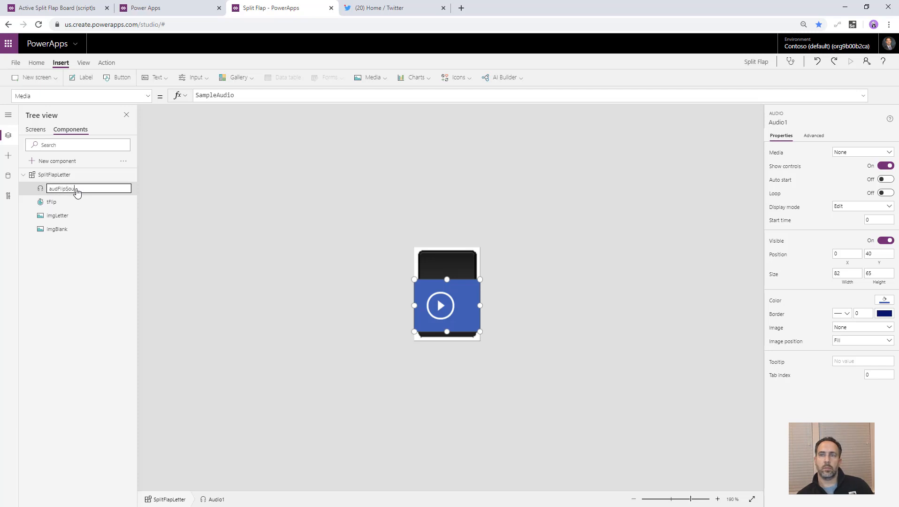
{"action": "type", "text": "nd"}
{"action": "key", "text": "Return"}
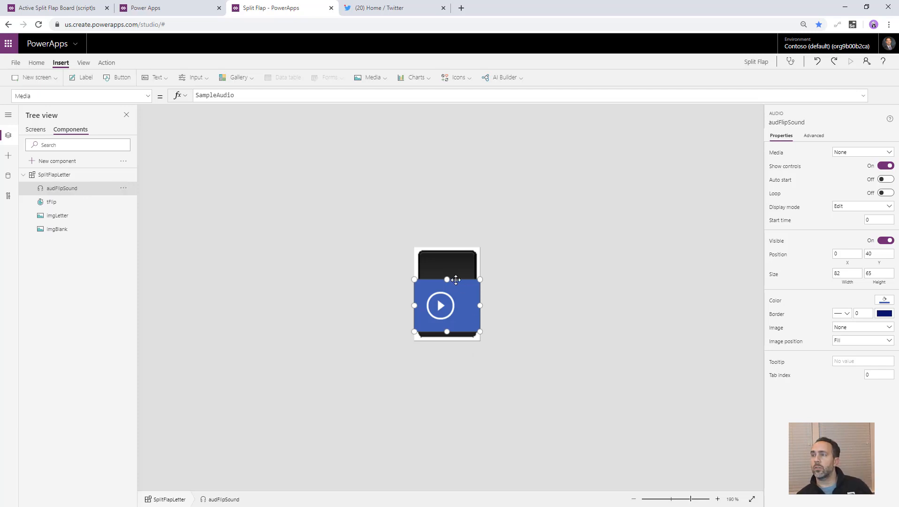
Stretch audFlipSound over the whole component, from X 0, Y 0 to a size of about 82 by 117
{"action": "left_click_drag", "start_coordinate": [449, 278], "coordinate": [449, 247]}
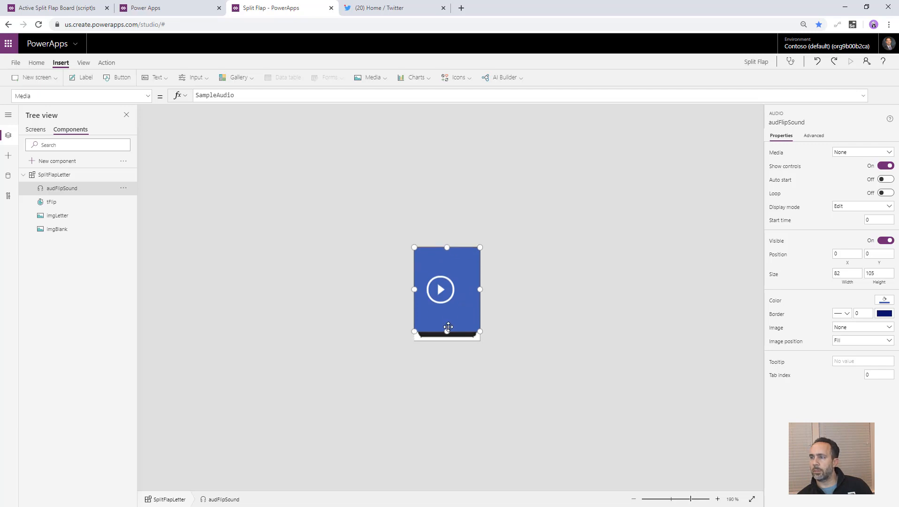
{"action": "left_click_drag", "start_coordinate": [448, 330], "coordinate": [446, 341]}
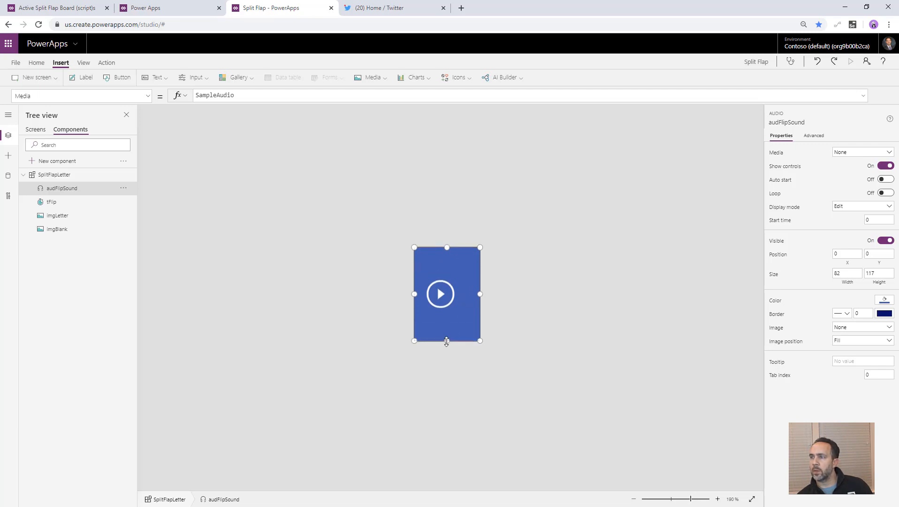
Set the media of audFlipSound to OatFoundry and play the sound to test it
{"action": "left_click", "coordinate": [854, 159]}
{"action": "left_click", "coordinate": [845, 185]}
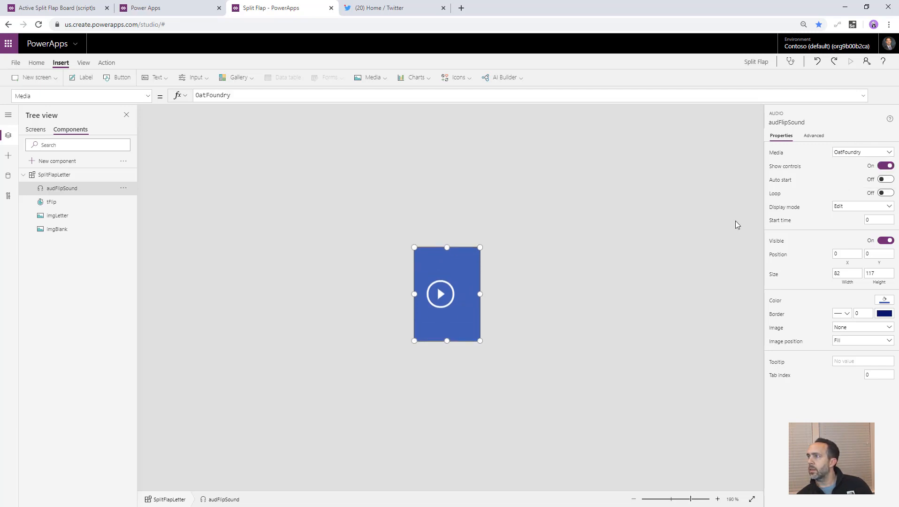
{"action": "left_click", "coordinate": [563, 295]}
{"action": "left_click", "coordinate": [444, 297]}
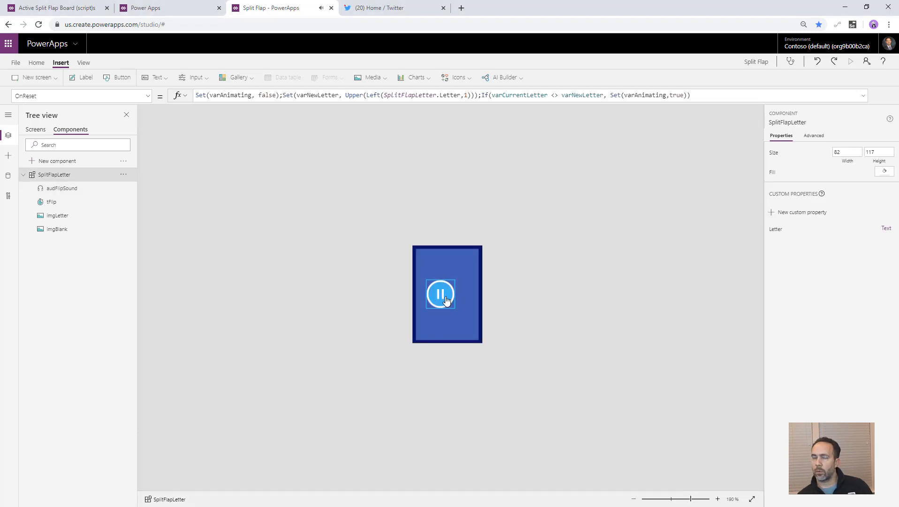
Make the fill color of audFlipSound transparent and turn off Show controls
{"action": "left_click", "coordinate": [447, 315]}
{"action": "left_click", "coordinate": [888, 303]}
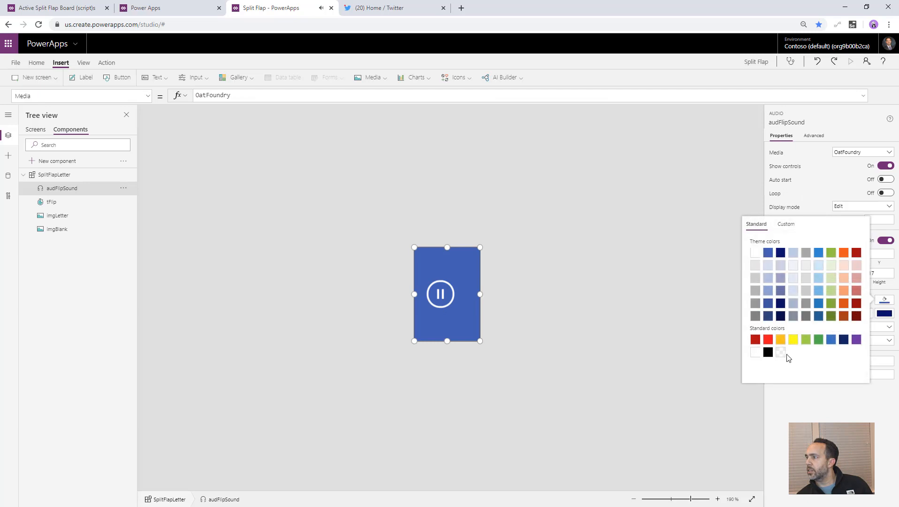
{"action": "left_click", "coordinate": [769, 352]}
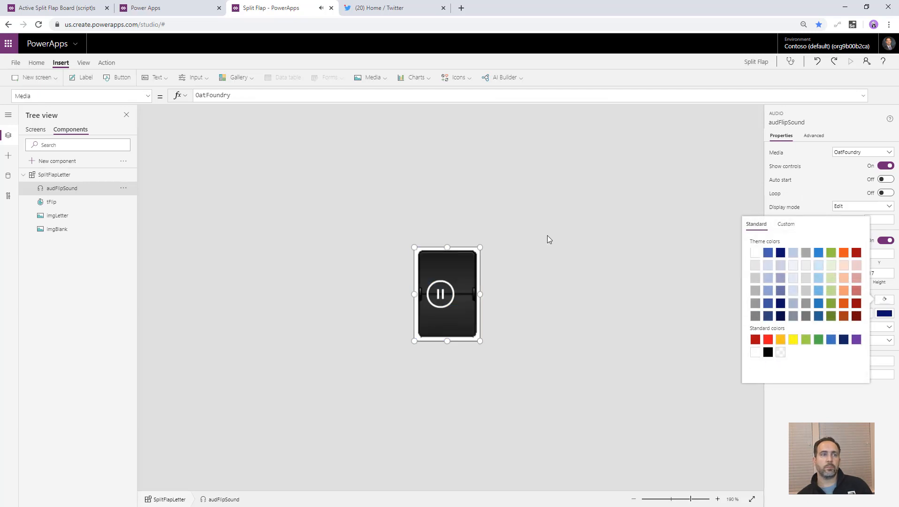
{"action": "left_click", "coordinate": [881, 168]}
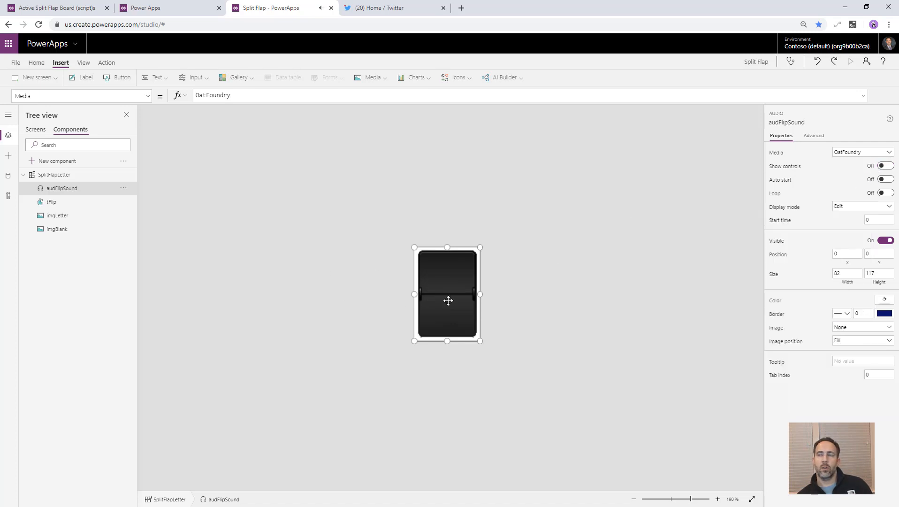
Set the Height of audFlipSound to the formula SplitFlapLetter.Height
{"action": "left_click", "coordinate": [145, 96]}
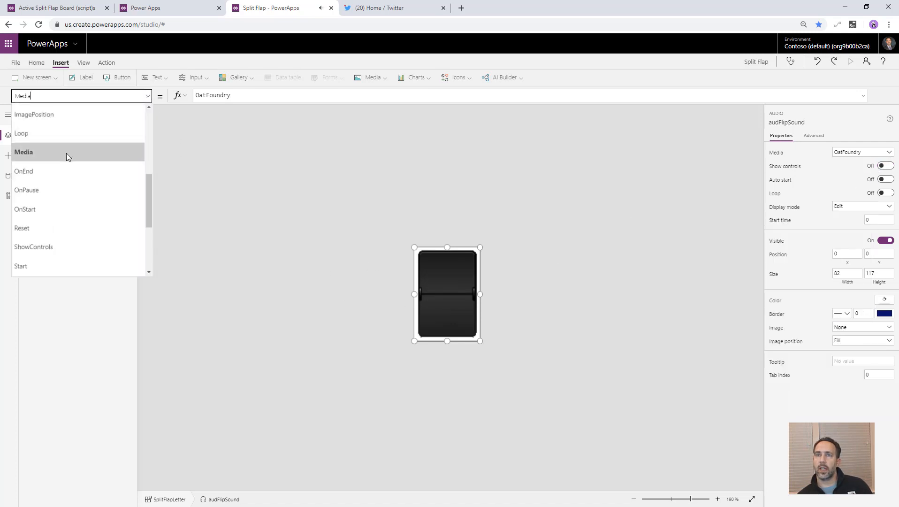
{"action": "scroll", "coordinate": [65, 153], "scroll_direction": "up", "scroll_amount": 5}
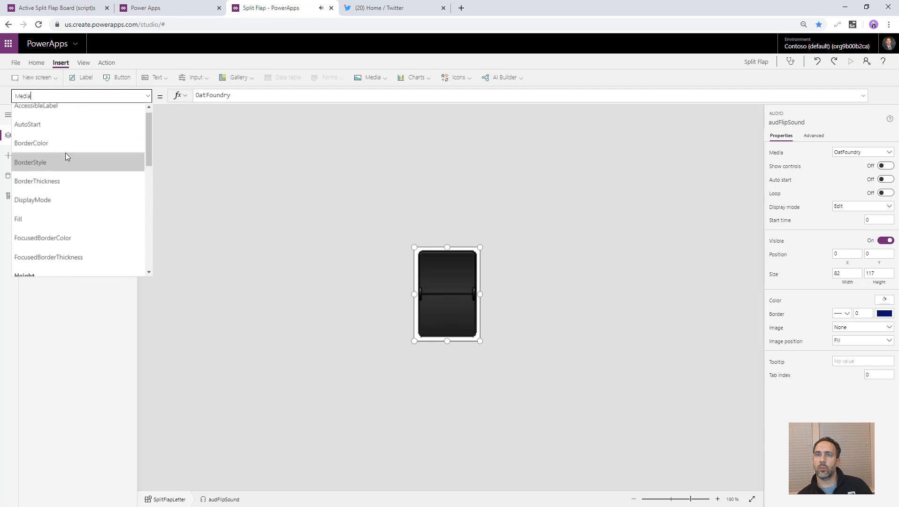
{"action": "scroll", "coordinate": [51, 191], "scroll_direction": "down", "scroll_amount": 2}
{"action": "left_click", "coordinate": [48, 181]}
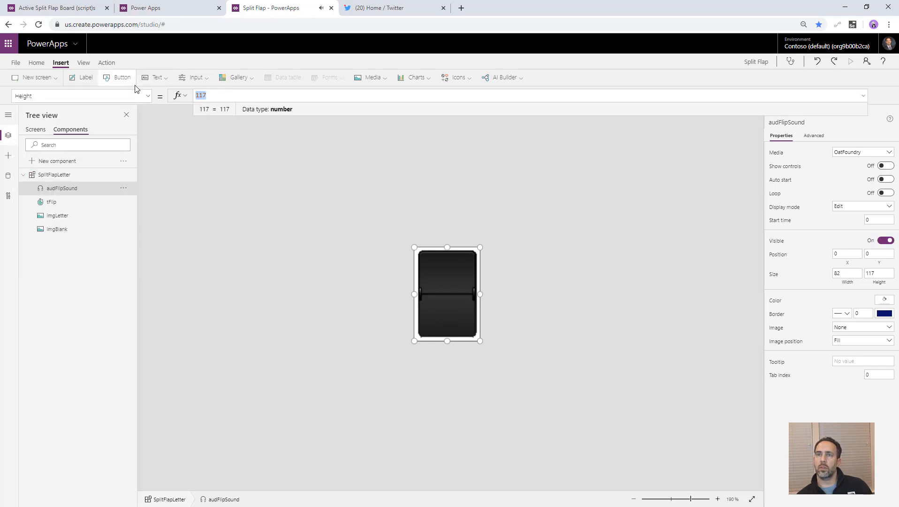
{"action": "type", "text": "splitFlapLetter"}
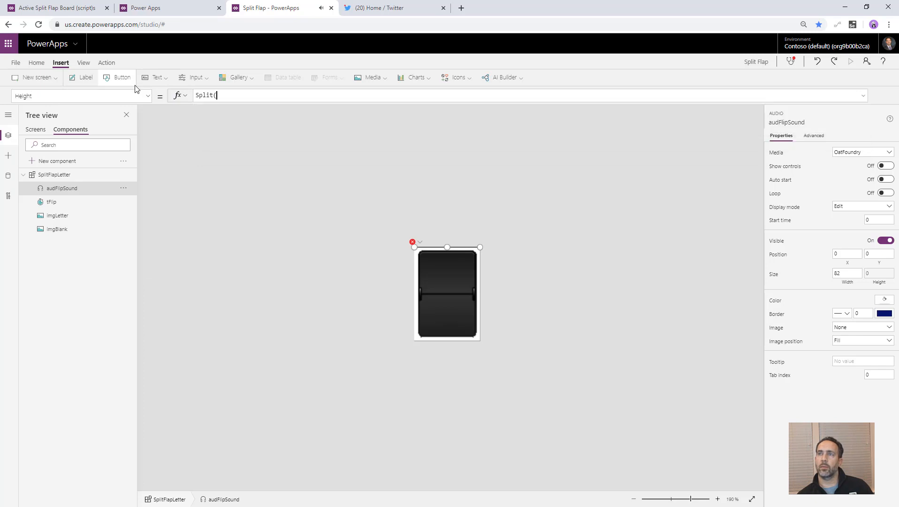
{"action": "type", "text": ".Height"}
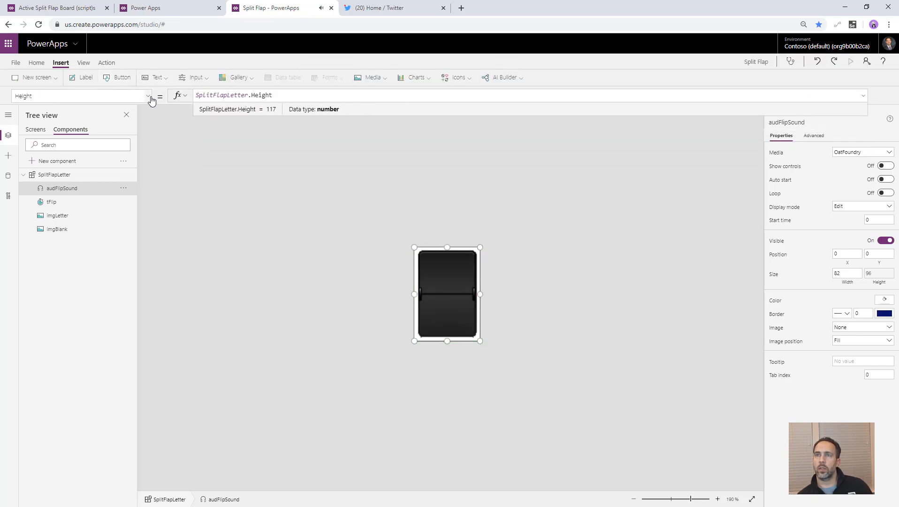
Set the Width of audFlipSound to the formula SplitFlapLetter.Width
{"action": "left_click", "coordinate": [148, 96]}
{"action": "scroll", "coordinate": [94, 233], "scroll_direction": "down", "scroll_amount": 5}
{"action": "left_click", "coordinate": [94, 230]}
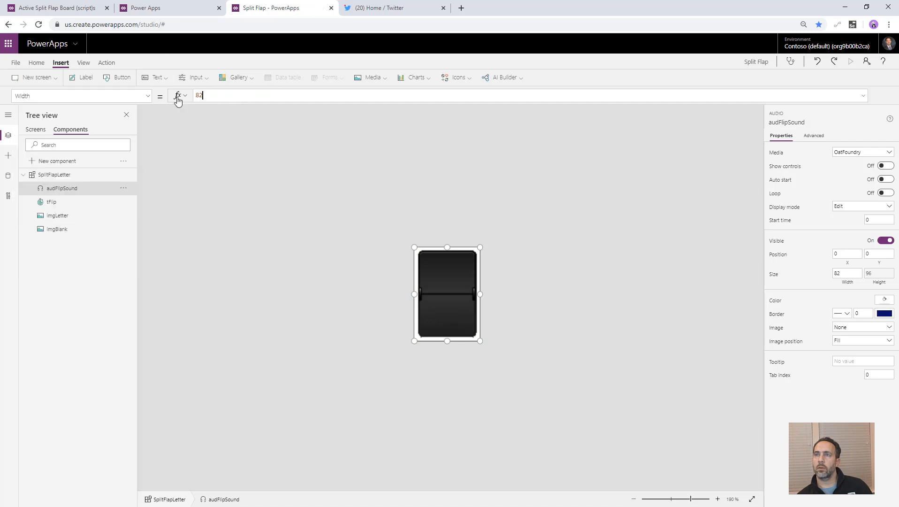
{"action": "type", "text": "splitFlapLetter.Width"}
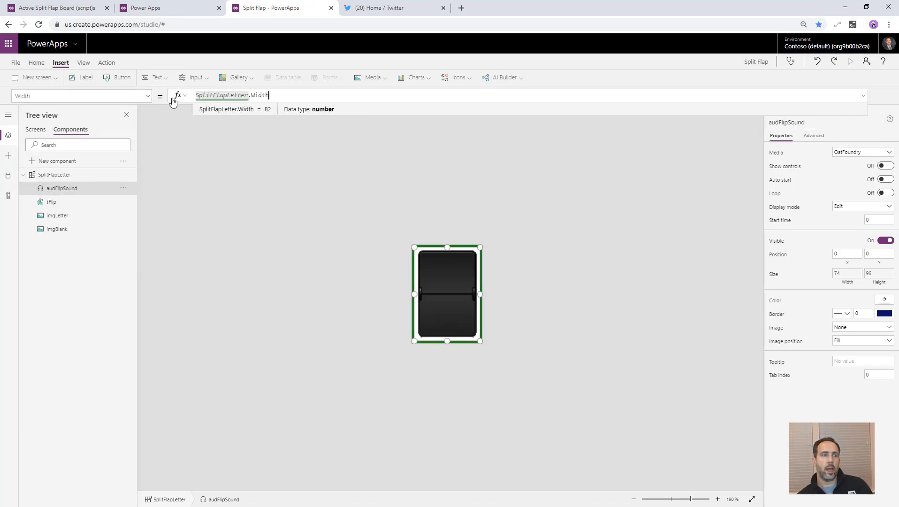
{"action": "left_click", "coordinate": [460, 271]}
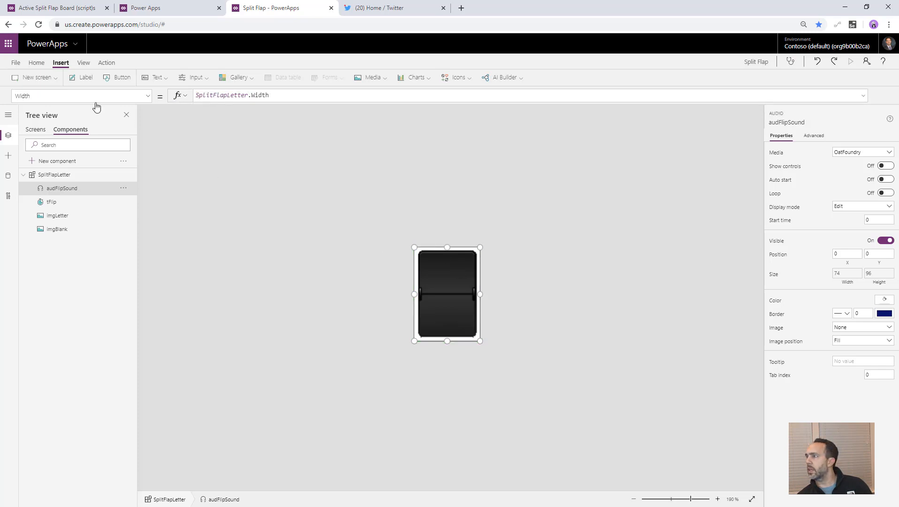
Set the Image property of audFlipSound to 'FlapAnimation'
{"action": "left_click", "coordinate": [146, 96]}
{"action": "key", "text": "Return"}
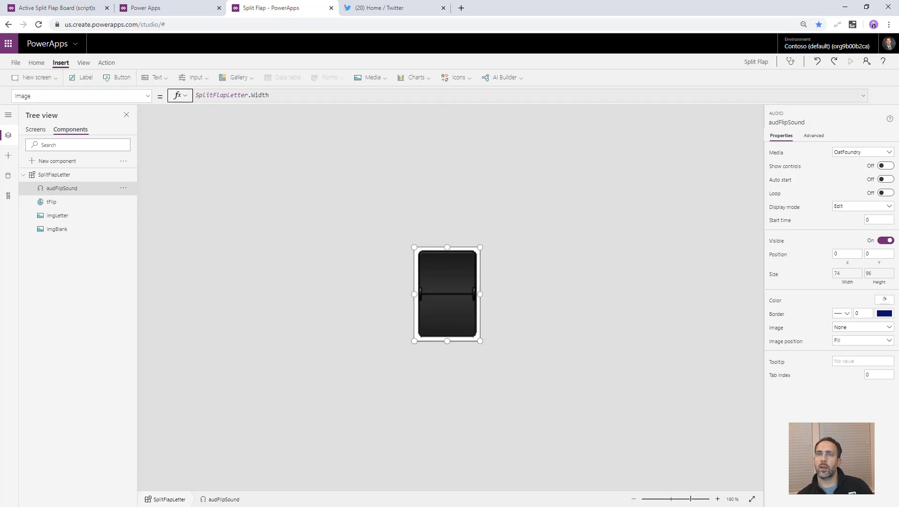
{"action": "left_click", "coordinate": [212, 98]}
{"action": "type", "text": "'"}
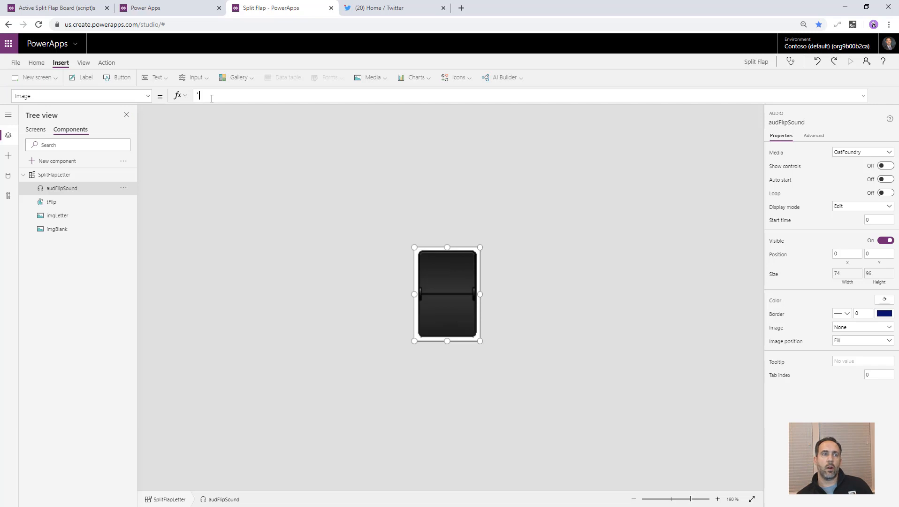
{"action": "type", "text": "Flap"}
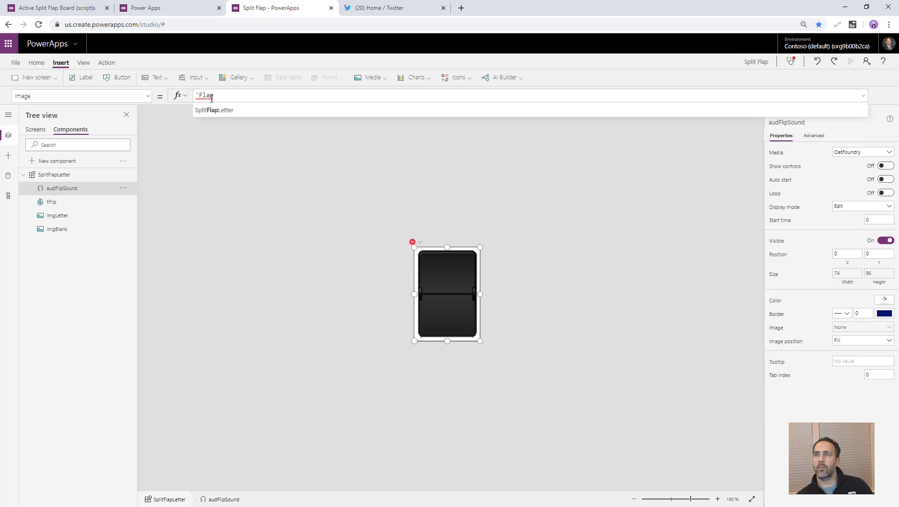
{"action": "type", "text": "Animation'"}
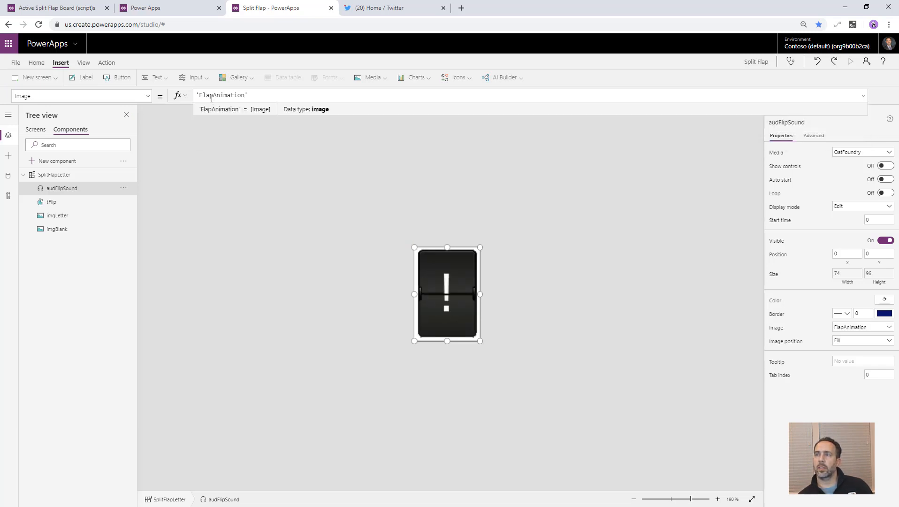
Set the ImagePosition of audFlipSound to Stretch
{"action": "left_click", "coordinate": [147, 96]}
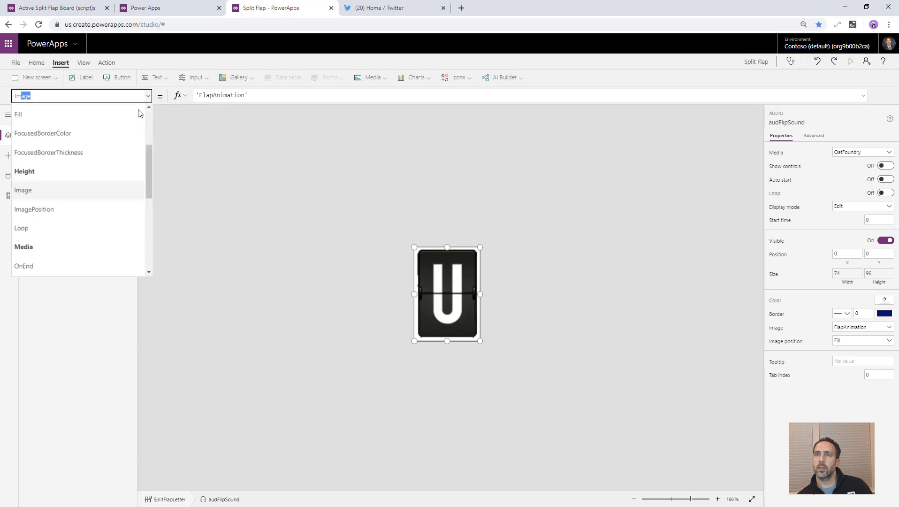
{"action": "left_click", "coordinate": [77, 212]}
{"action": "left_click_drag", "start_coordinate": [262, 95], "coordinate": [170, 96]}
{"action": "type", "text": "s"}
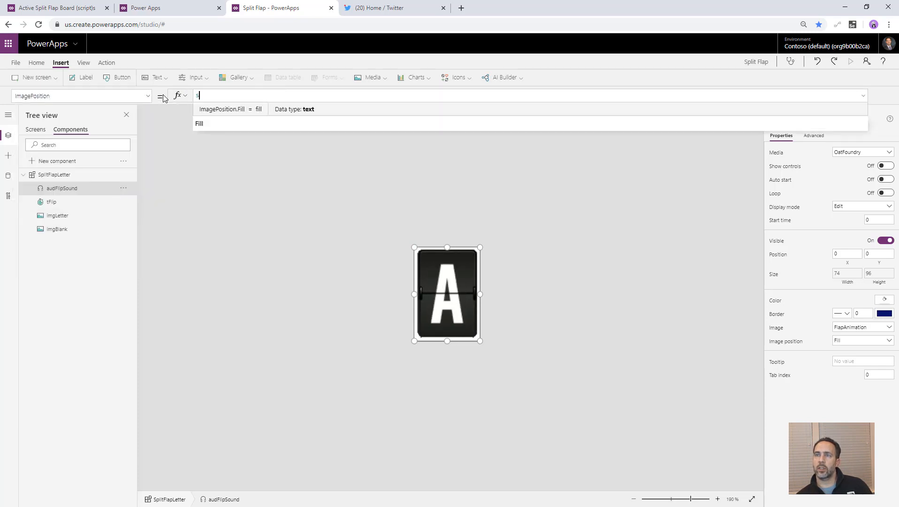
{"action": "type", "text": "tre"}
{"action": "key", "text": "Tab"}
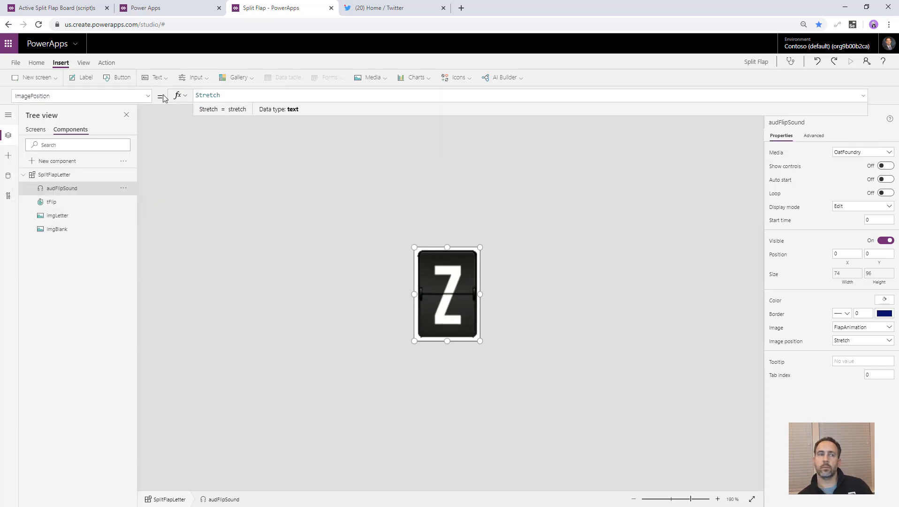
{"action": "left_click", "coordinate": [197, 210]}
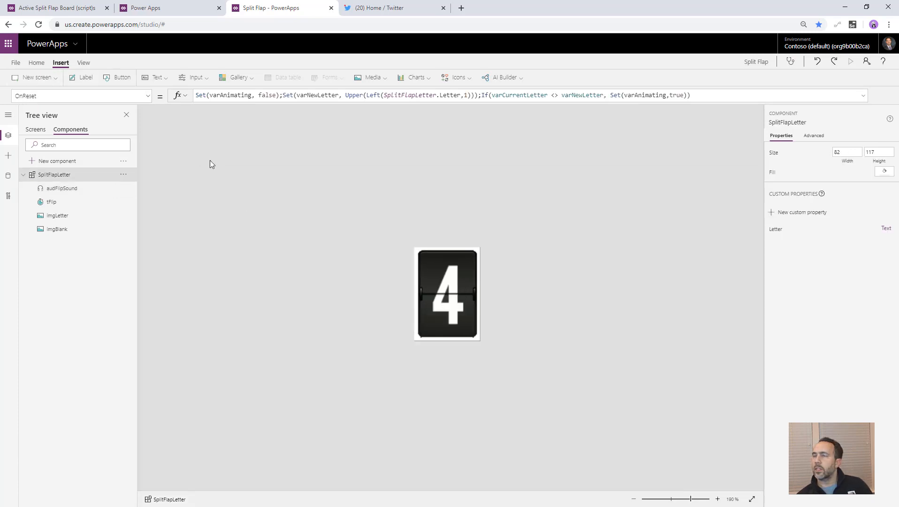
Set the Start property of audFlipSound to And(varAnimating, tFlip.Value>0)
{"action": "left_click", "coordinate": [147, 97]}
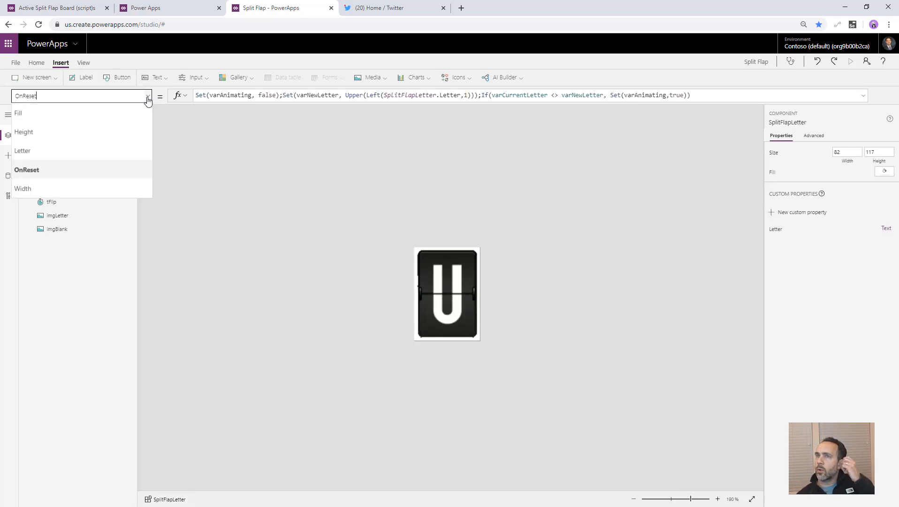
{"action": "left_click", "coordinate": [195, 184]}
{"action": "left_click", "coordinate": [66, 187]}
{"action": "left_click", "coordinate": [147, 97]}
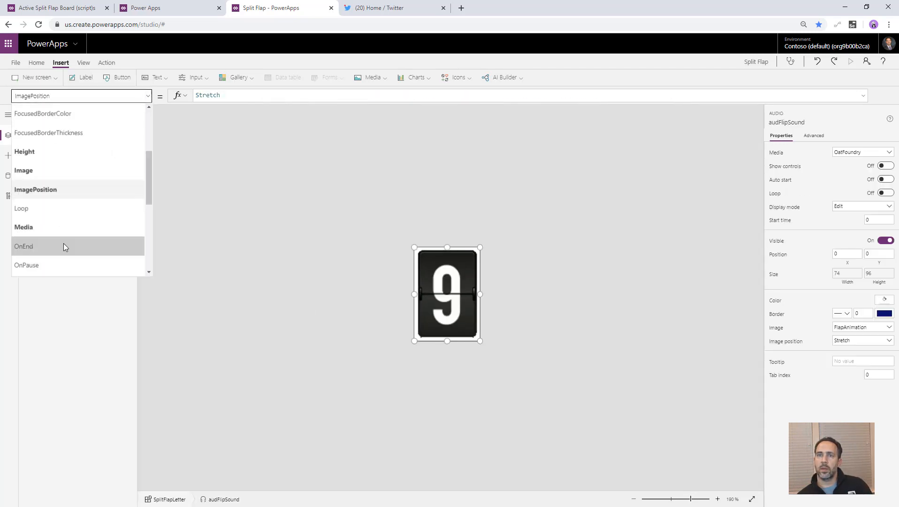
{"action": "scroll", "coordinate": [63, 234], "scroll_direction": "down", "scroll_amount": 2}
{"action": "left_click", "coordinate": [52, 201]}
{"action": "key", "text": "Tab"}
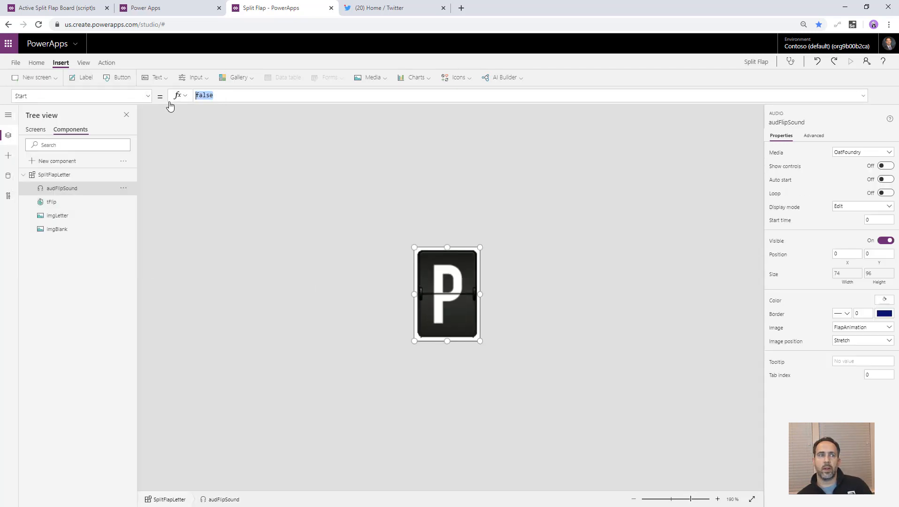
{"action": "type", "text": "And("}
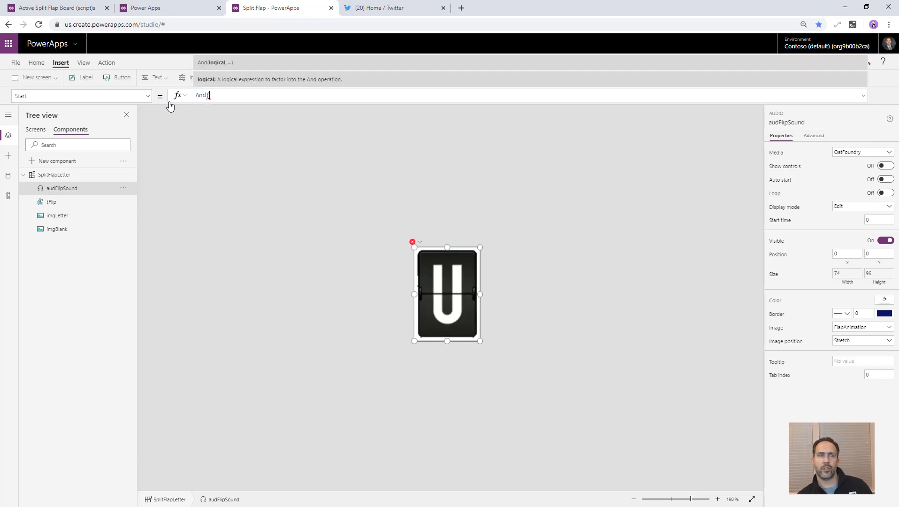
{"action": "type", "text": "var"}
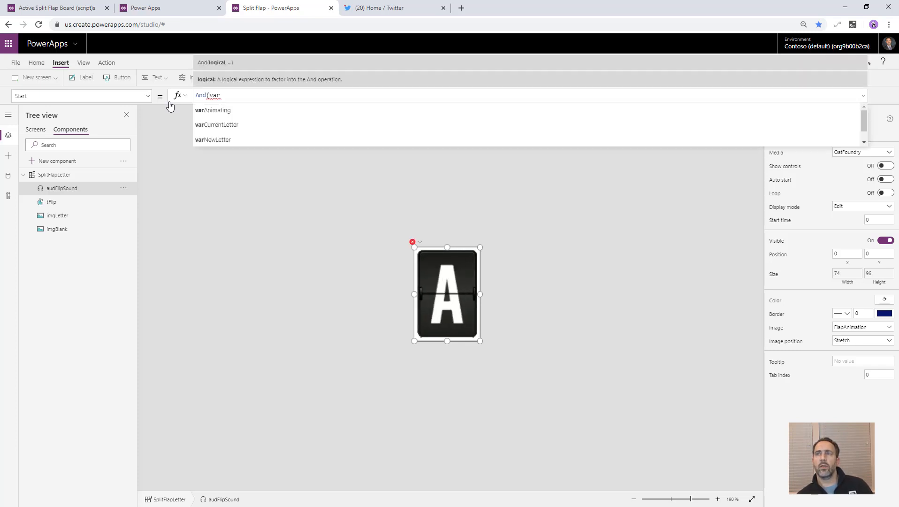
{"action": "type", "text": "Animating"}
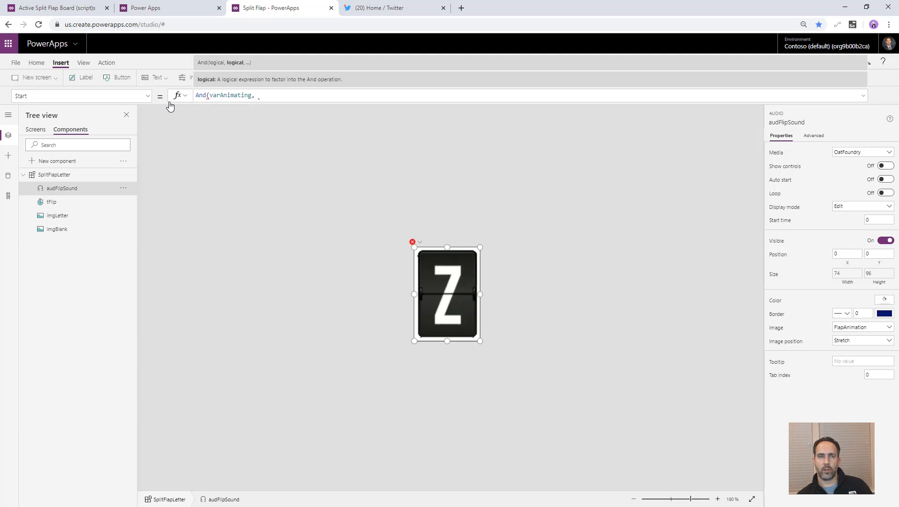
{"action": "type", "text": ", timer1"}
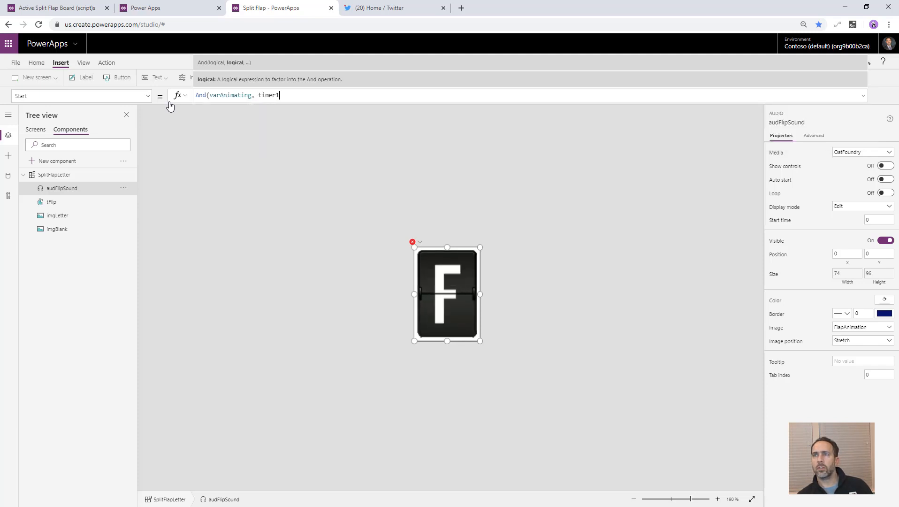
{"action": "key", "text": "BackSpace"}
{"action": "key", "text": "BackSpace"}
{"action": "key", "text": "BackSpace"}
{"action": "key", "text": "BackSpace"}
{"action": "key", "text": "BackSpace"}
{"action": "type", "text": "tFlip."}
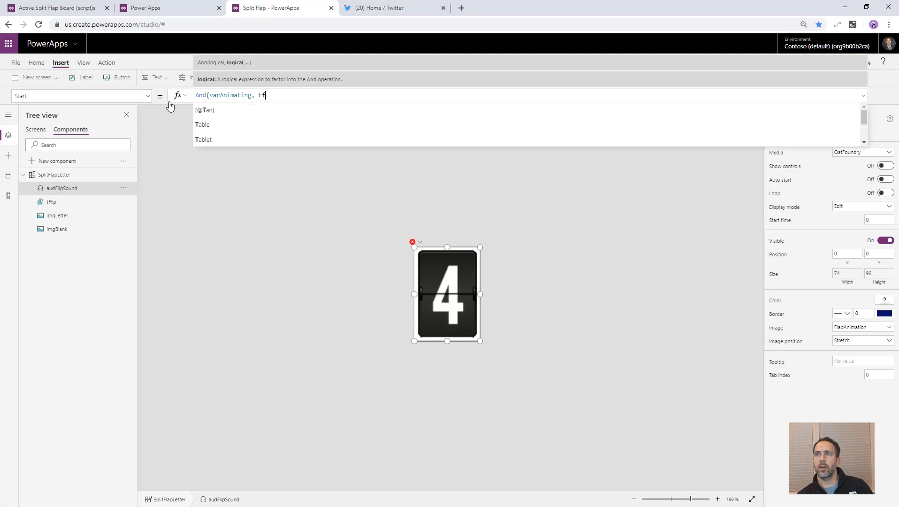
{"action": "type", "text": "Value>"}
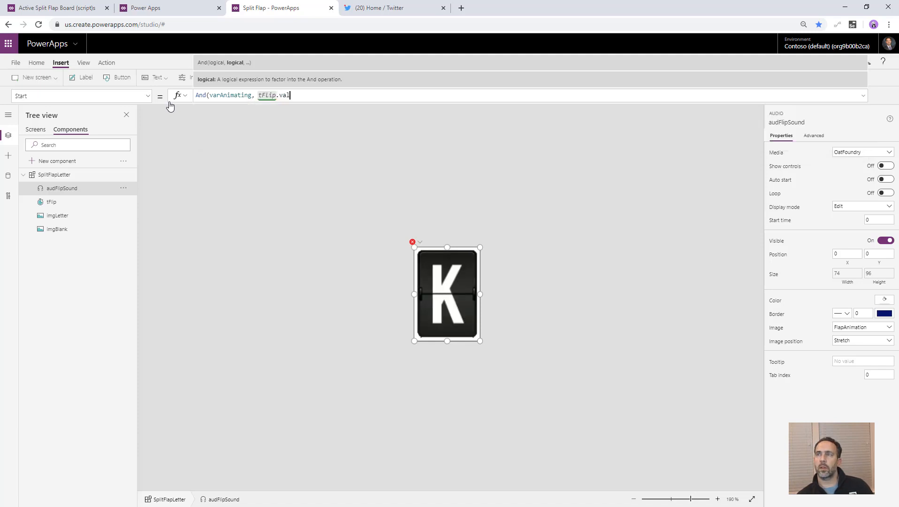
{"action": "type", "text": "0)"}
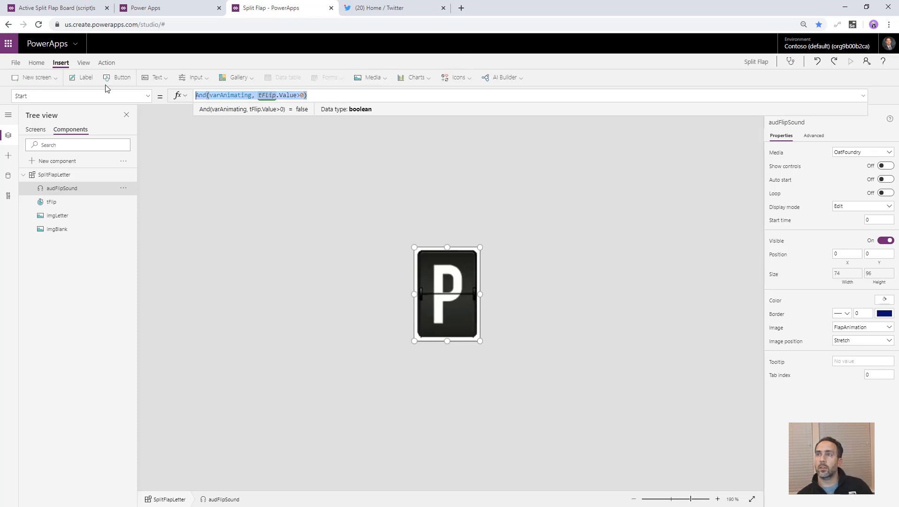
Set the Visible property of audFlipSound to the same formula, And(varAnimating, tFlip.Value>0)
{"action": "left_click", "coordinate": [141, 95]}
{"action": "scroll", "coordinate": [71, 234], "scroll_direction": "down", "scroll_amount": 2}
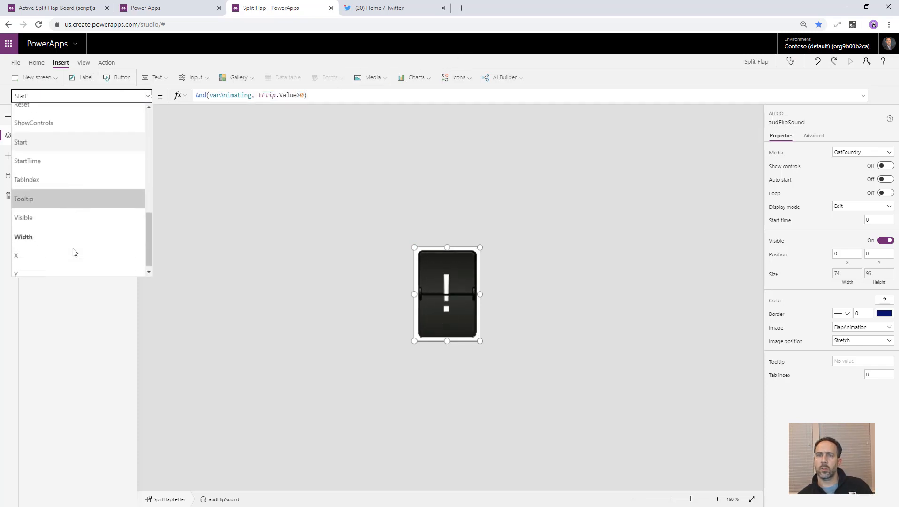
{"action": "left_click", "coordinate": [63, 218]}
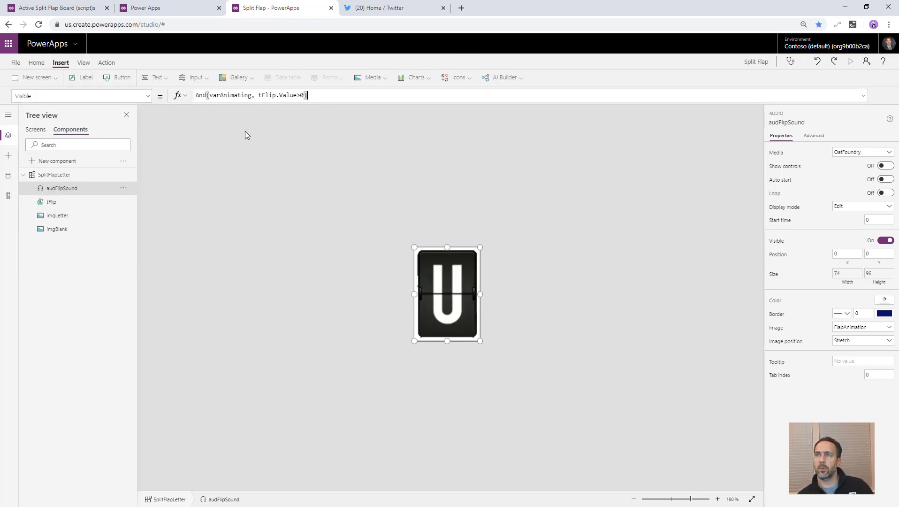
{"action": "left_click", "coordinate": [228, 186]}
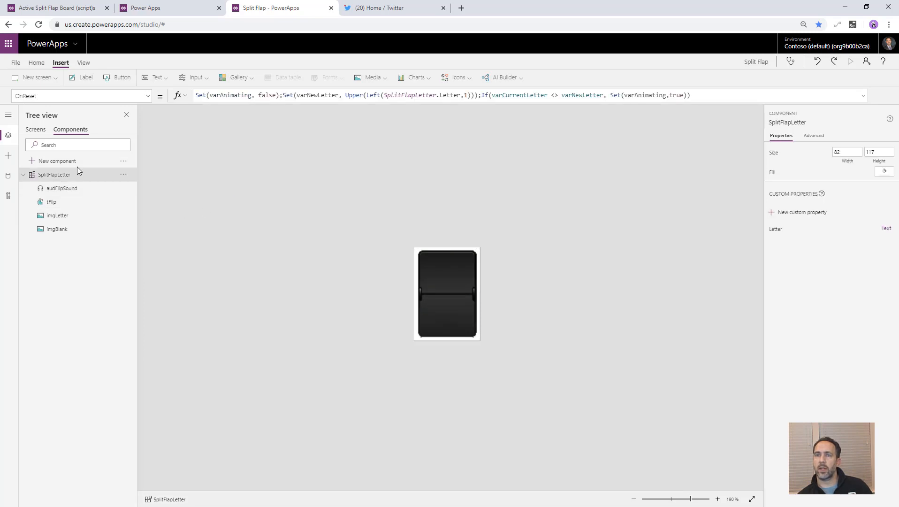
Enlarge the SplitFlapLetter_1 instance on Main Screen from its lower-right corner
{"action": "left_click", "coordinate": [35, 132]}
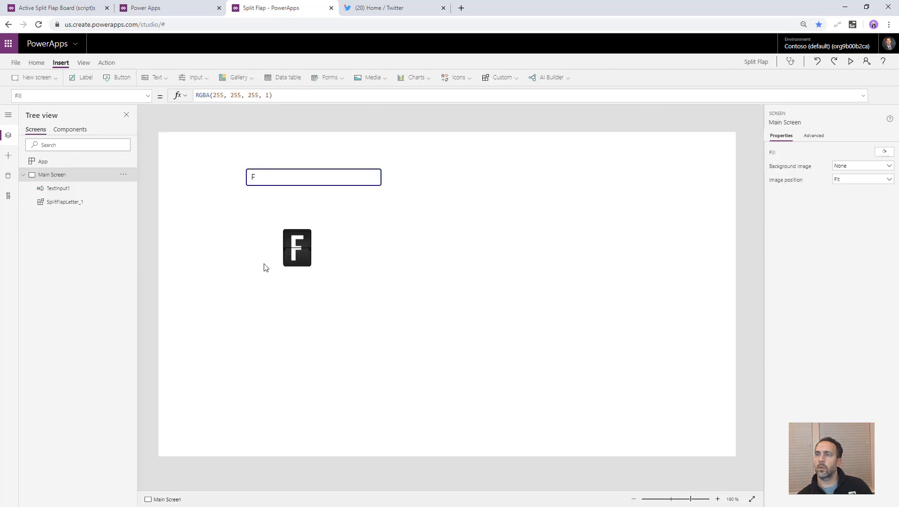
{"action": "left_click", "coordinate": [298, 256]}
{"action": "left_click_drag", "start_coordinate": [312, 266], "coordinate": [345, 305]}
Preview the app and test the flip animation by entering G, replacing it with A, and clearing the text input
{"action": "left_click", "coordinate": [850, 61]}
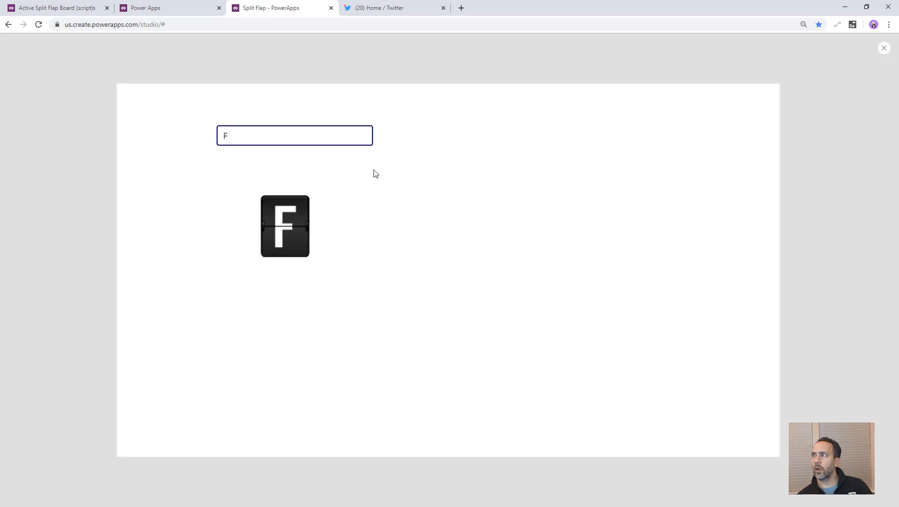
{"action": "left_click_drag", "start_coordinate": [197, 107], "coordinate": [173, 124]}
{"action": "type", "text": "G"}
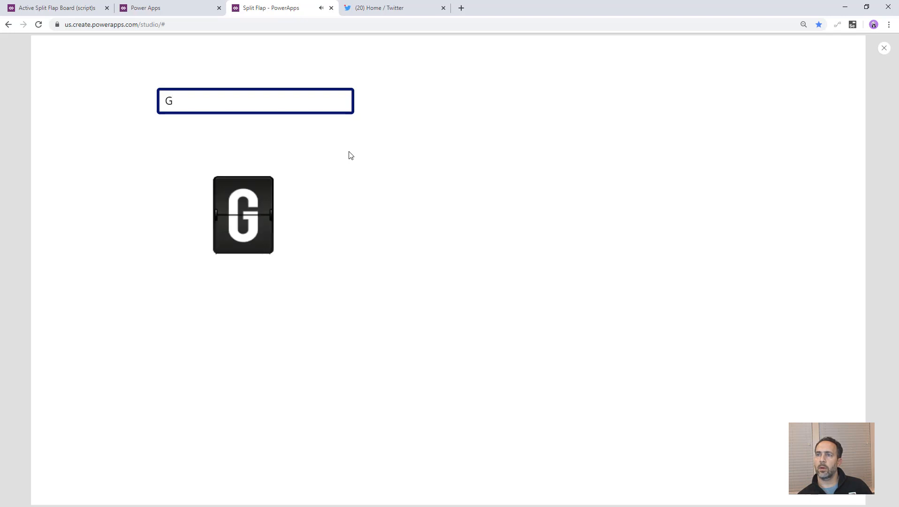
{"action": "double_click", "coordinate": [201, 102]}
{"action": "type", "text": "A"}
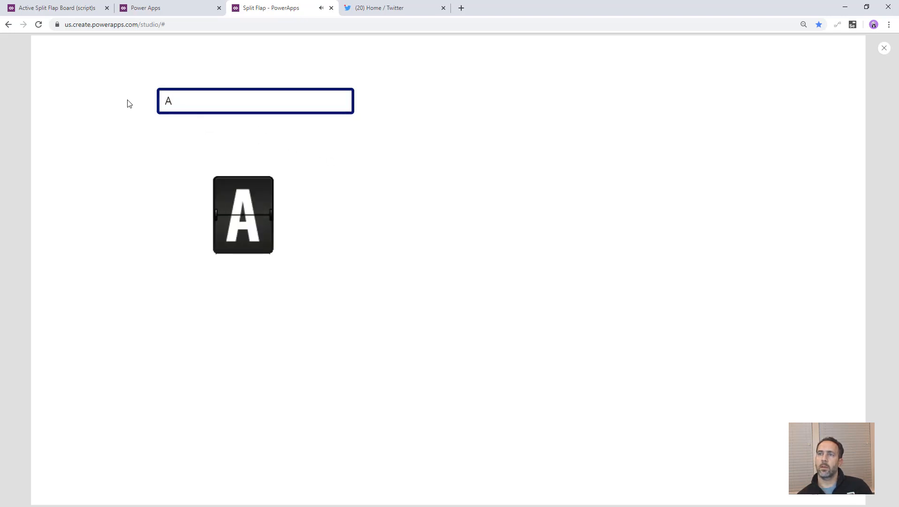
{"action": "key", "text": "BackSpace"}
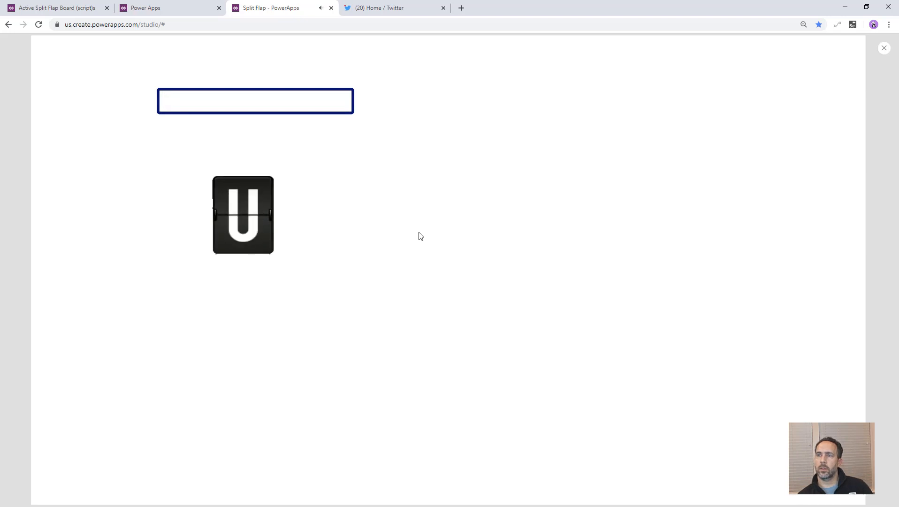
{"action": "key", "text": "Escape"}
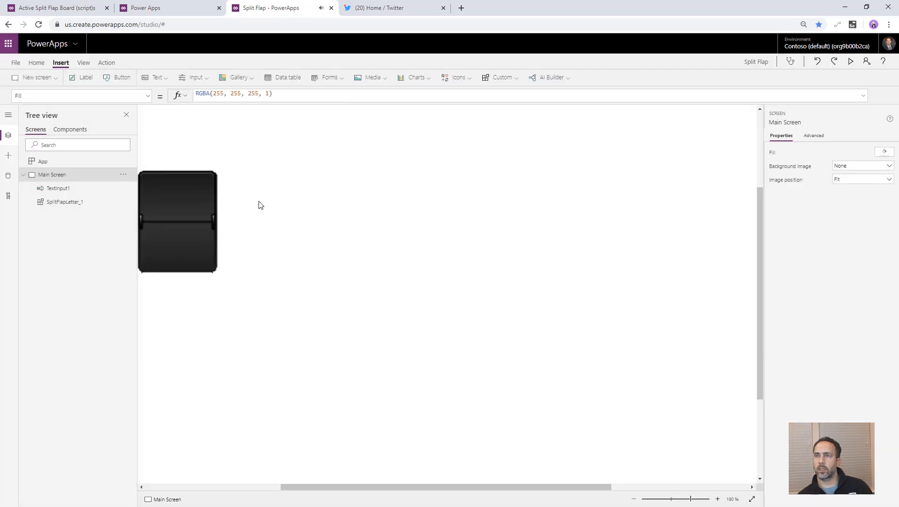
Delete the SplitFlapLetter_1 instance from Main Screen
{"action": "left_click_drag", "start_coordinate": [310, 257], "coordinate": [268, 254]}
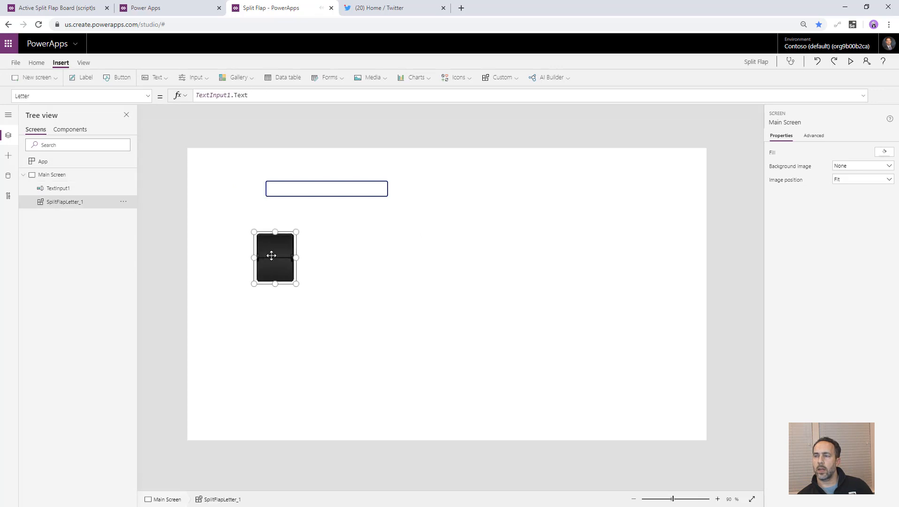
{"action": "key", "text": "Delete"}
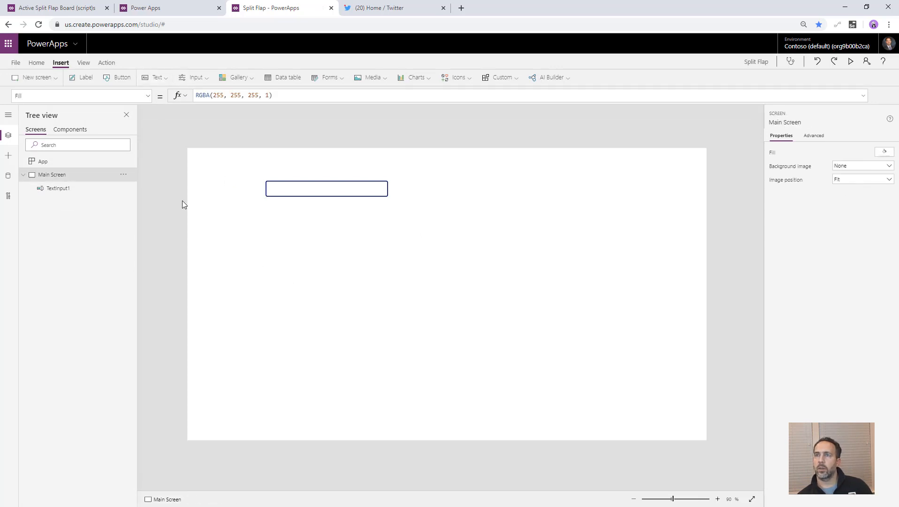
{"action": "left_click", "coordinate": [883, 153]}
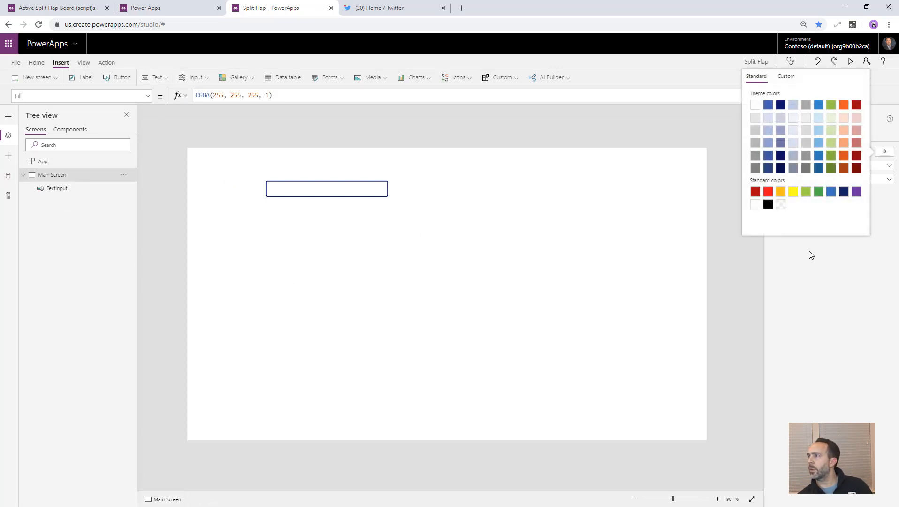
{"action": "left_click", "coordinate": [787, 77]}
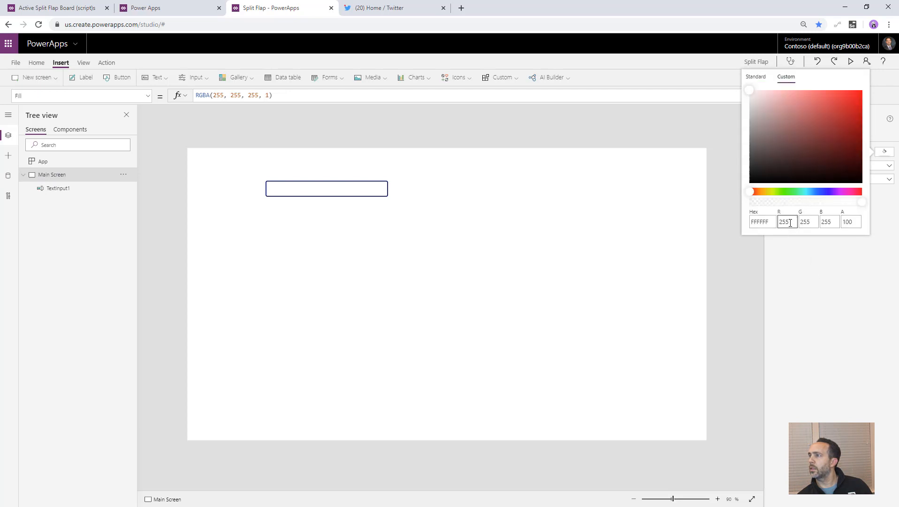
{"action": "left_click", "coordinate": [712, 221]}
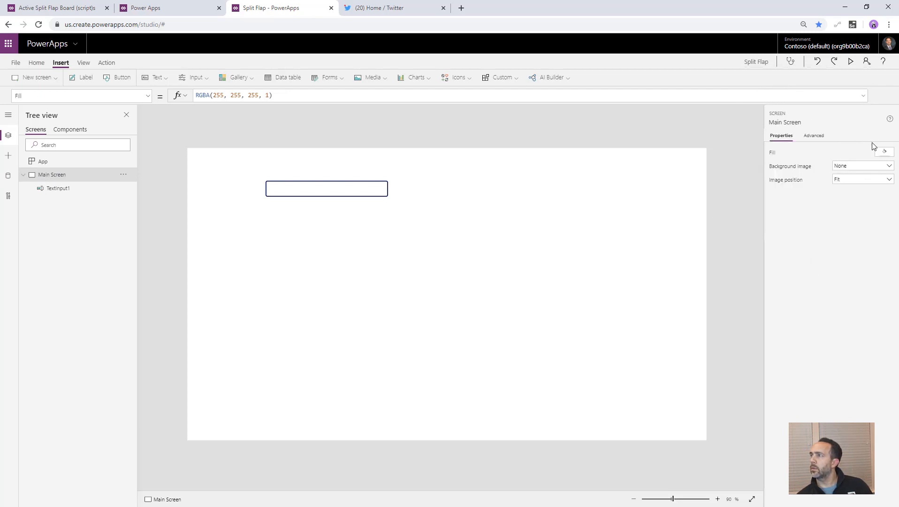
Set the Main Screen fill to a custom dark grey with red, green and blue all at 73
{"action": "left_click", "coordinate": [885, 152]}
{"action": "left_click", "coordinate": [783, 78]}
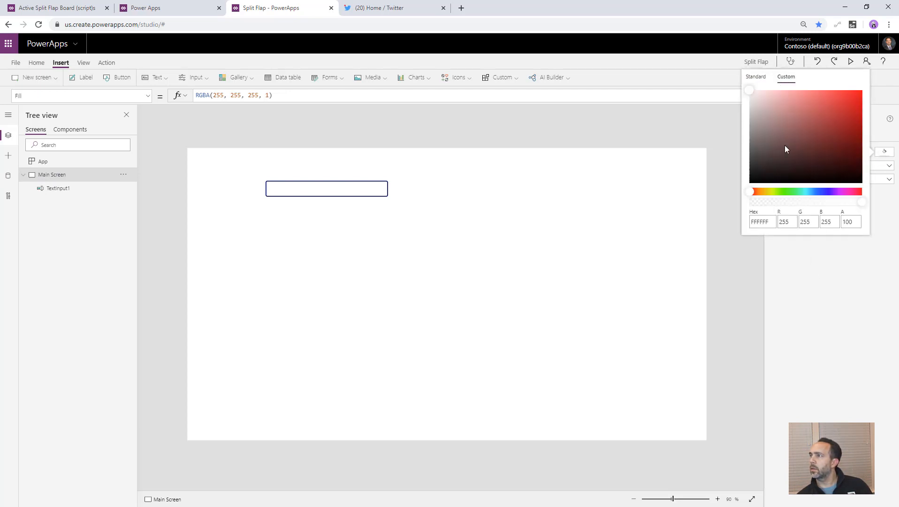
{"action": "type", "text": "73"}
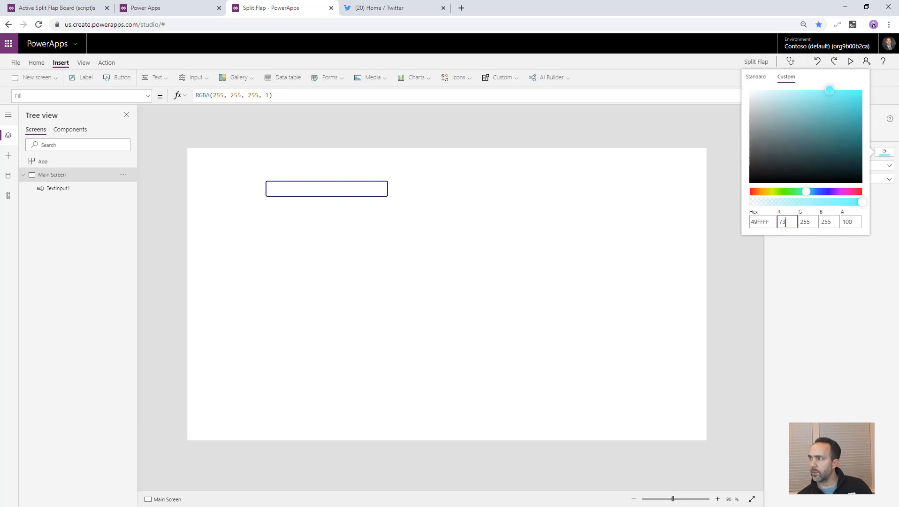
{"action": "key", "text": "Tab"}
{"action": "type", "text": "73"}
{"action": "key", "text": "Tab"}
{"action": "key", "text": "Tab"}
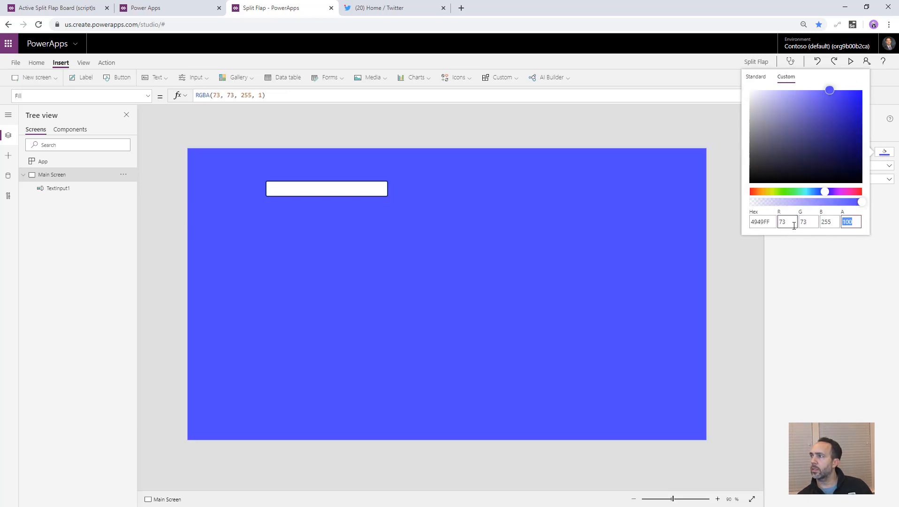
{"action": "key", "text": "shift+Tab"}
{"action": "type", "text": "73"}
{"action": "key", "text": "Tab"}
{"action": "left_click", "coordinate": [412, 294]}
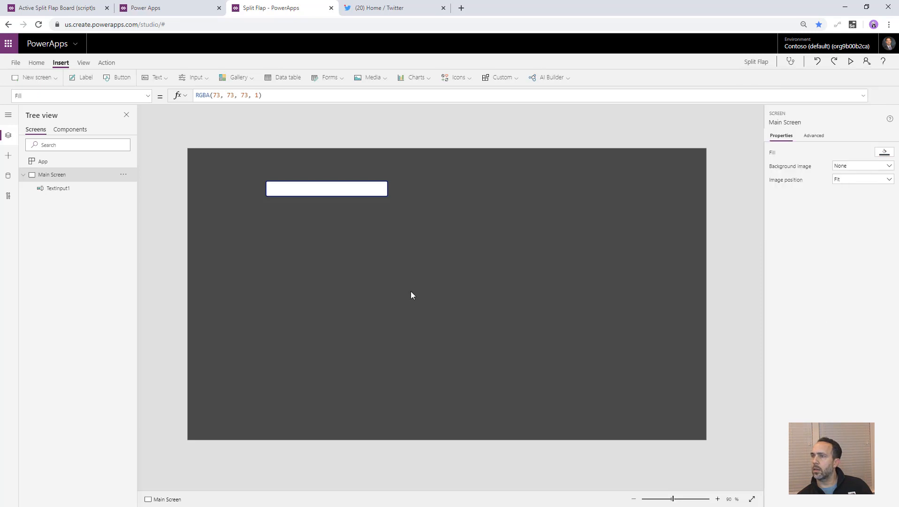
Move TextInput1 to about X 430, Y 75 and add a button labelled Set Text to its left at X 185, Y 75
{"action": "left_click_drag", "start_coordinate": [371, 191], "coordinate": [451, 184]}
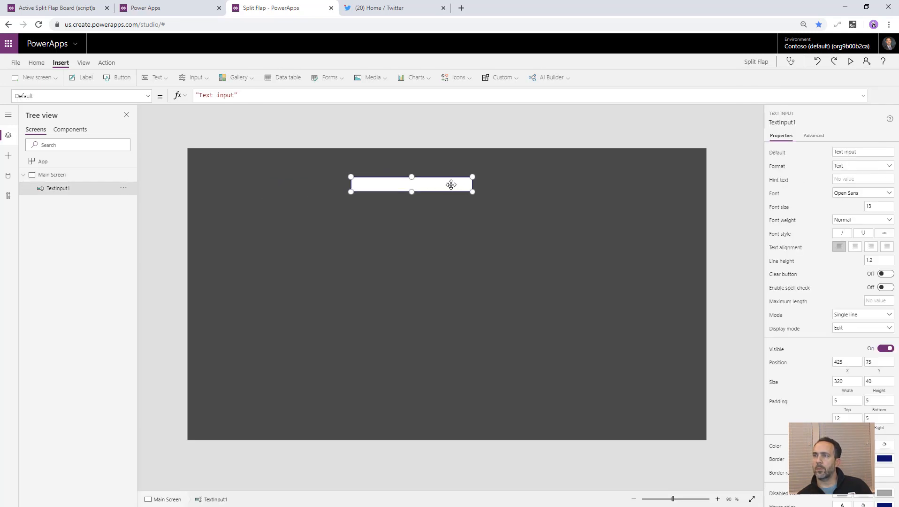
{"action": "left_click", "coordinate": [118, 78]}
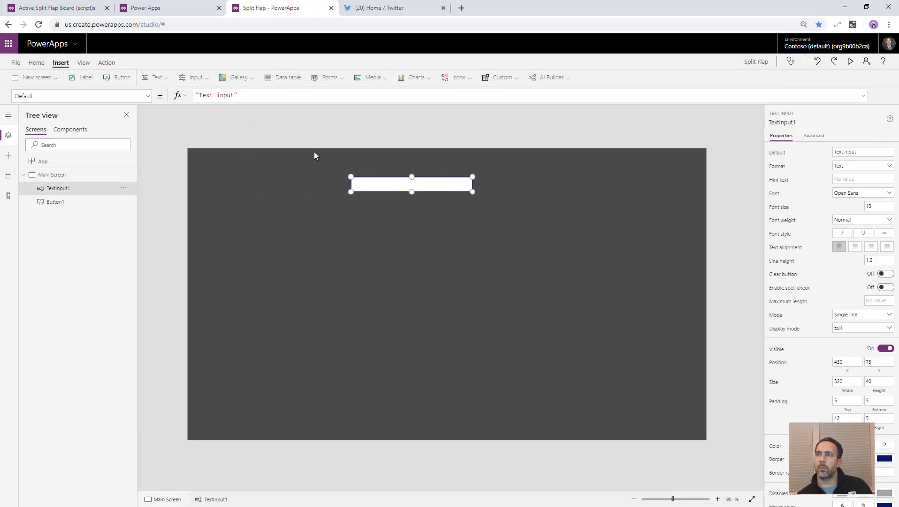
{"action": "left_click_drag", "start_coordinate": [232, 168], "coordinate": [284, 183]}
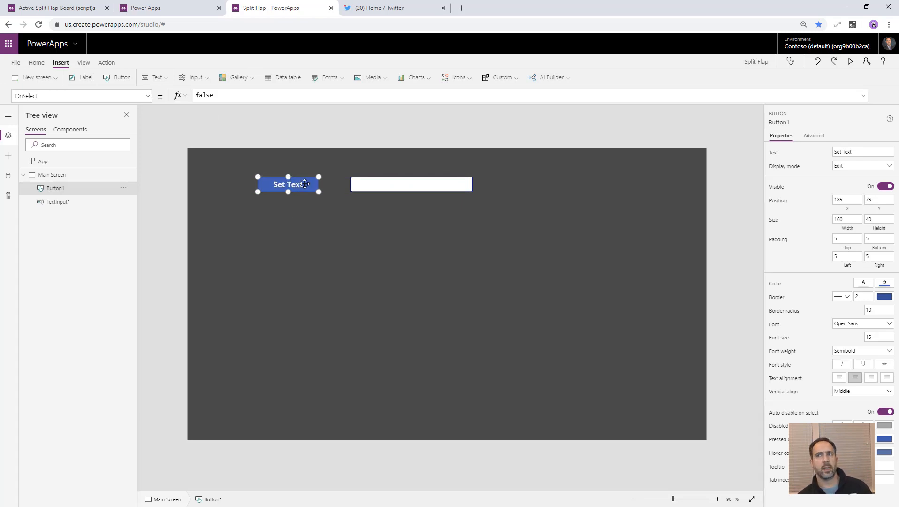
Set the OnSelect property of the Set Text button to Set(varMessage, TextInput1.Text)
{"action": "left_click", "coordinate": [381, 183]}
{"action": "left_click", "coordinate": [296, 181]}
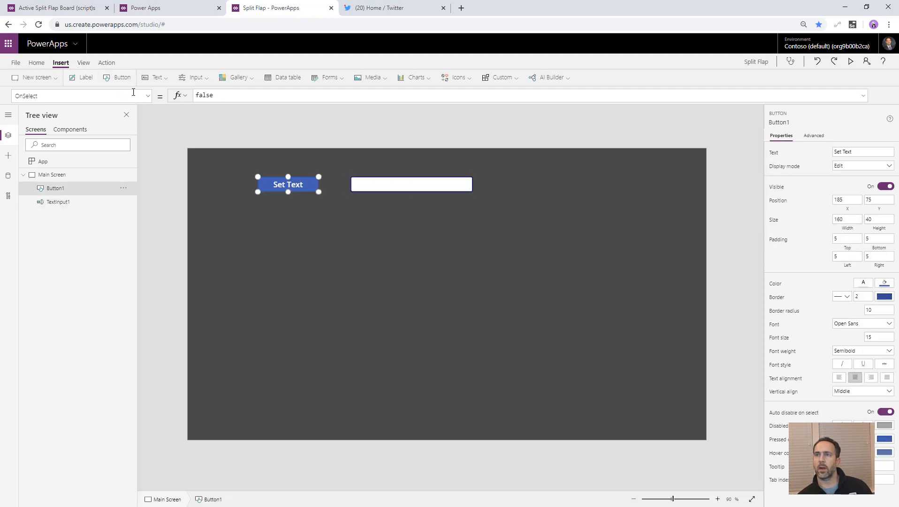
{"action": "left_click", "coordinate": [149, 100]}
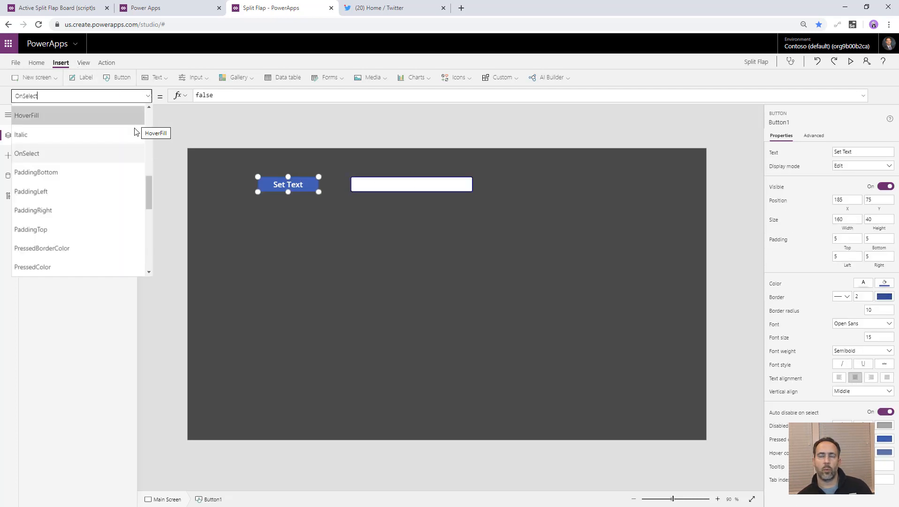
{"action": "left_click", "coordinate": [282, 94]}
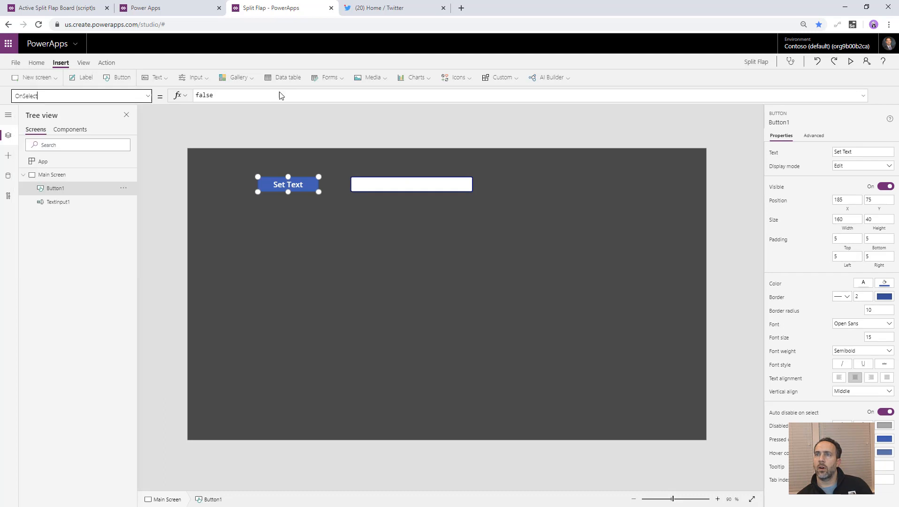
{"action": "type", "text": "Set"}
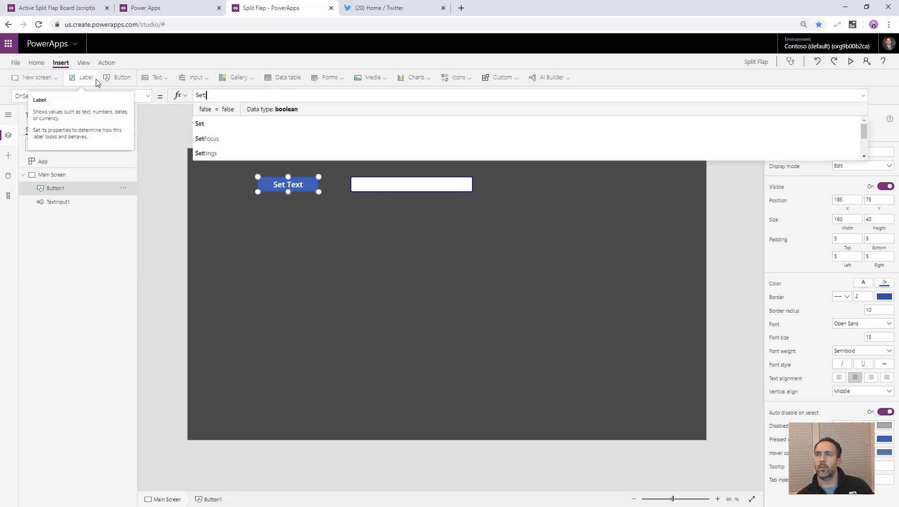
{"action": "type", "text": "(varMessage, "}
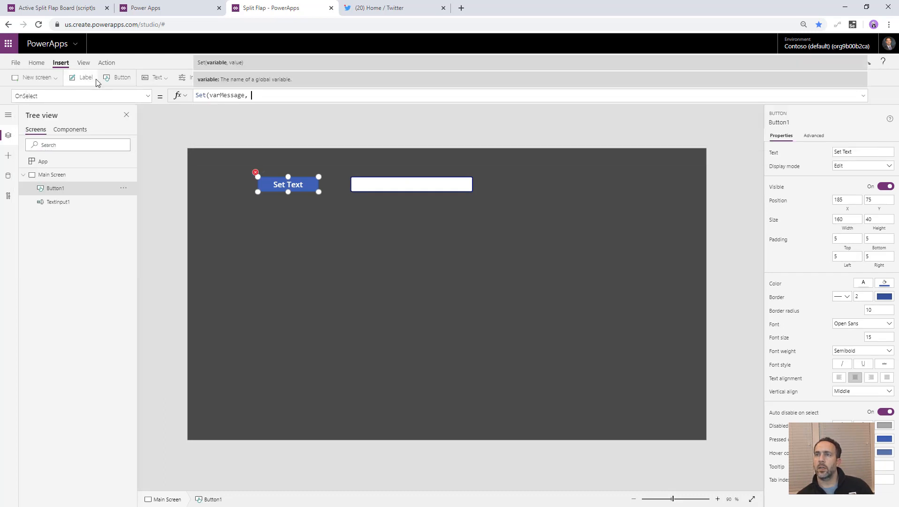
{"action": "type", "text": "Text"}
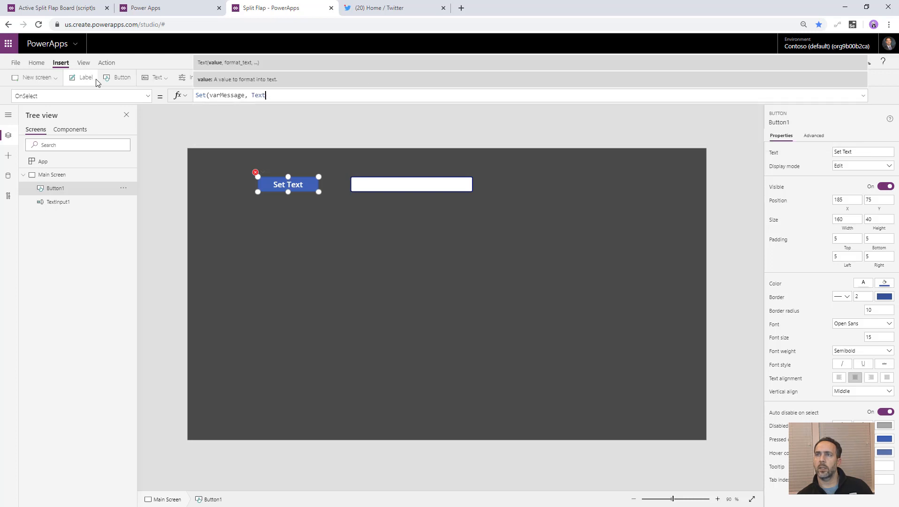
{"action": "type", "text": "(Input1.te"}
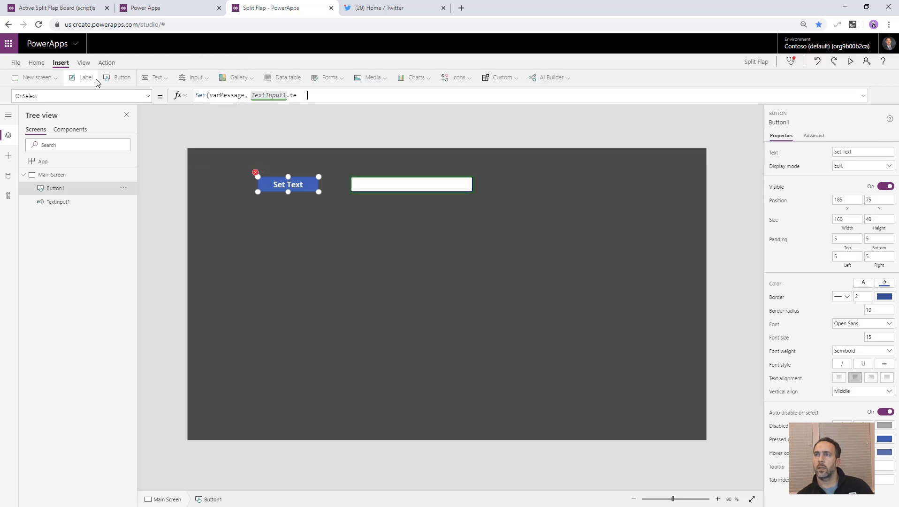
{"action": "key", "text": "BackSpace"}
{"action": "type", "text": "xt)"}
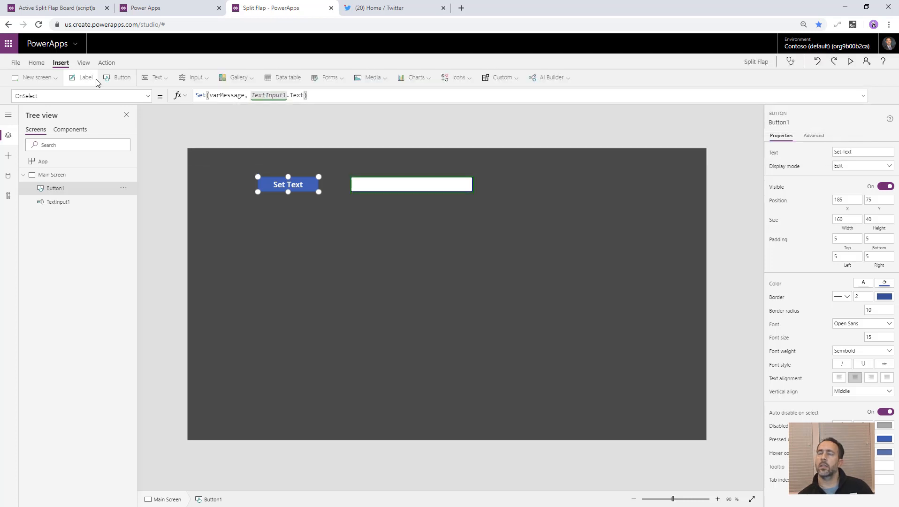
{"action": "left_click", "coordinate": [278, 292]}
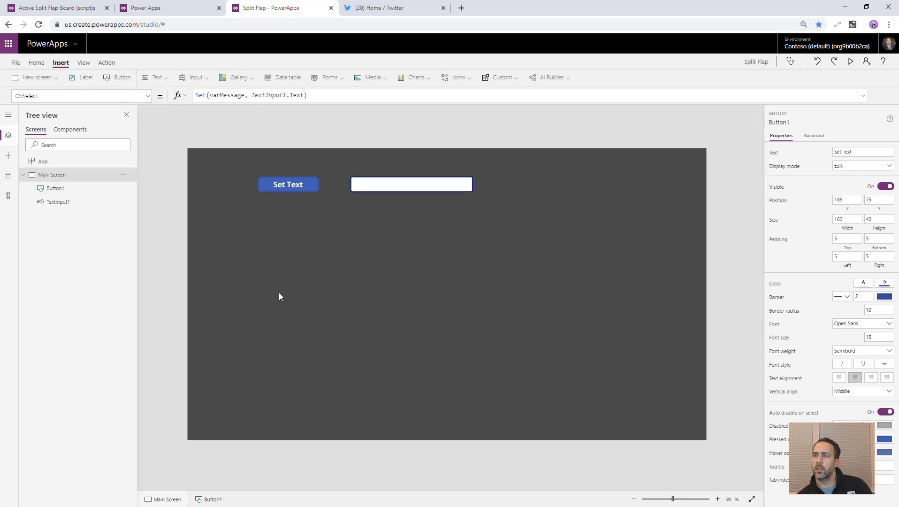
Insert a SplitFlapLetter component below the Set Text button and duplicate it into an evenly spaced row of four at Y 175
{"action": "left_click", "coordinate": [499, 79]}
{"action": "left_click", "coordinate": [495, 99]}
{"action": "left_click_drag", "start_coordinate": [202, 172], "coordinate": [215, 238]}
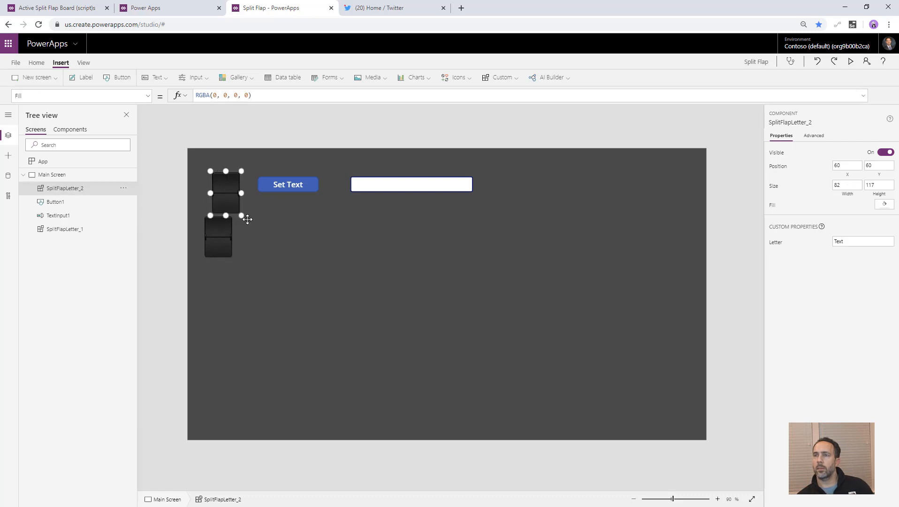
{"action": "left_click_drag", "start_coordinate": [224, 190], "coordinate": [258, 233]}
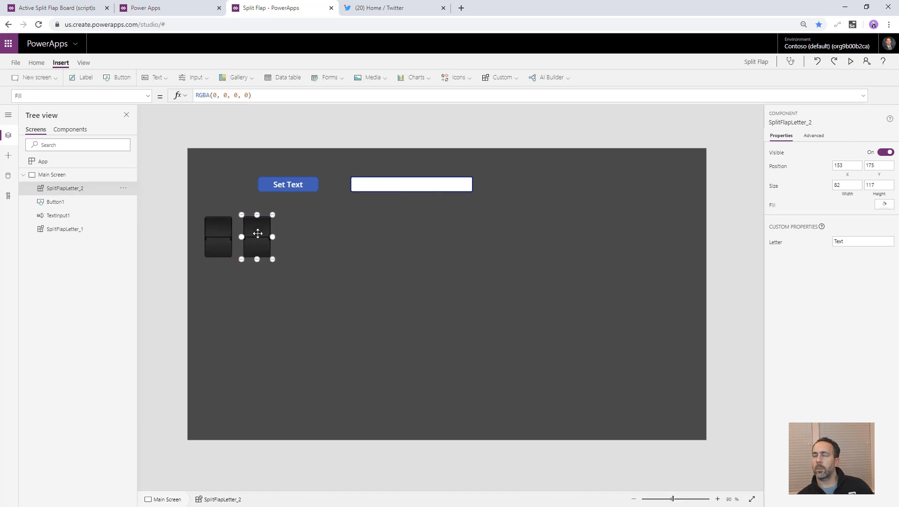
{"action": "key", "text": "ctrl+v"}
{"action": "left_click_drag", "start_coordinate": [227, 181], "coordinate": [299, 230]}
{"action": "key", "text": "ctrl+v"}
{"action": "left_click_drag", "start_coordinate": [227, 181], "coordinate": [322, 231]}
Copy the four split-flap letters and paste them twice along the same row to make twelve letters
{"action": "left_click", "coordinate": [211, 242]}
{"action": "left_click", "coordinate": [257, 239], "text": "shift"}
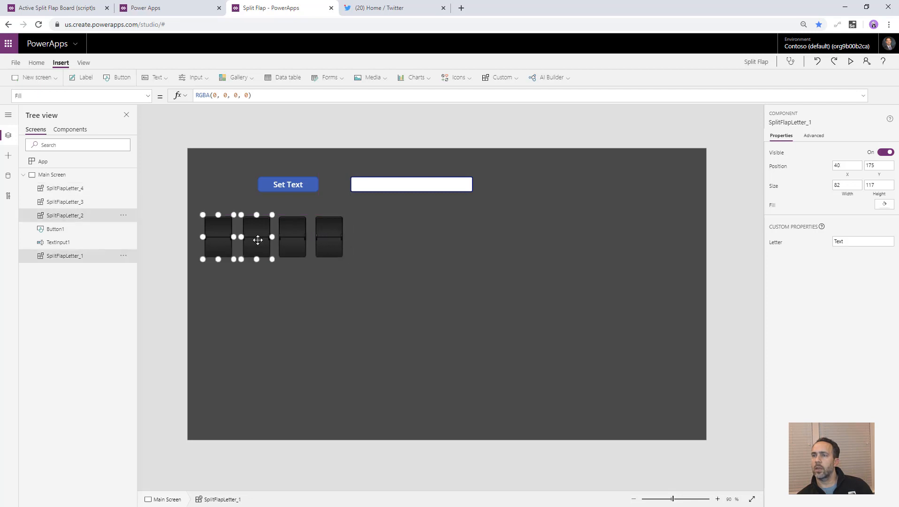
{"action": "left_click", "coordinate": [282, 235], "text": "shift"}
{"action": "left_click", "coordinate": [321, 240], "text": "shift"}
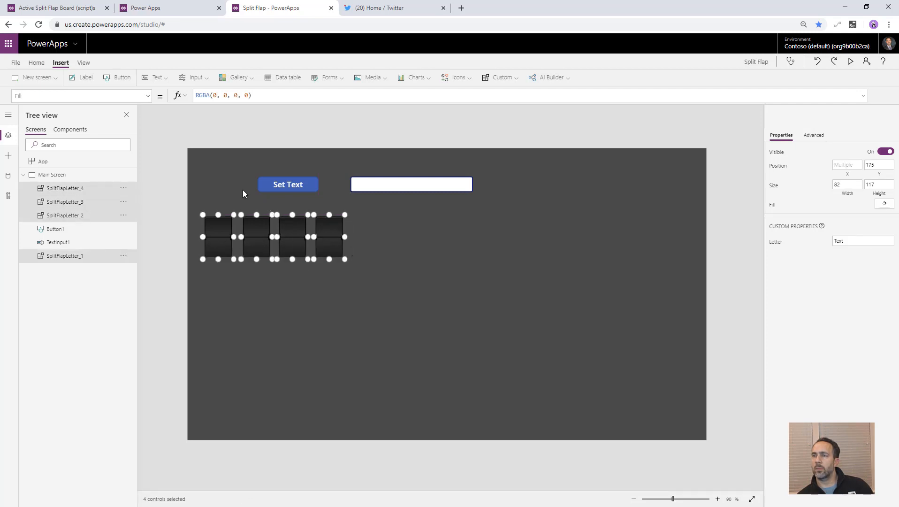
{"action": "key", "text": "ctrl+c"}
{"action": "key", "text": "ctrl+v"}
{"action": "left_click_drag", "start_coordinate": [224, 193], "coordinate": [365, 237]}
{"action": "key", "text": "ctrl+v"}
{"action": "left_click_drag", "start_coordinate": [224, 191], "coordinate": [517, 238]}
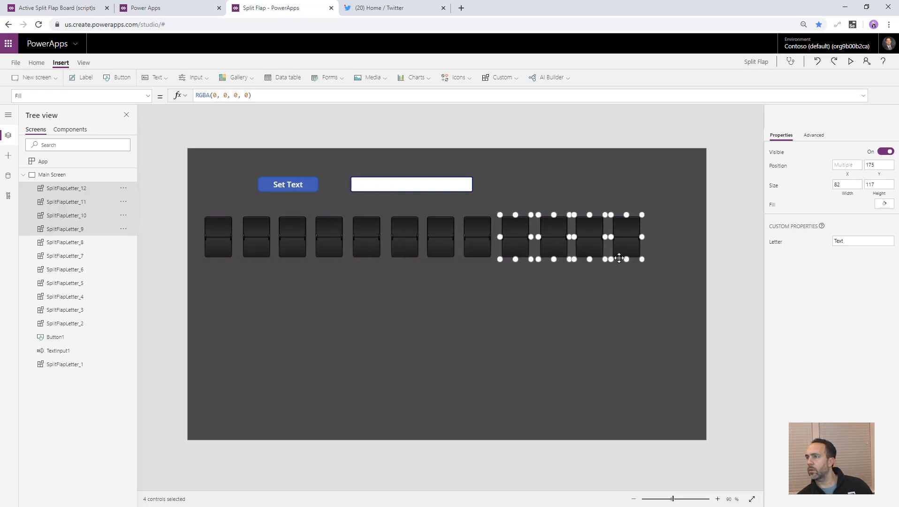
{"action": "left_click", "coordinate": [721, 282]}
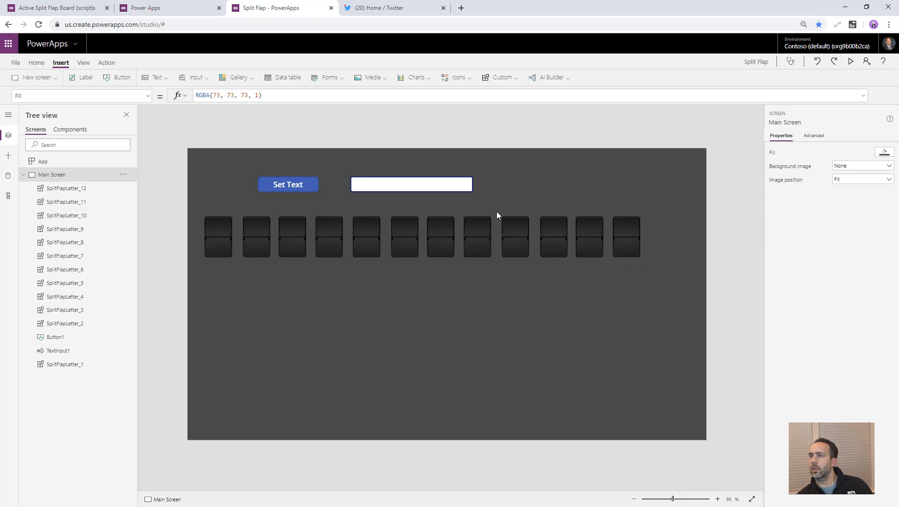
Select all twelve letters and nudge the row right to centre it on the screen
{"action": "left_click_drag", "start_coordinate": [663, 262], "coordinate": [193, 205]}
{"action": "key", "text": "Right"}
{"action": "key", "text": "Right"}
{"action": "key", "text": "Right"}
{"action": "key", "text": "Right"}
{"action": "key", "text": "Right"}
{"action": "key", "text": "Right"}
{"action": "key", "text": "Right"}
{"action": "key", "text": "Right"}
{"action": "key", "text": "Right"}
{"action": "key", "text": "Right"}
{"action": "key", "text": "Right"}
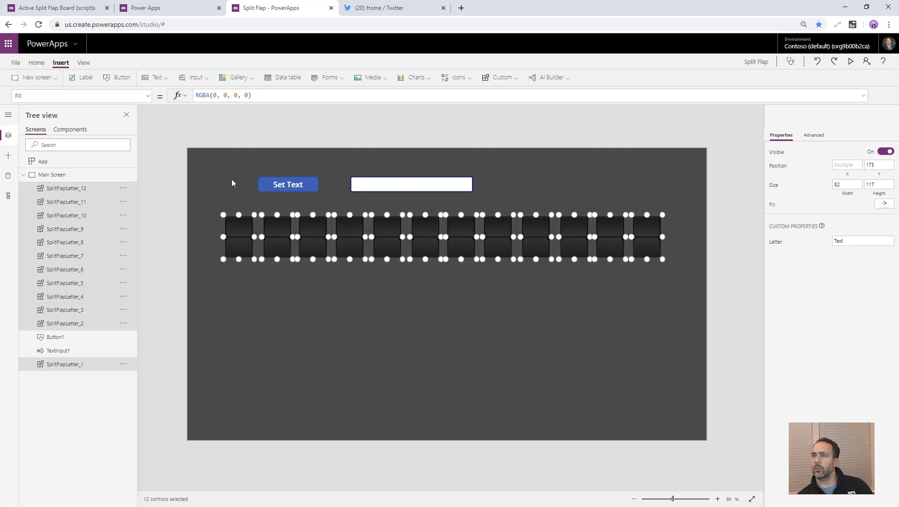
Duplicate the twelve-letter row twice, placing the copies below it at Y 354 and about Y 506
{"action": "key", "text": "ctrl+c"}
{"action": "key", "text": "ctrl+v"}
{"action": "left_click_drag", "start_coordinate": [222, 180], "coordinate": [240, 300]}
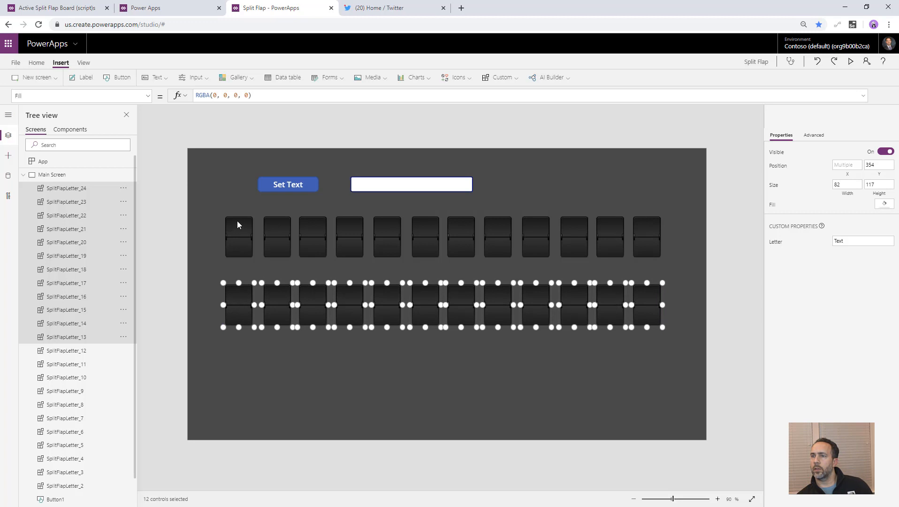
{"action": "key", "text": "ctrl+v"}
{"action": "left_click_drag", "start_coordinate": [229, 202], "coordinate": [251, 369]}
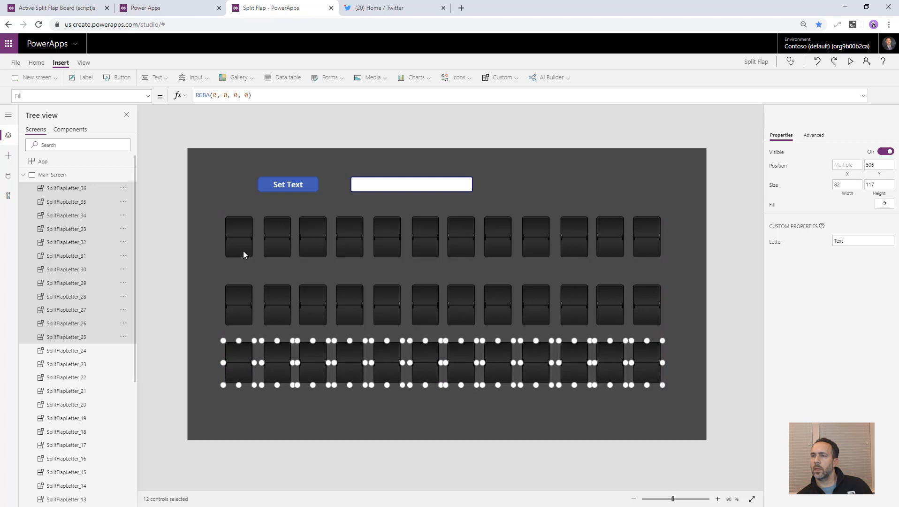
Select the third row of letters and nudge it down to Y 536 to even out the row spacing
{"action": "left_click", "coordinate": [245, 246]}
{"action": "left_click_drag", "start_coordinate": [192, 337], "coordinate": [704, 402]}
{"action": "key", "text": "Down"}
{"action": "key", "text": "Down"}
{"action": "key", "text": "Down"}
{"action": "key", "text": "Down"}
{"action": "key", "text": "Down"}
{"action": "key", "text": "Down"}
{"action": "key", "text": "Down"}
{"action": "key", "text": "Down"}
{"action": "key", "text": "Down"}
{"action": "key", "text": "Down"}
{"action": "key", "text": "Down"}
{"action": "key", "text": "Down"}
{"action": "key", "text": "Down"}
{"action": "key", "text": "Down"}
{"action": "key", "text": "Down"}
{"action": "key", "text": "Down"}
{"action": "key", "text": "Down"}
{"action": "key", "text": "Down"}
{"action": "key", "text": "Down"}
{"action": "key", "text": "Down"}
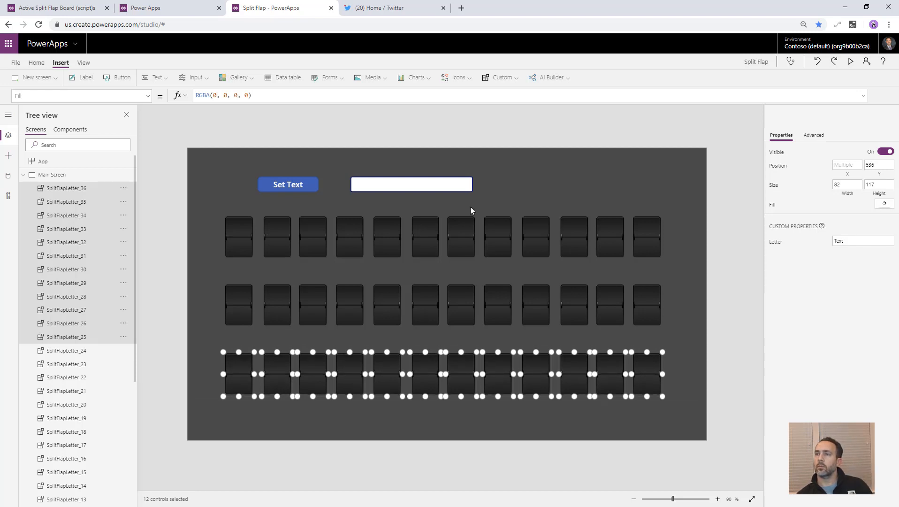
Preview the app, submit "test" with the Set Text button, and check varMessage in the app's global variables
{"action": "left_click", "coordinate": [850, 61]}
{"action": "left_click", "coordinate": [397, 86]}
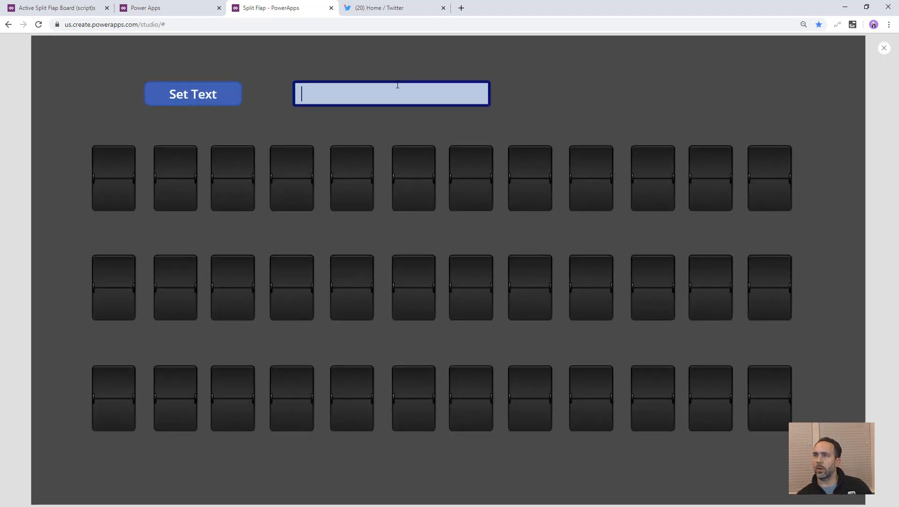
{"action": "type", "text": "test"}
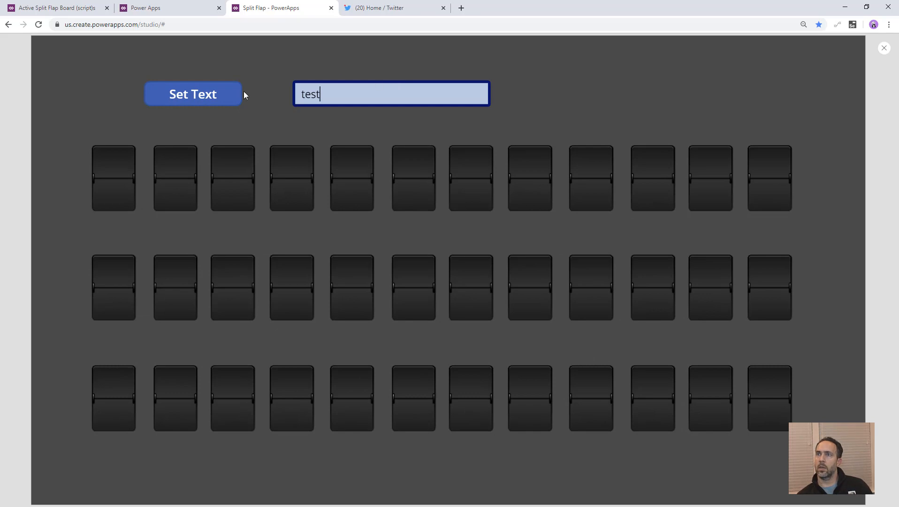
{"action": "left_click", "coordinate": [198, 94]}
{"action": "key", "text": "Escape"}
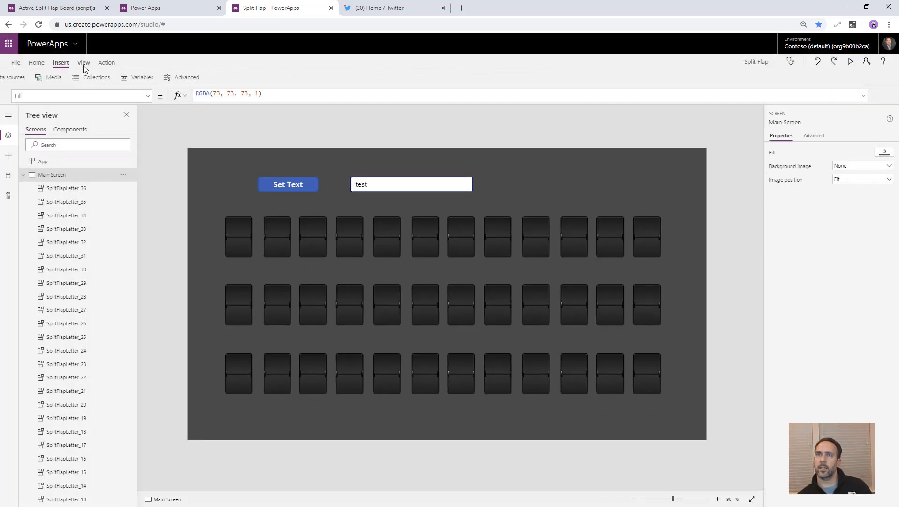
{"action": "left_click", "coordinate": [164, 77]}
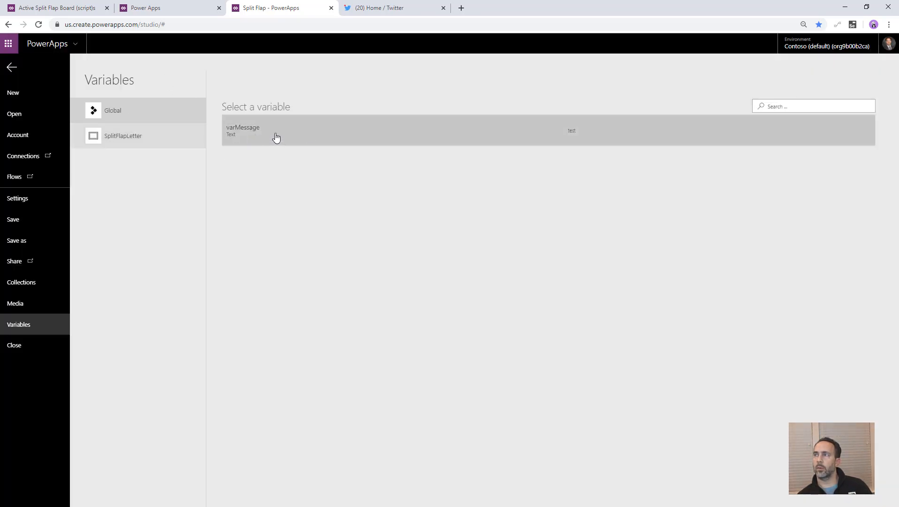
Set the Letter property of the first letter in the top row to Mid(varMessage, 1, 1)
{"action": "key", "text": "Escape"}
{"action": "left_click", "coordinate": [245, 228]}
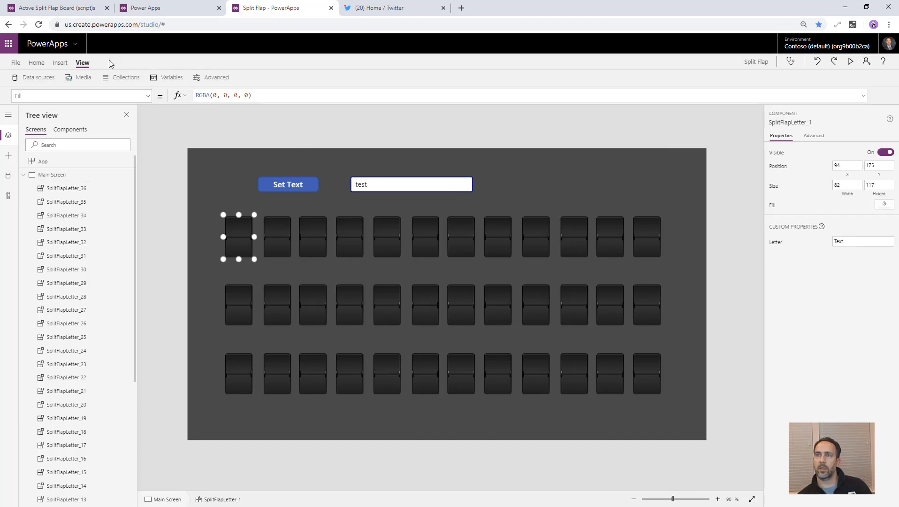
{"action": "left_click", "coordinate": [147, 98]}
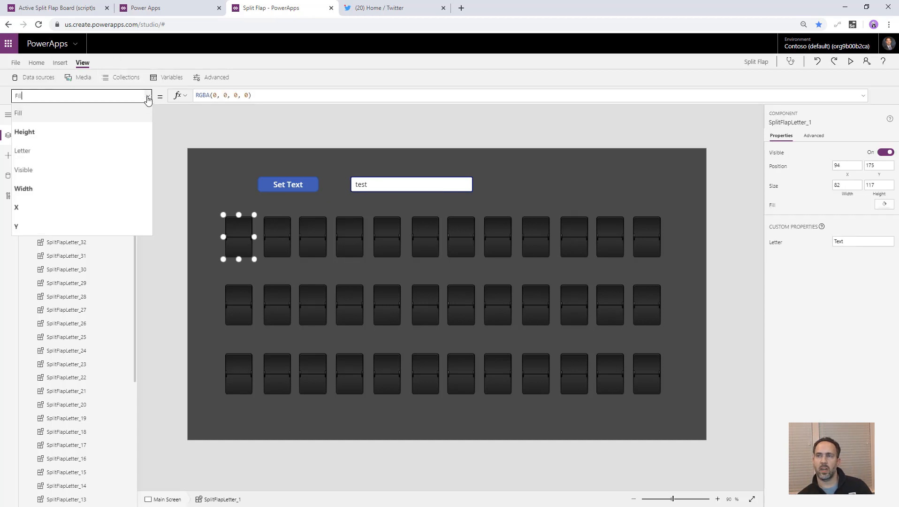
{"action": "left_click", "coordinate": [86, 151]}
{"action": "left_click_drag", "start_coordinate": [235, 94], "coordinate": [165, 96]}
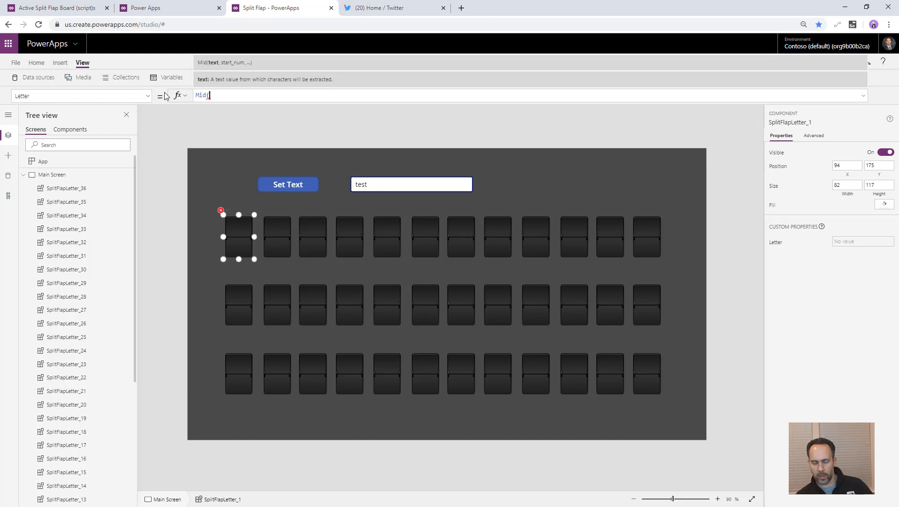
{"action": "type", "text": ", "}
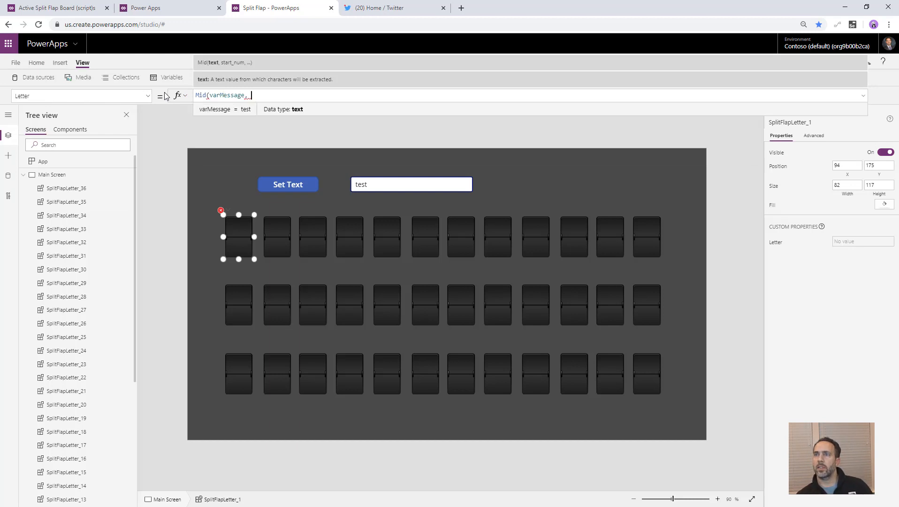
{"action": "type", "text": "1, 1)"}
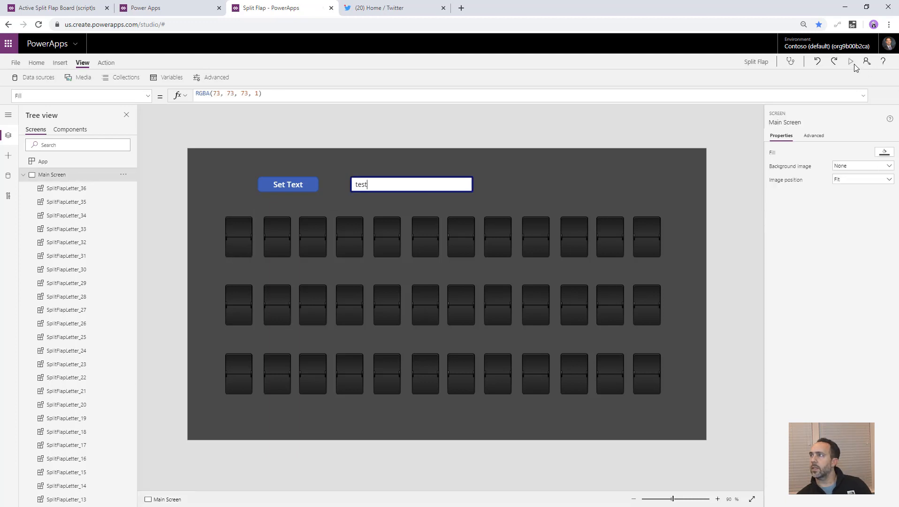
Preview the app and submit "hello" with Set Text to test the first letter, and close the preview
{"action": "left_click", "coordinate": [851, 62]}
{"action": "key", "text": "ctrl+a"}
{"action": "type", "text": "he"}
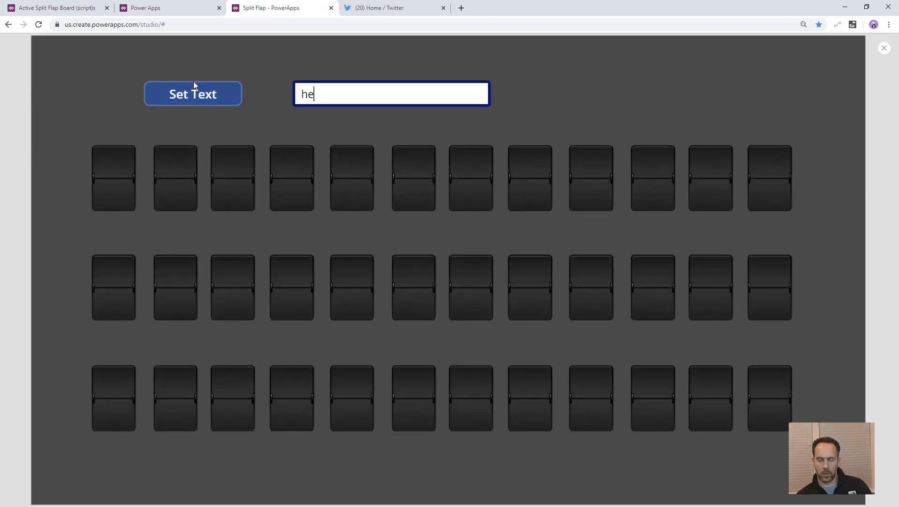
{"action": "type", "text": "llo"}
{"action": "left_click", "coordinate": [194, 84]}
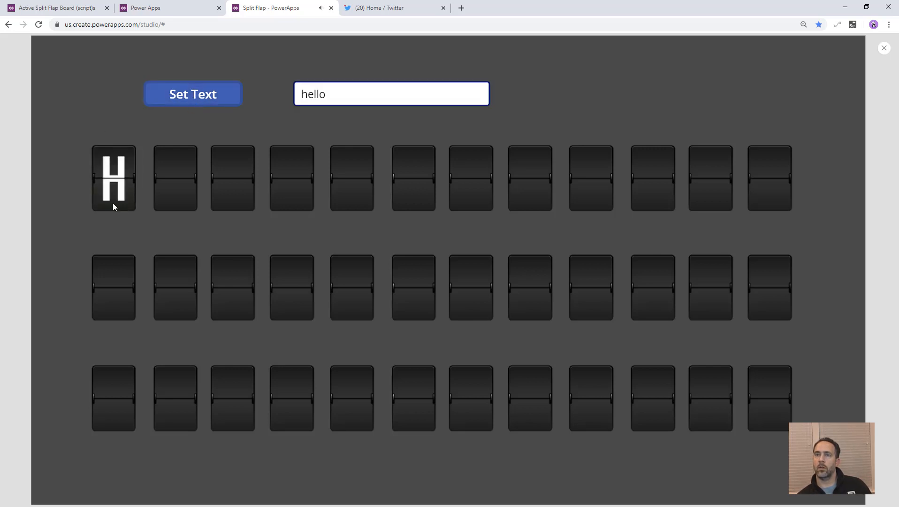
{"action": "key", "text": "Escape"}
Copy the first letter's Mid(varMessage, 1, 1) formula and apply it to the Letter property of all 36 letters
{"action": "left_click", "coordinate": [242, 244]}
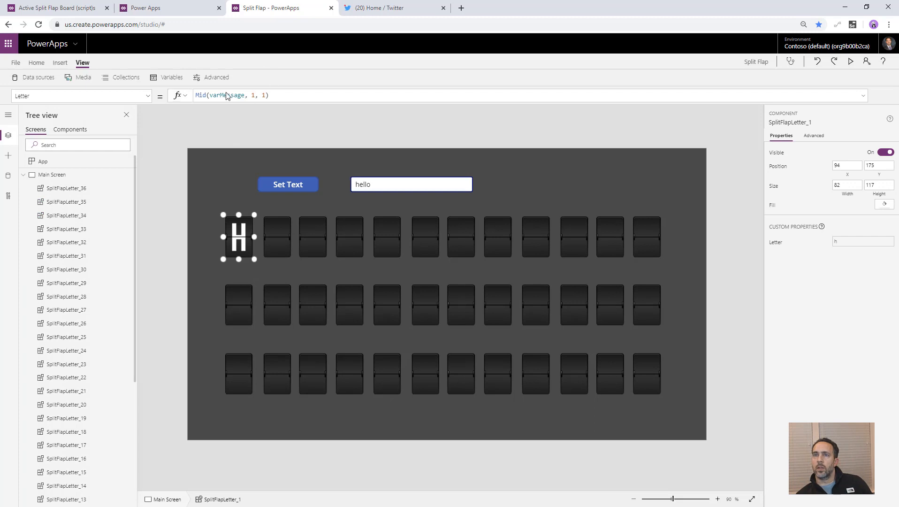
{"action": "left_click_drag", "start_coordinate": [288, 96], "coordinate": [196, 96]}
{"action": "left_click", "coordinate": [203, 197]}
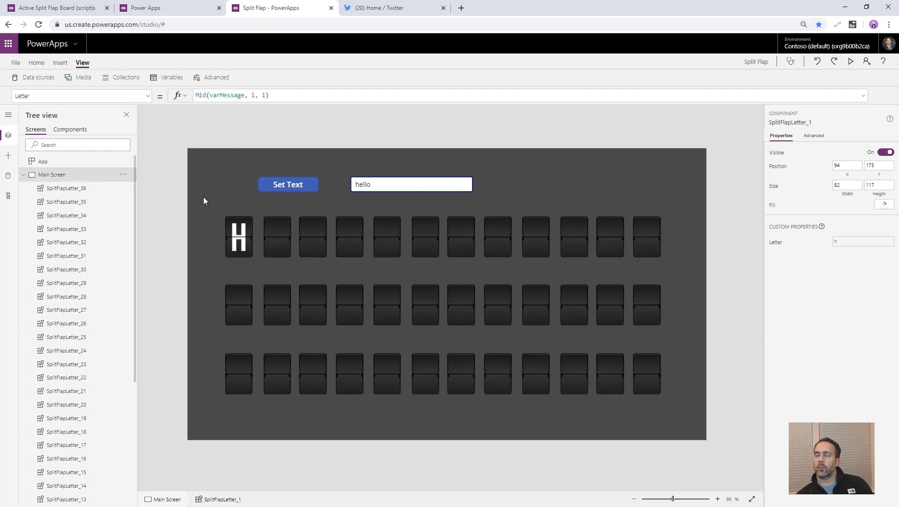
{"action": "left_click_drag", "start_coordinate": [203, 196], "coordinate": [687, 425]}
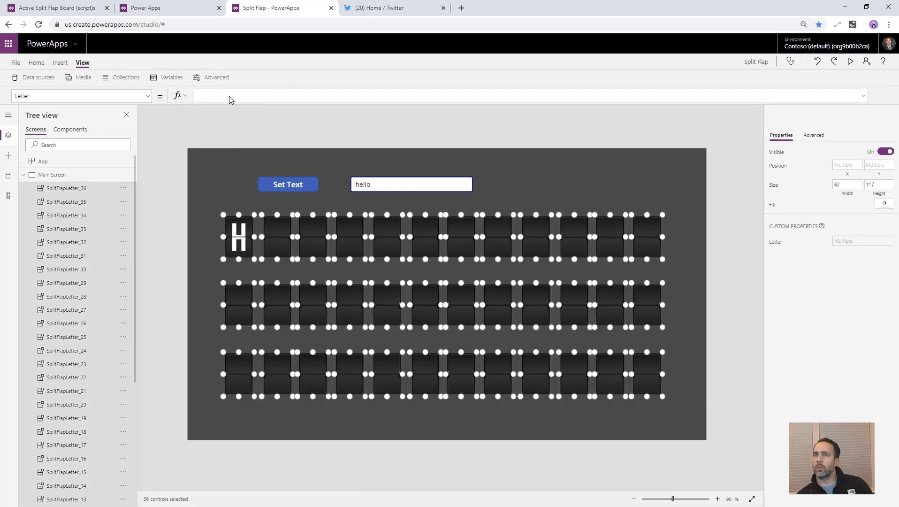
{"action": "key", "text": "ctrl+v"}
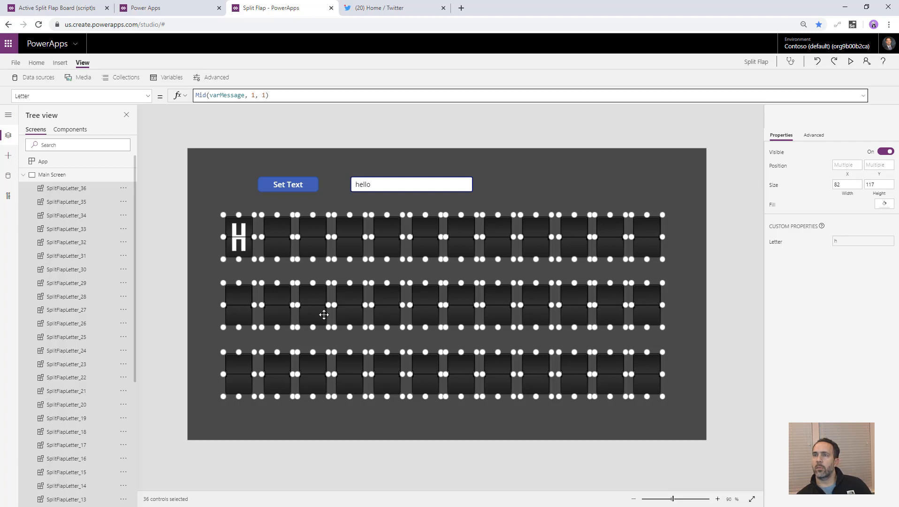
Set the Mid start position to 2, 3 and 4 in the Letter formulas of the top row's second, third and fourth letters
{"action": "left_click", "coordinate": [275, 249]}
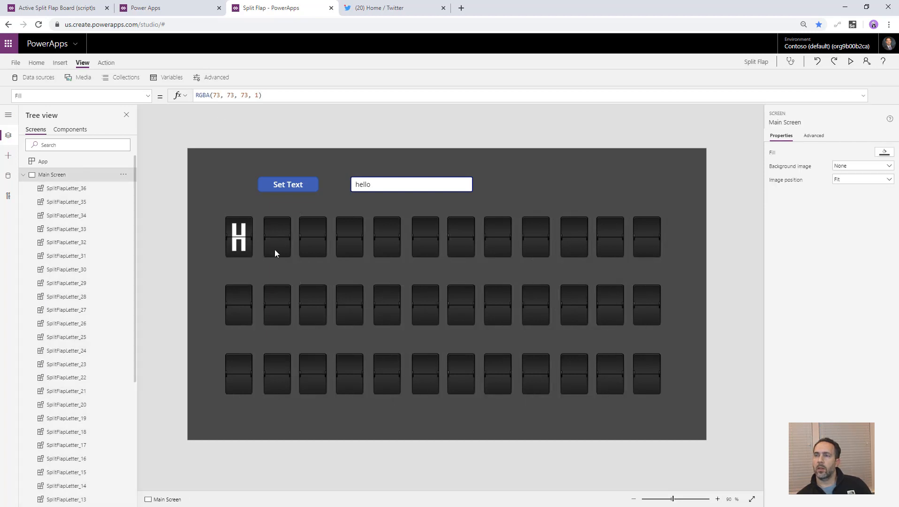
{"action": "double_click", "coordinate": [253, 95]}
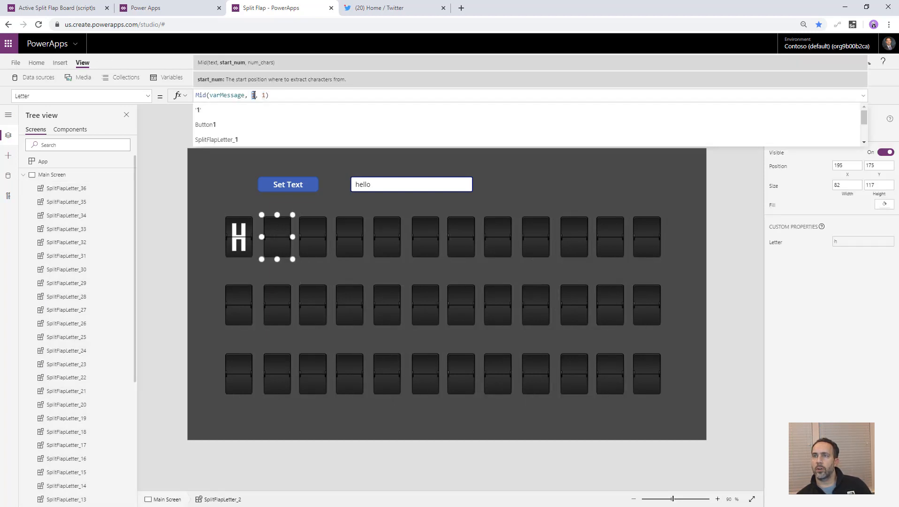
{"action": "type", "text": "2"}
{"action": "left_click", "coordinate": [316, 227]}
{"action": "double_click", "coordinate": [253, 96]}
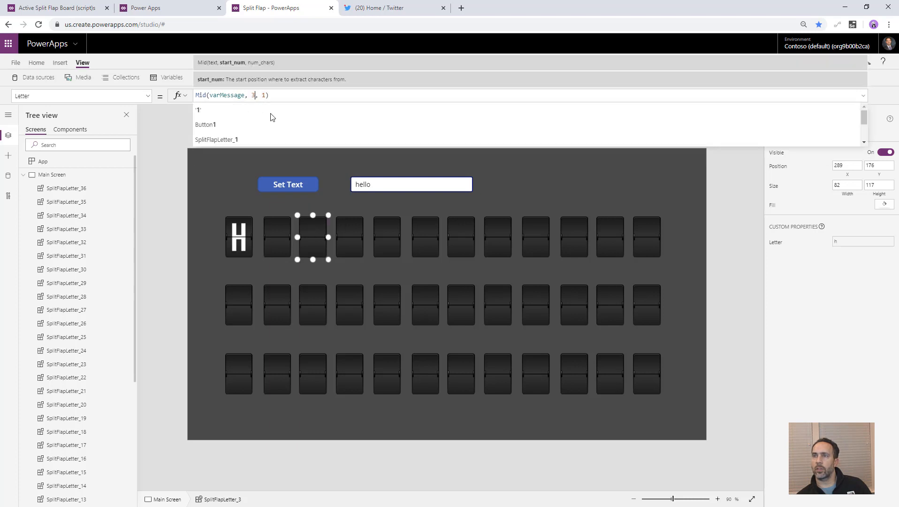
{"action": "type", "text": "3"}
{"action": "left_click", "coordinate": [358, 241]}
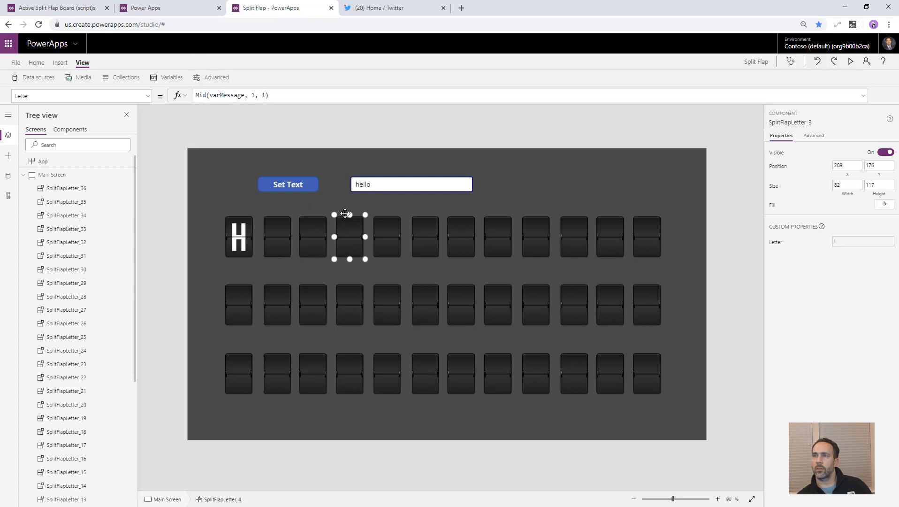
{"action": "double_click", "coordinate": [253, 95]}
{"action": "type", "text": "4"}
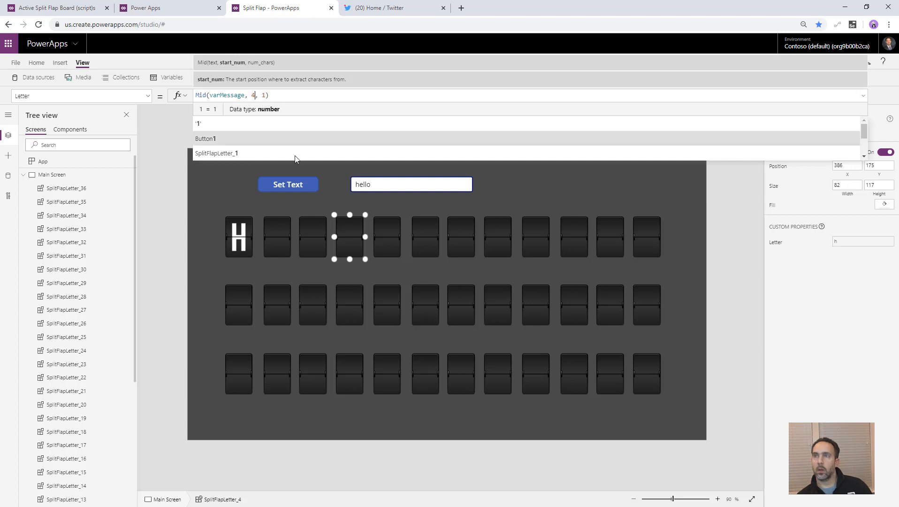
Continue numbering the Mid start positions in board order, from 5 for the fifth letter through the last letter of the third row
{"action": "left_click", "coordinate": [381, 240]}
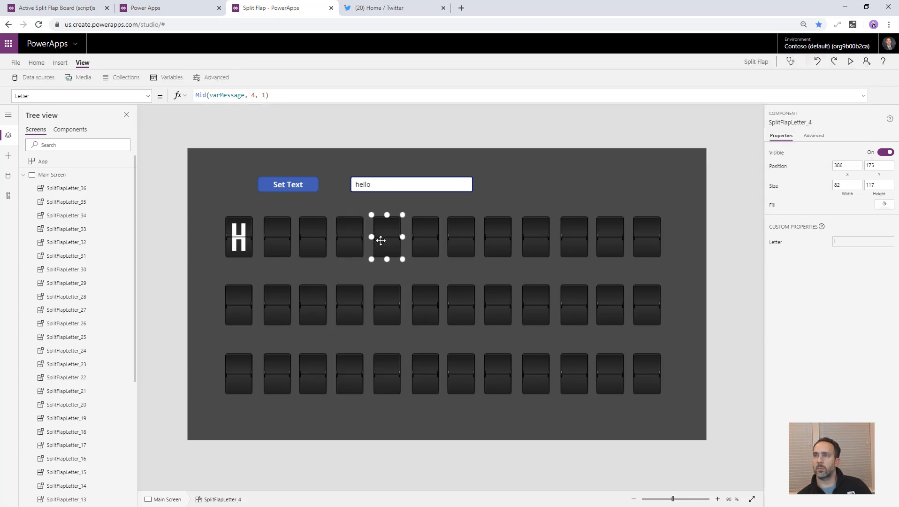
{"action": "double_click", "coordinate": [251, 95]}
{"action": "type", "text": "5"}
{"action": "left_click", "coordinate": [425, 237]}
{"action": "double_click", "coordinate": [255, 95]}
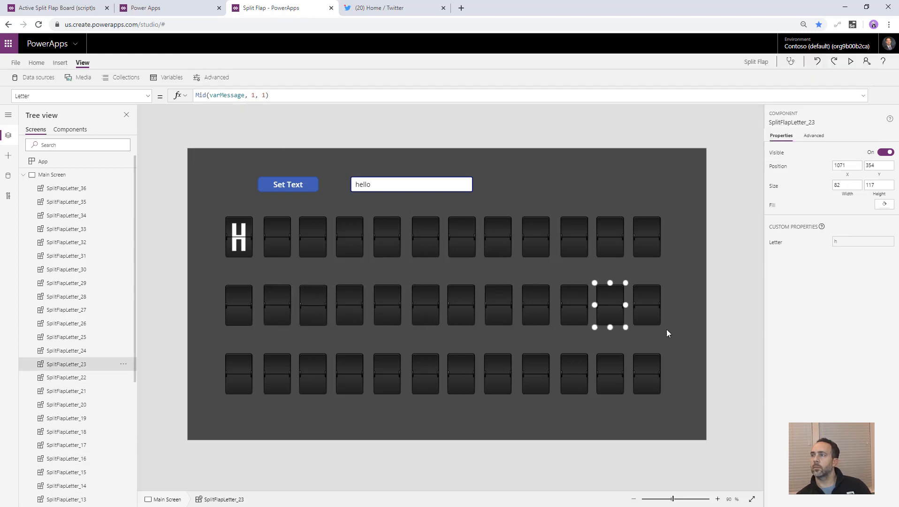
{"action": "double_click", "coordinate": [255, 96]}
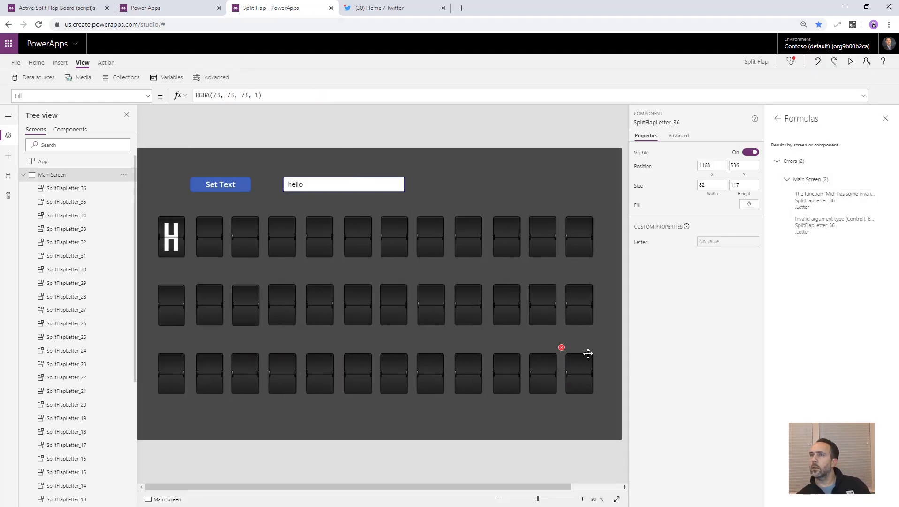
{"action": "left_click", "coordinate": [571, 130]}
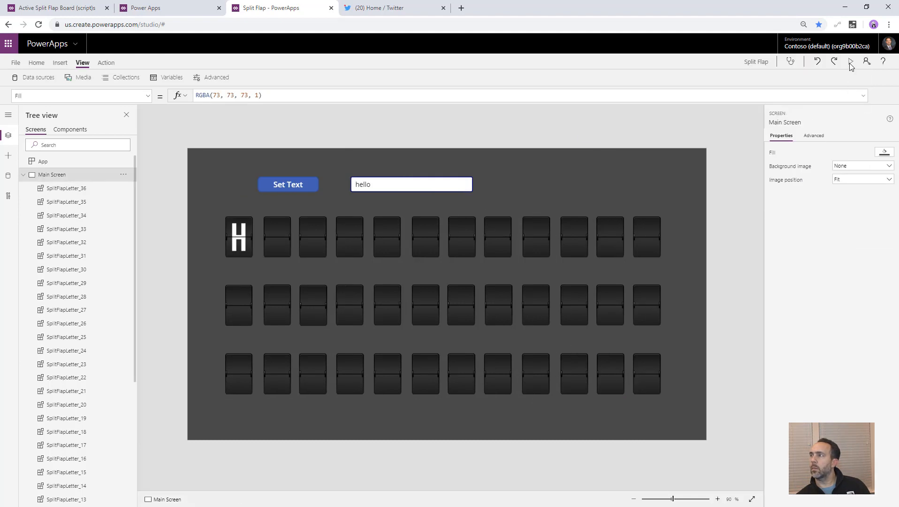
Preview the app and display the message "this is a split flap power app" on the board with Set Text
{"action": "left_click", "coordinate": [850, 62]}
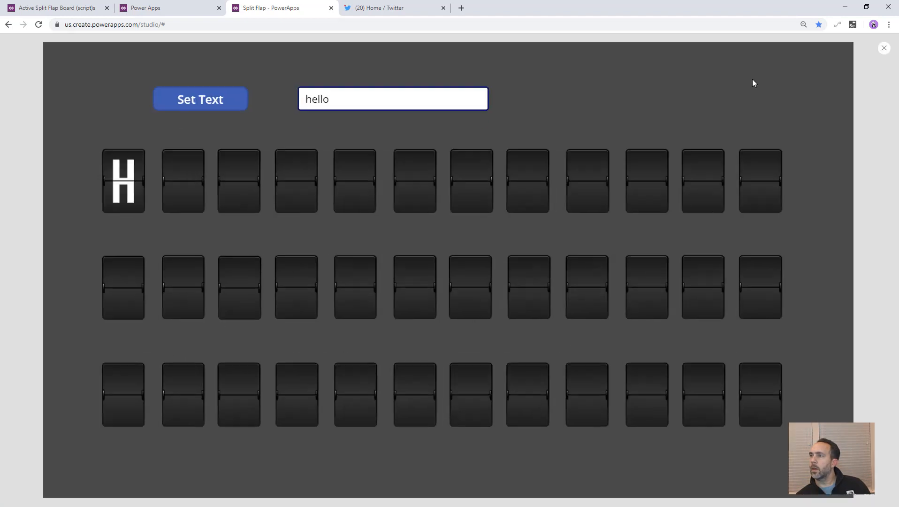
{"action": "double_click", "coordinate": [311, 95]}
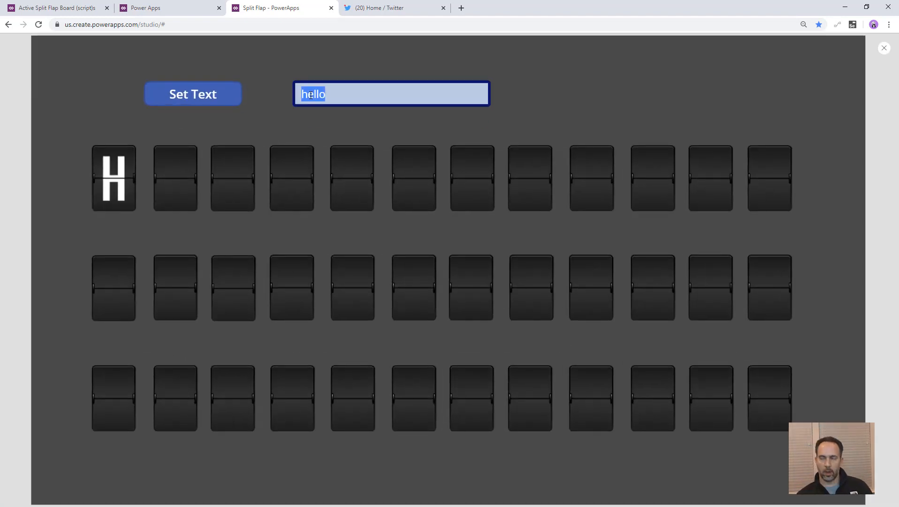
{"action": "type", "text": "this is a split flap power app"}
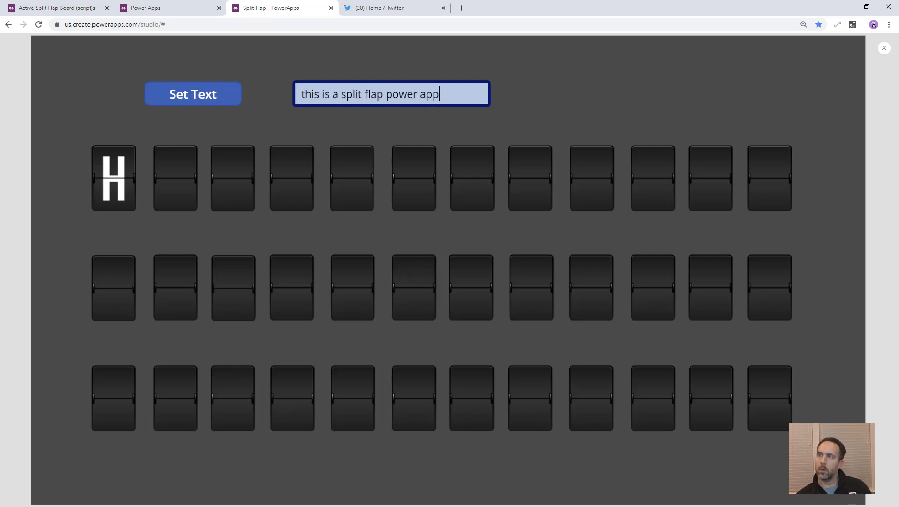
{"action": "left_click", "coordinate": [195, 96]}
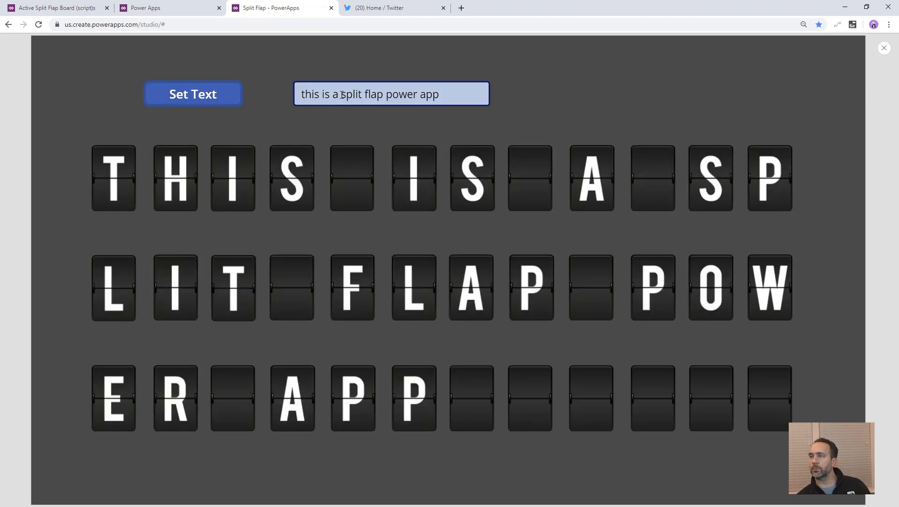
Replace "a" with "b" in the message and submit it to watch the single letter flip
{"action": "double_click", "coordinate": [335, 94]}
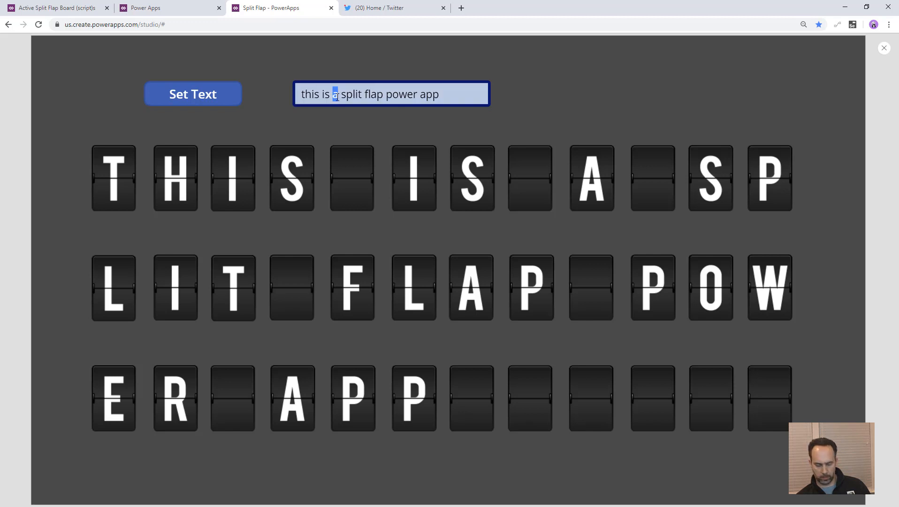
{"action": "type", "text": "b"}
{"action": "left_click", "coordinate": [209, 97]}
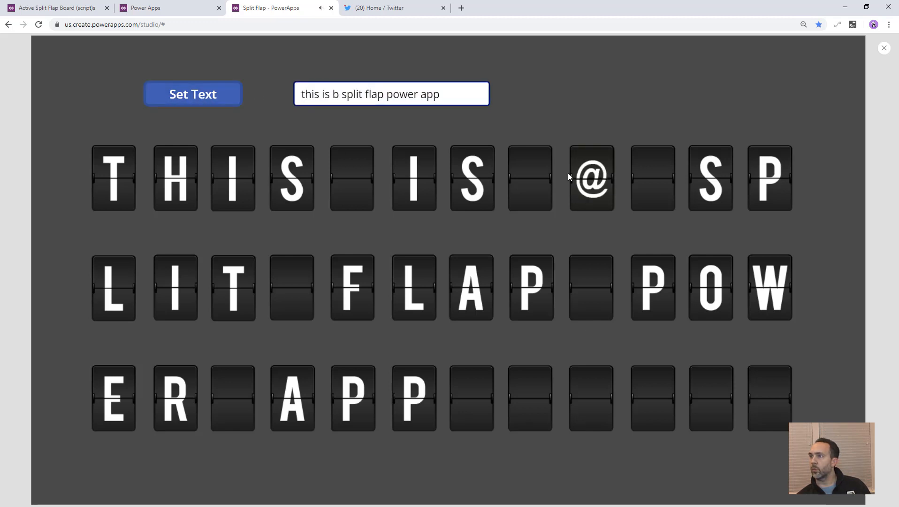
Change "this" to "that" in the message and submit it to the board
{"action": "double_click", "coordinate": [313, 95]}
{"action": "type", "text": "that"}
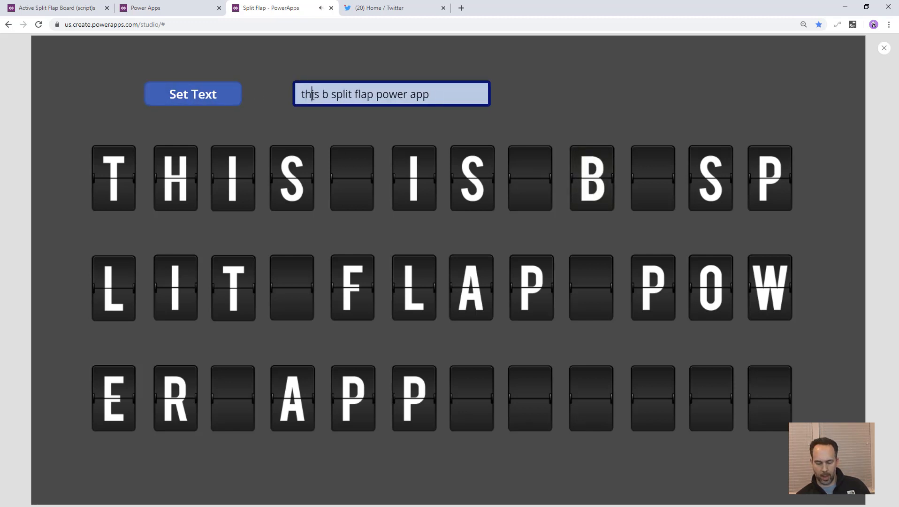
{"action": "left_click", "coordinate": [205, 97]}
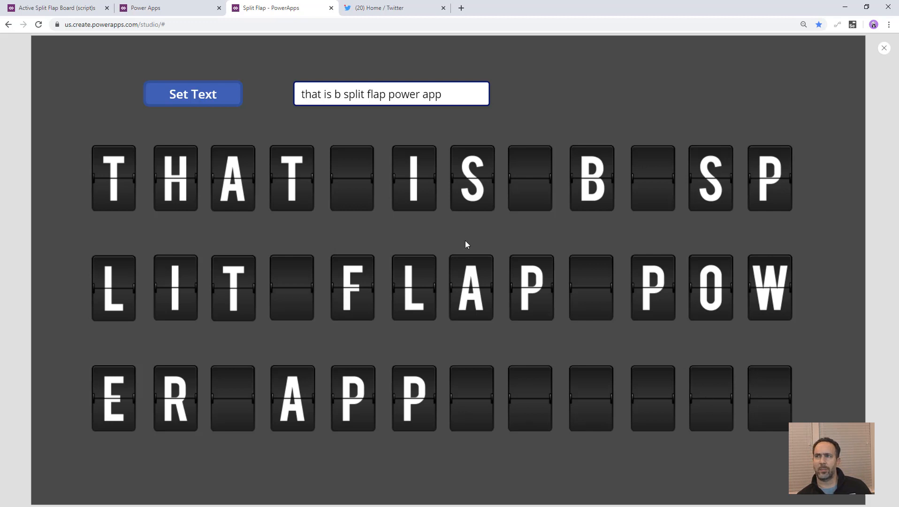
Select the whole message in the preview's text input
{"action": "triple_click", "coordinate": [335, 92]}
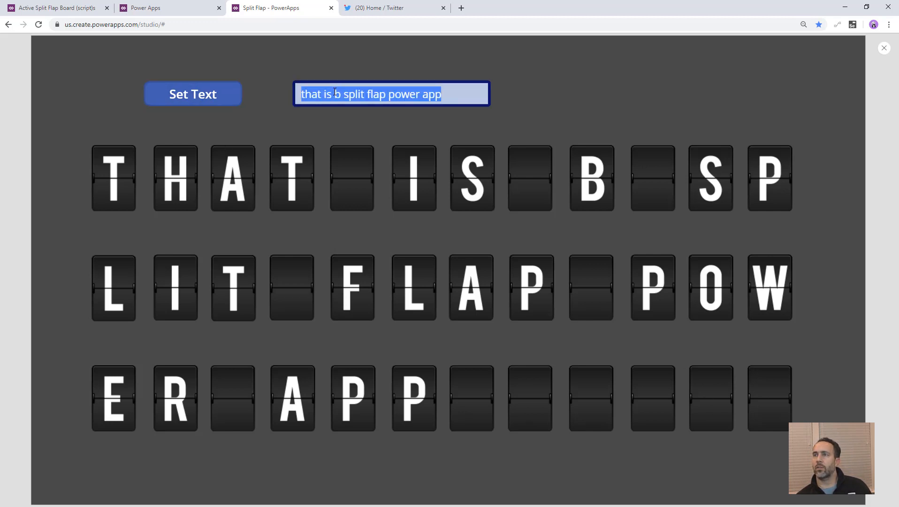